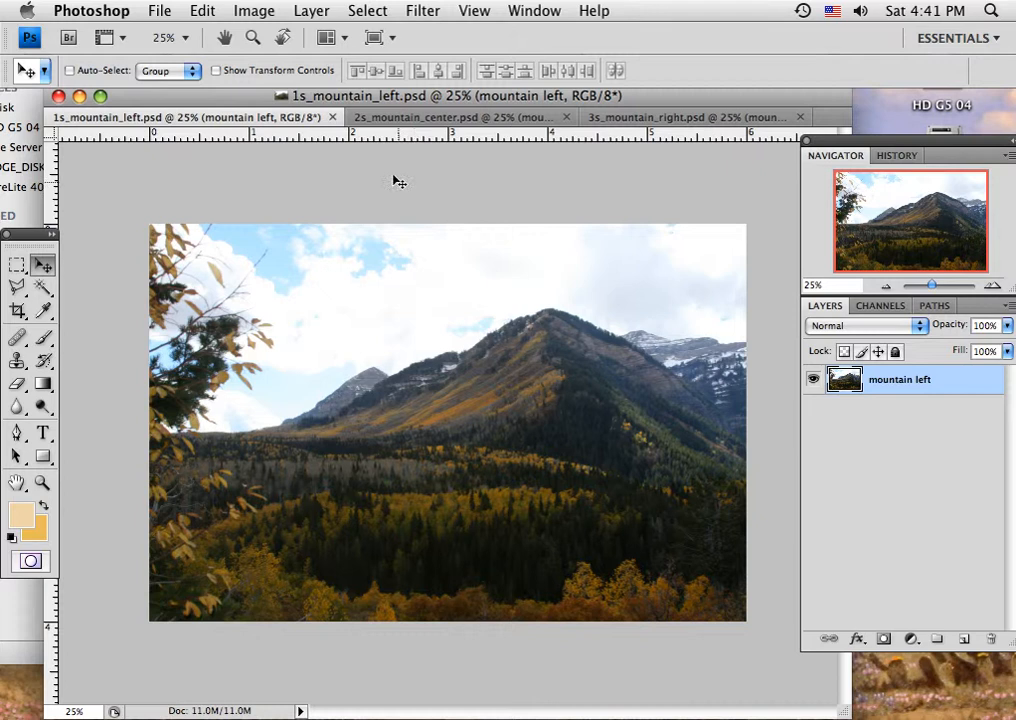
- Look through the center and right mountain photos to compare their overlap, and return to 1s_mountain_left.psd
click(385, 119)
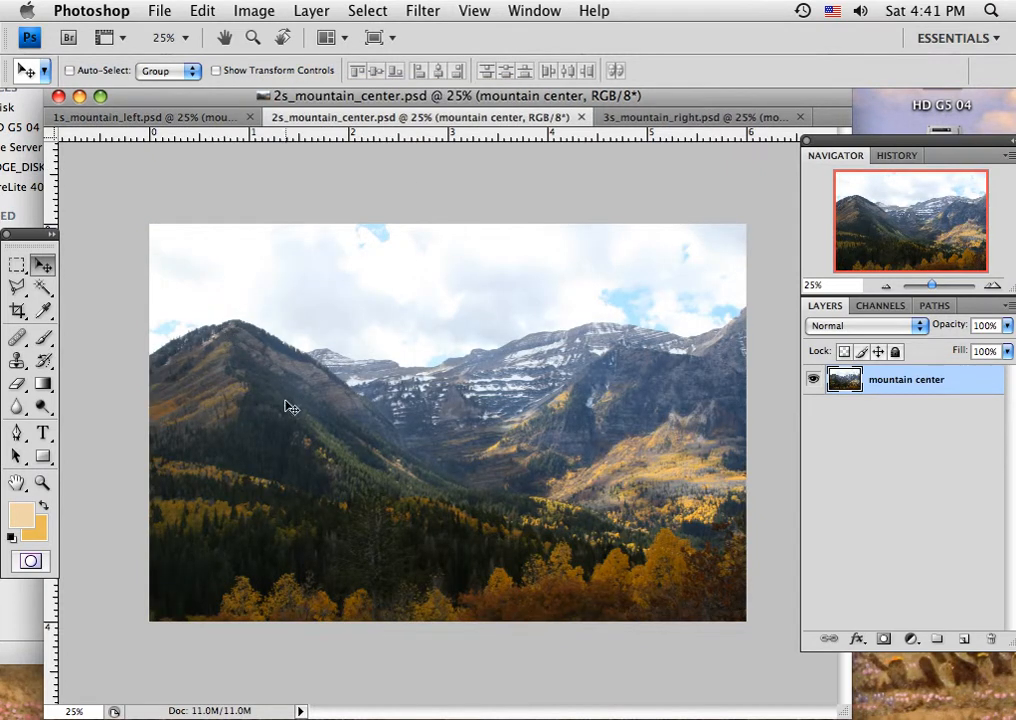
click(619, 117)
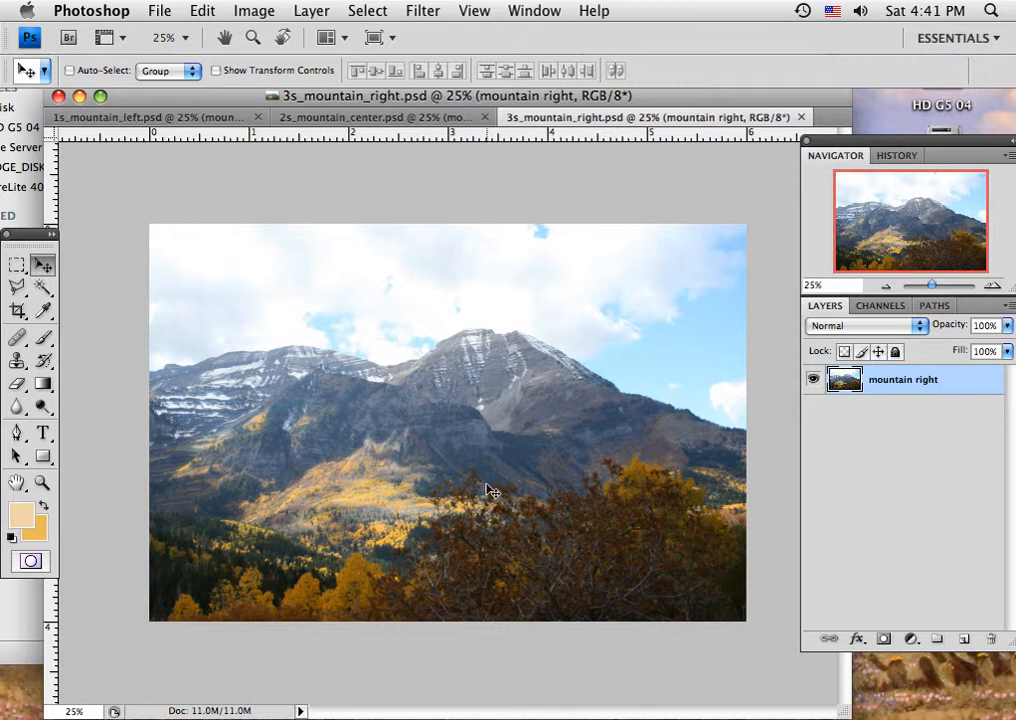
click(357, 114)
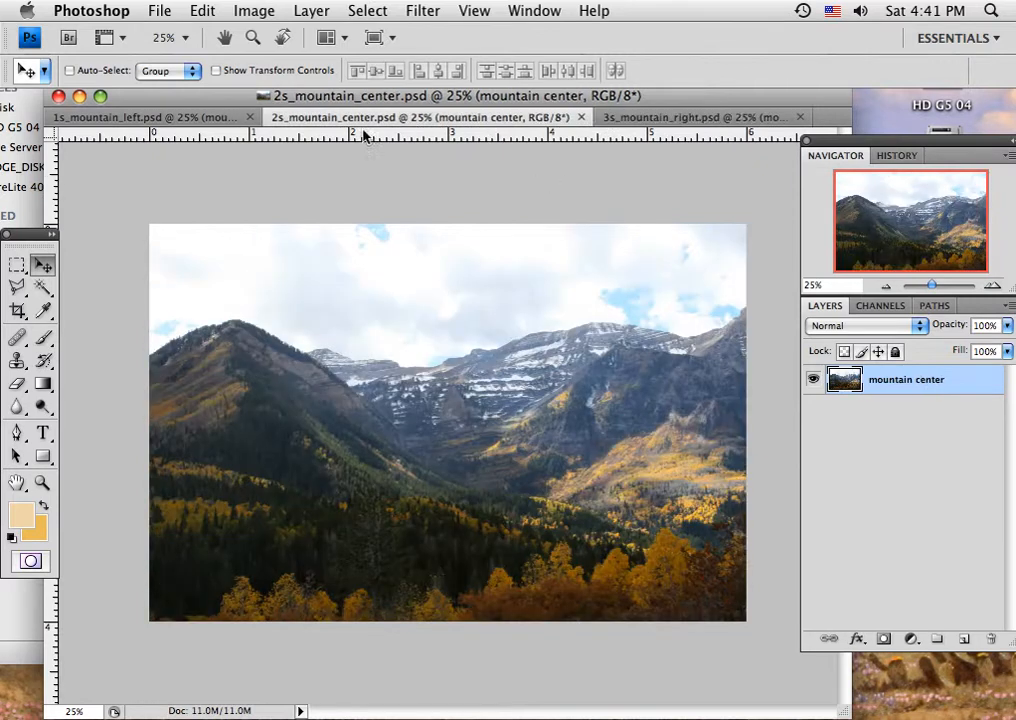
click(196, 119)
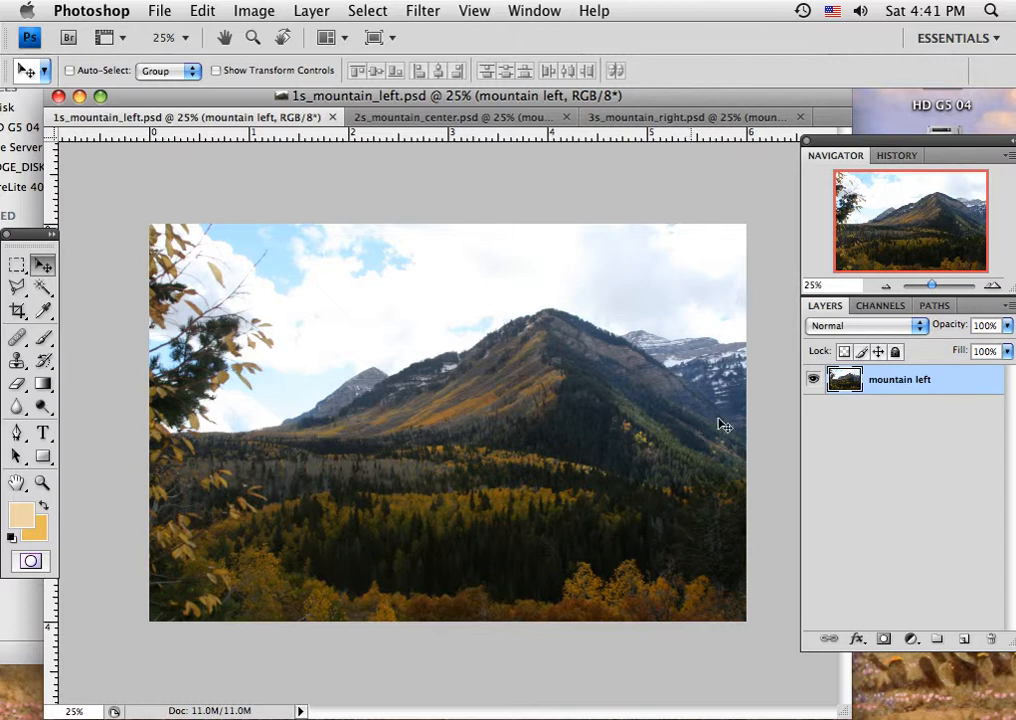
- Add a new layer named "canvas" beneath the mountain left layer
click(964, 639)
drag(902, 385, 888, 418)
double_click(888, 418)
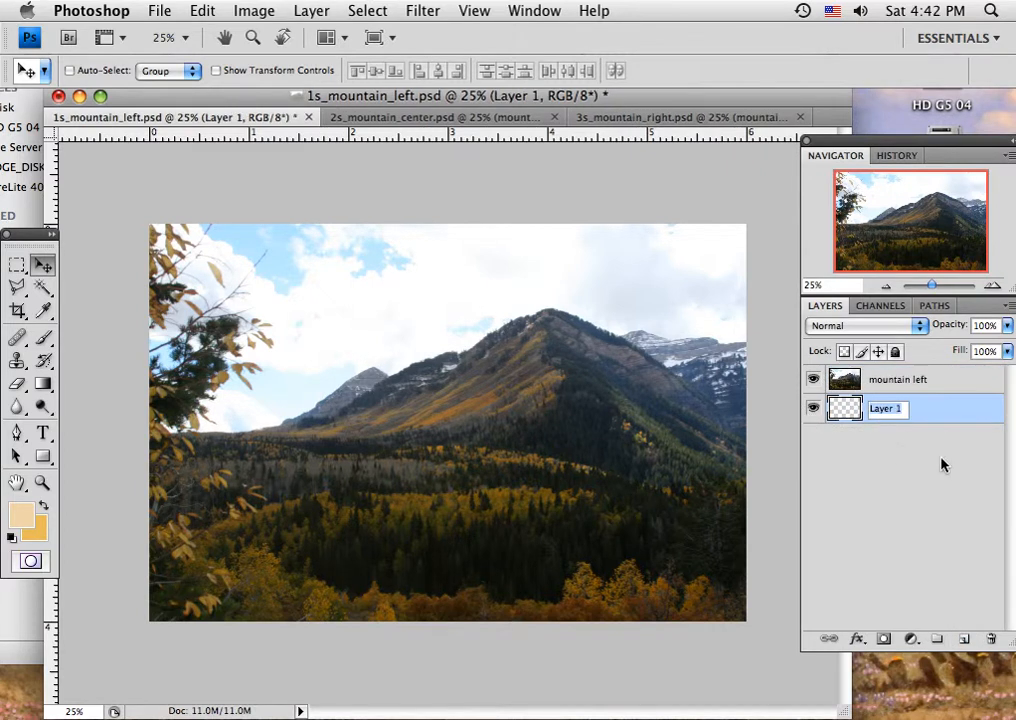
text(canvas)
click(933, 417)
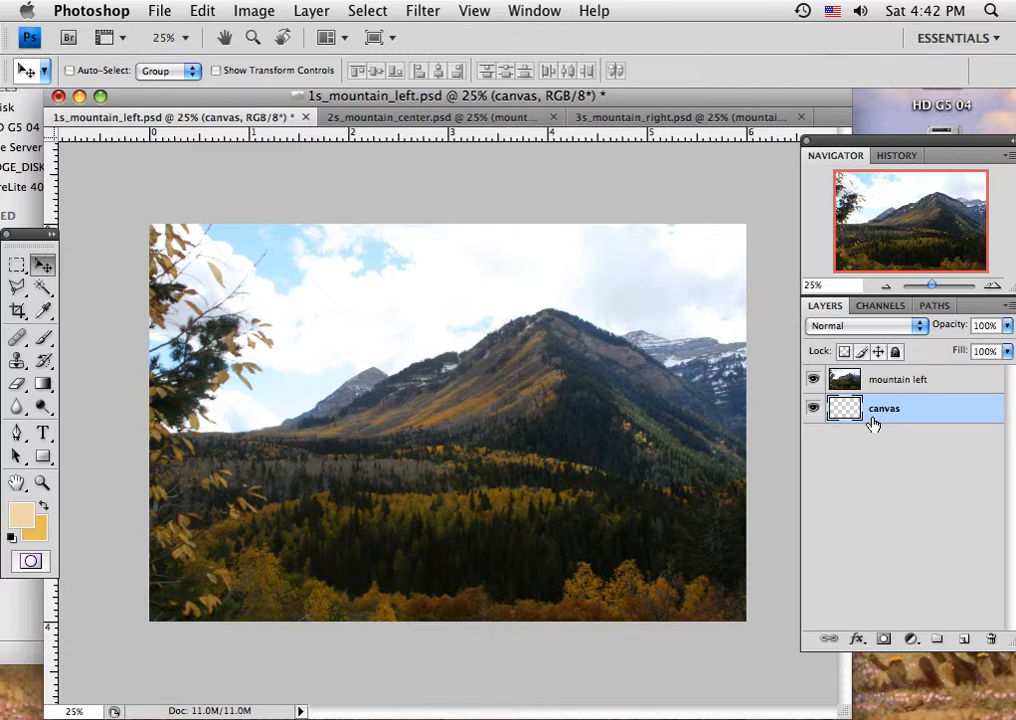
- Widen the canvas to 15 inches, keeping the photo anchored at the middle left so the extra space extends to its right
click(249, 12)
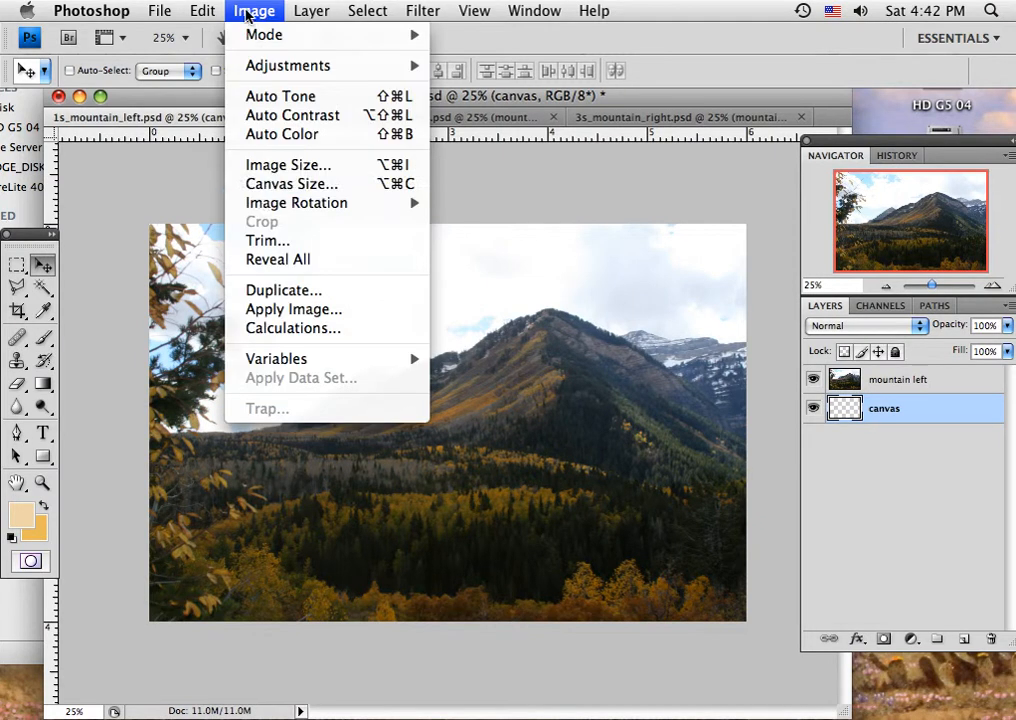
click(259, 188)
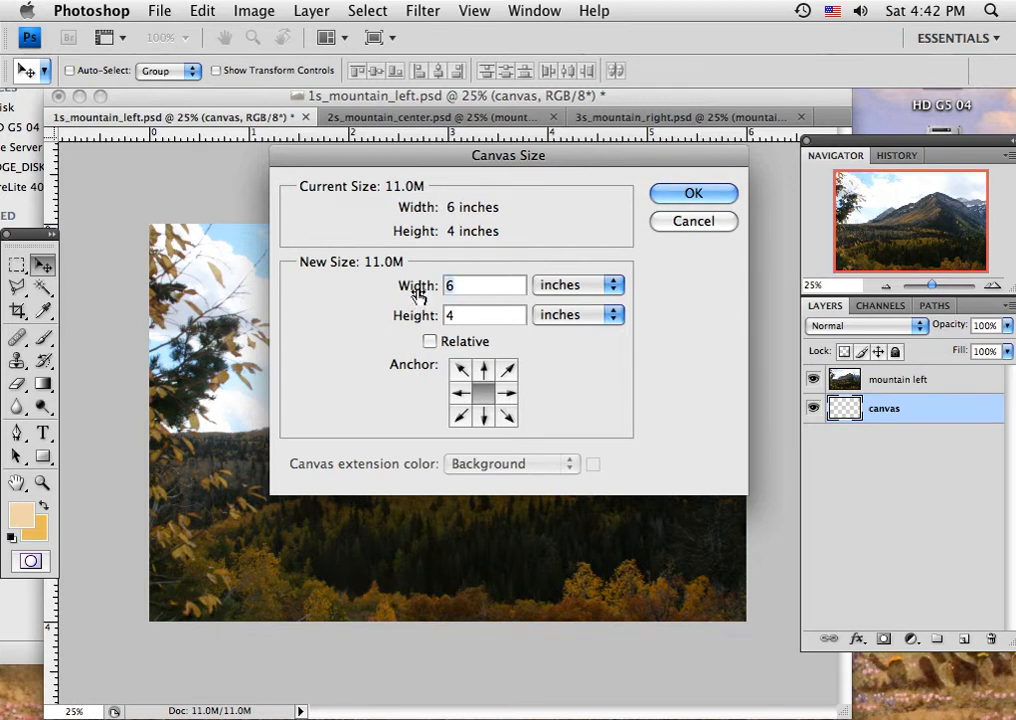
text(1)
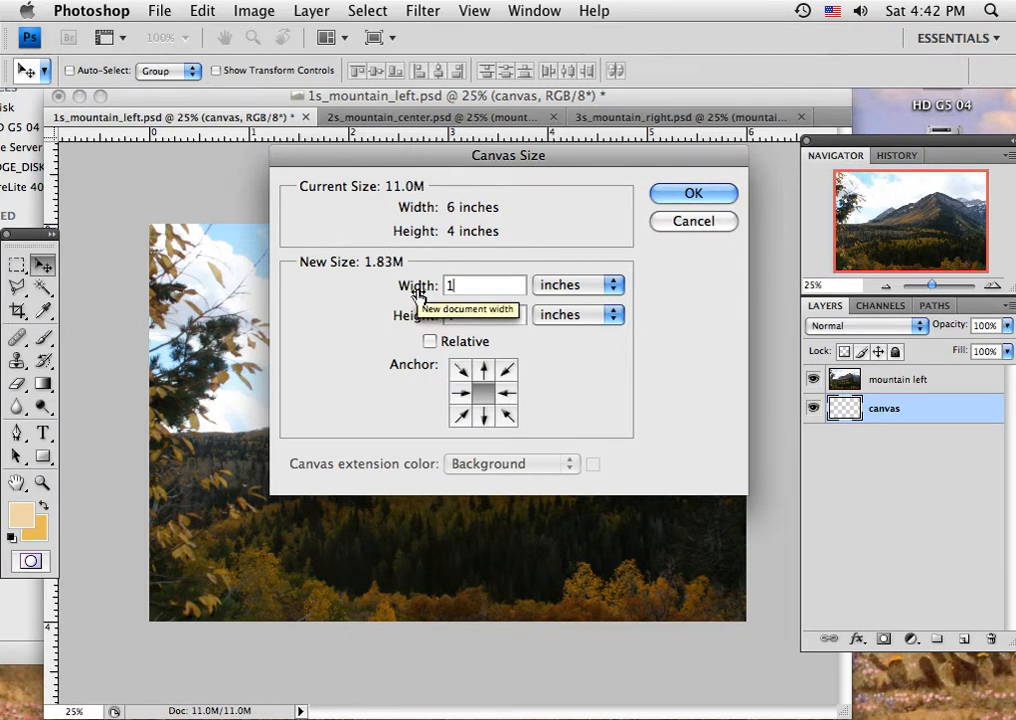
text(5)
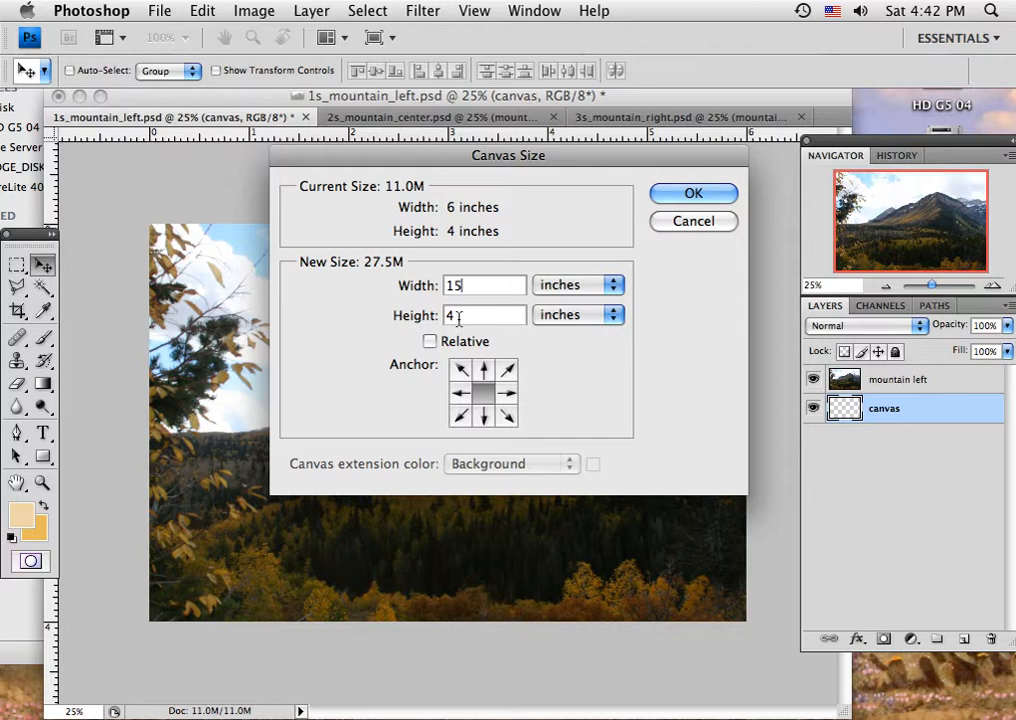
click(461, 396)
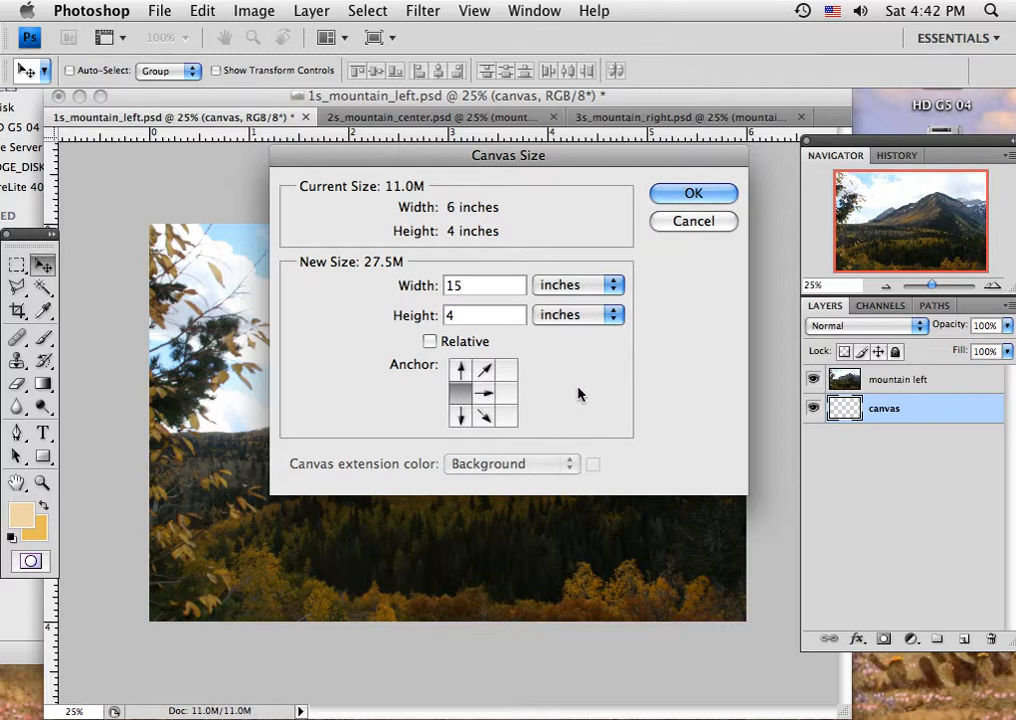
click(507, 394)
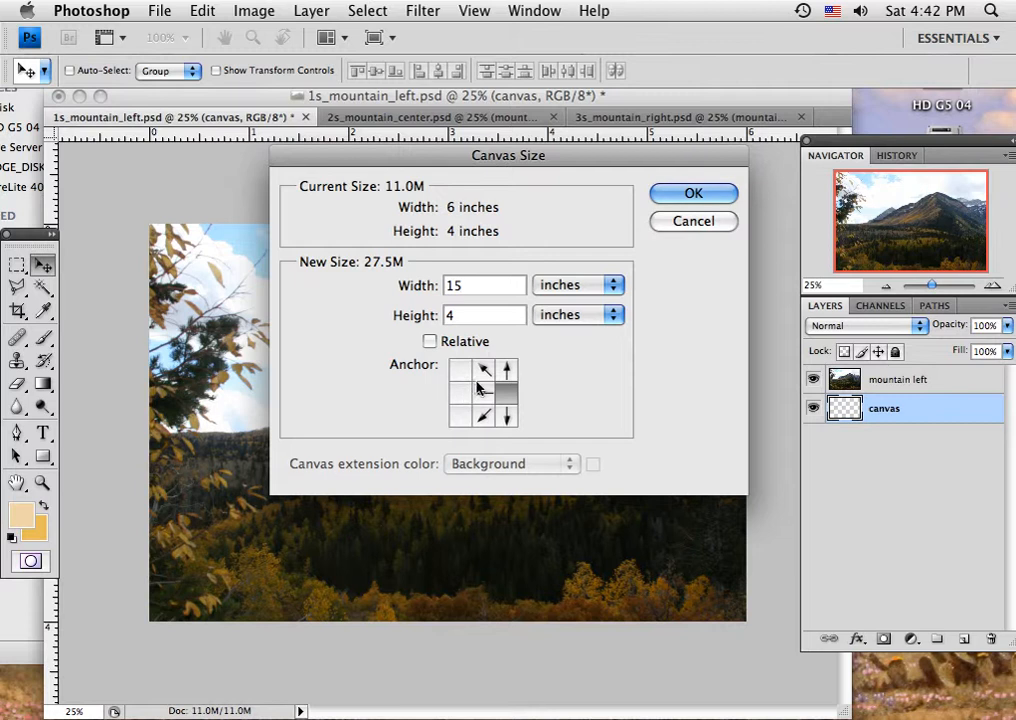
click(483, 370)
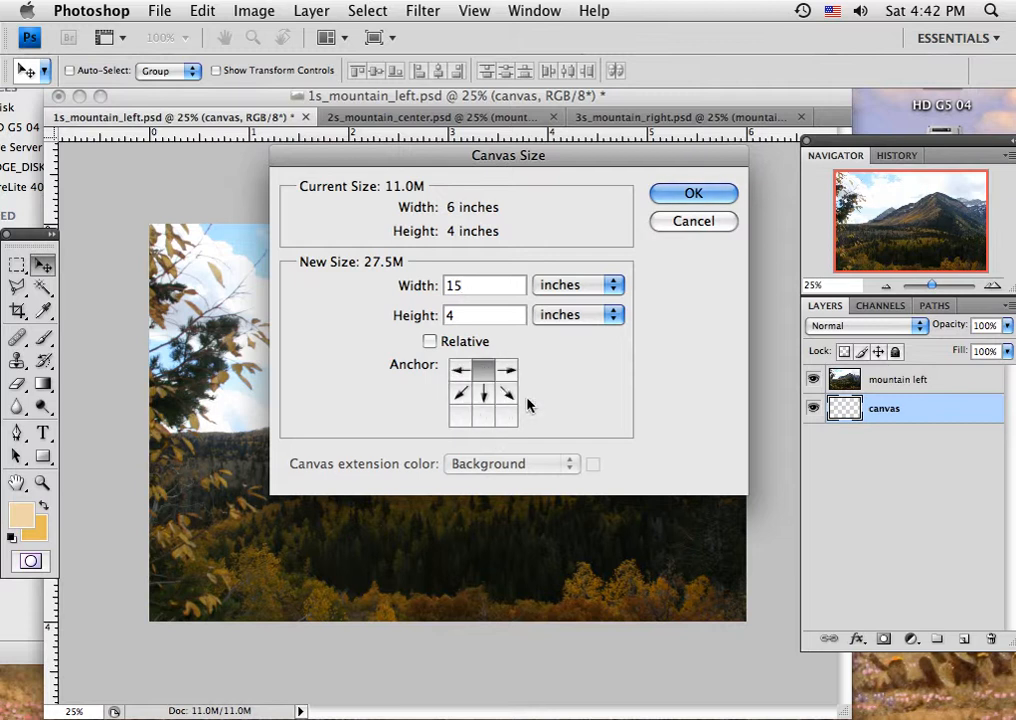
click(460, 393)
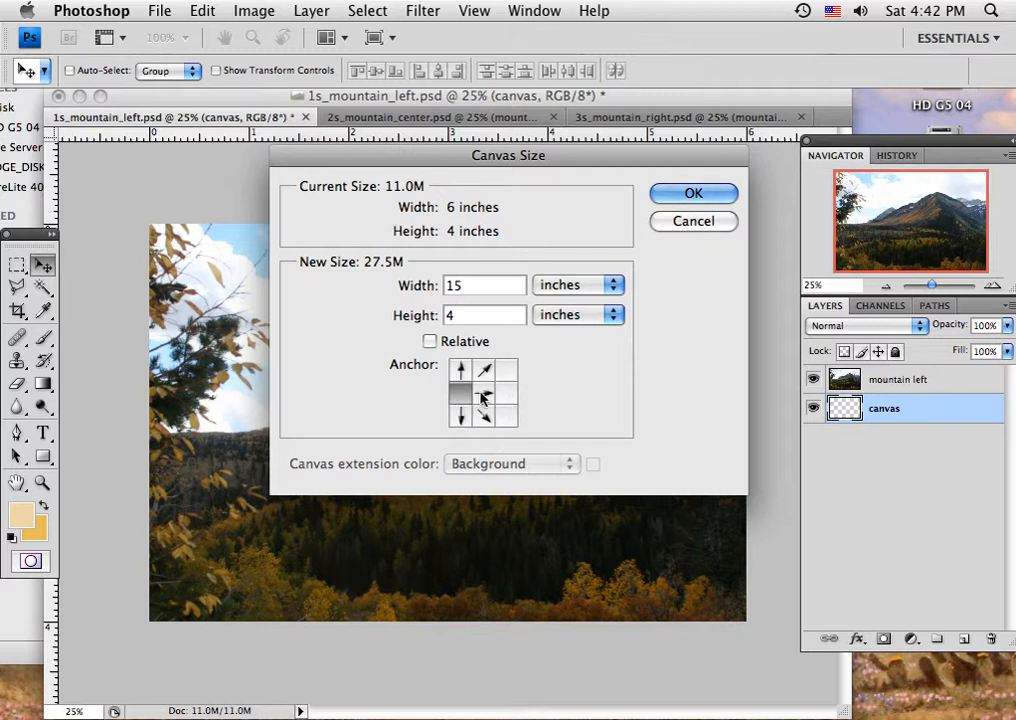
click(691, 194)
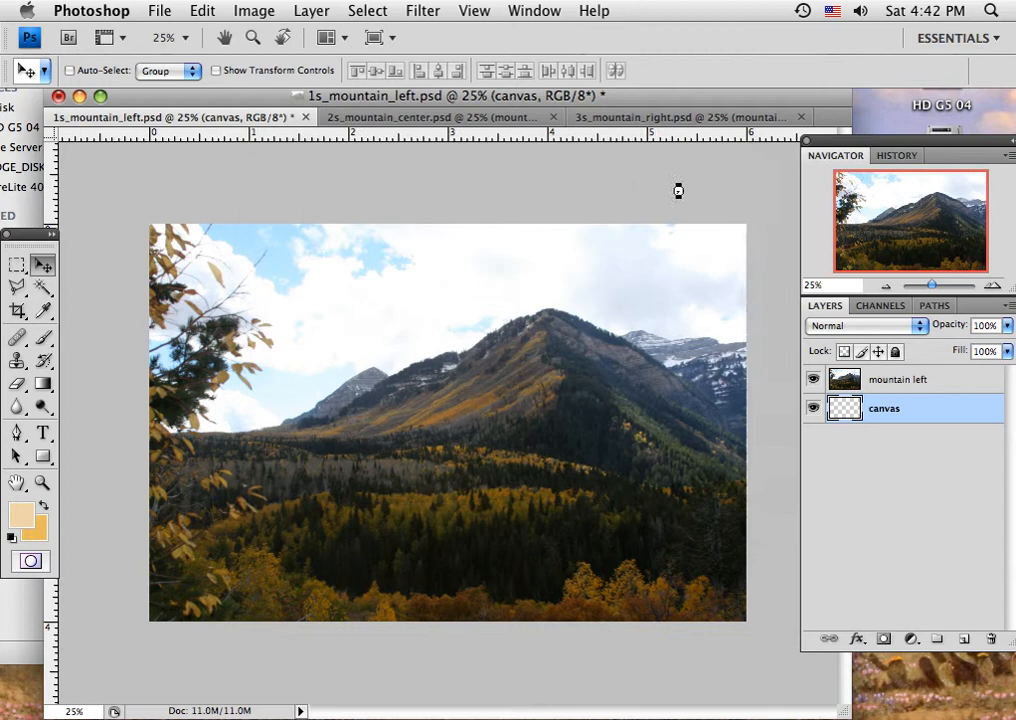
- Add a new layer named "center" above the mountain left layer
drag(936, 287, 927, 290)
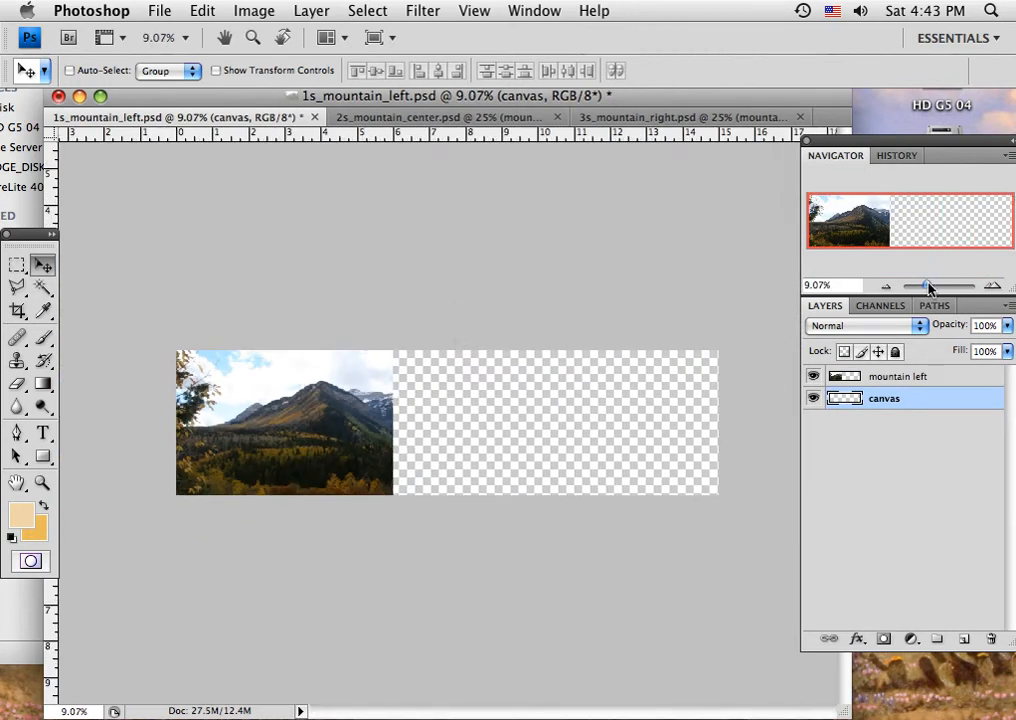
drag(929, 288, 928, 288)
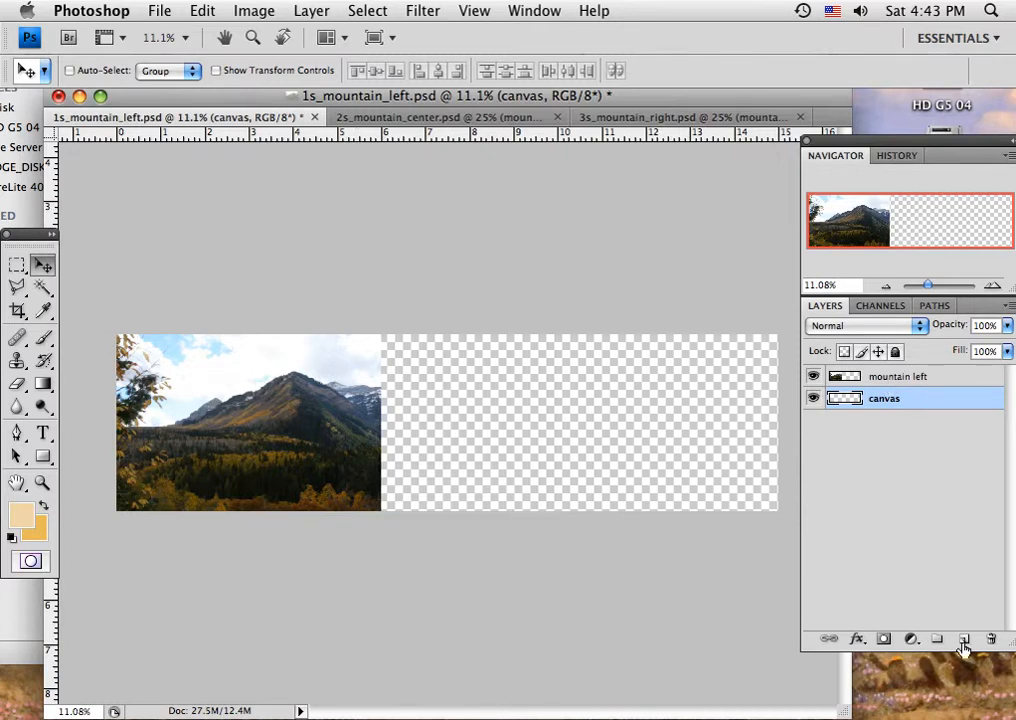
click(953, 381)
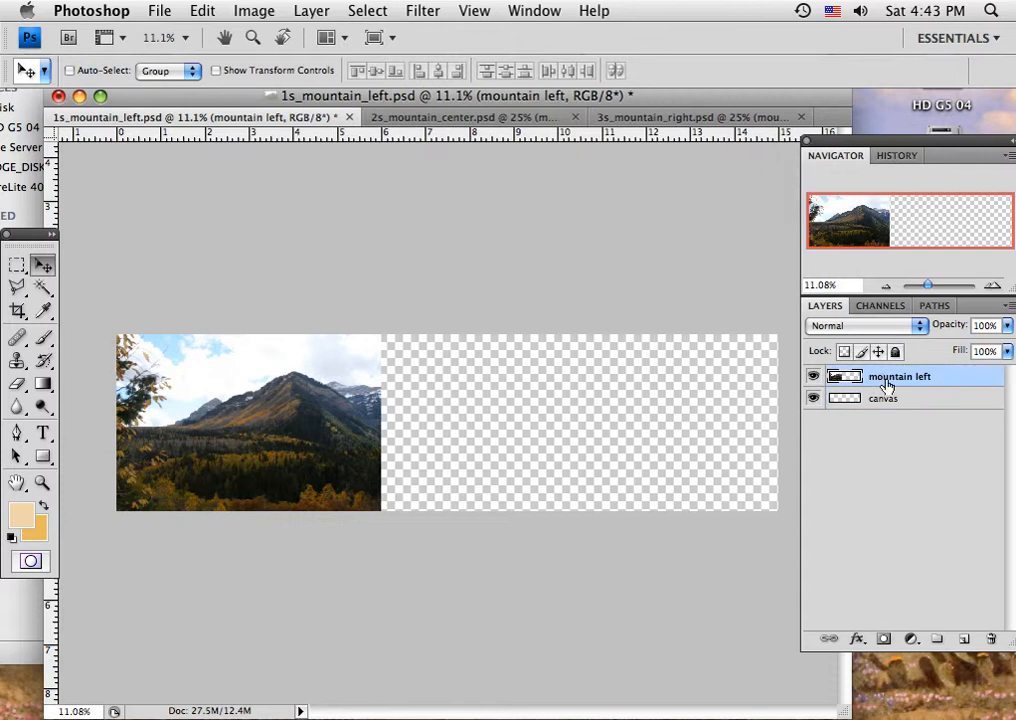
click(964, 638)
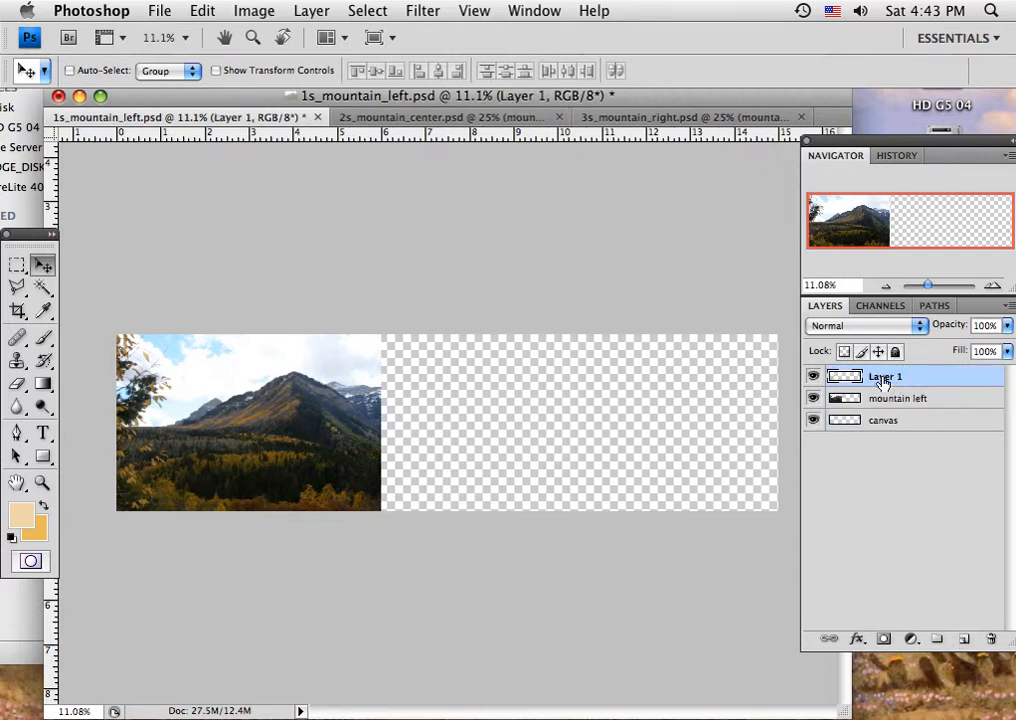
double_click(883, 378)
text(center)
key(Return)
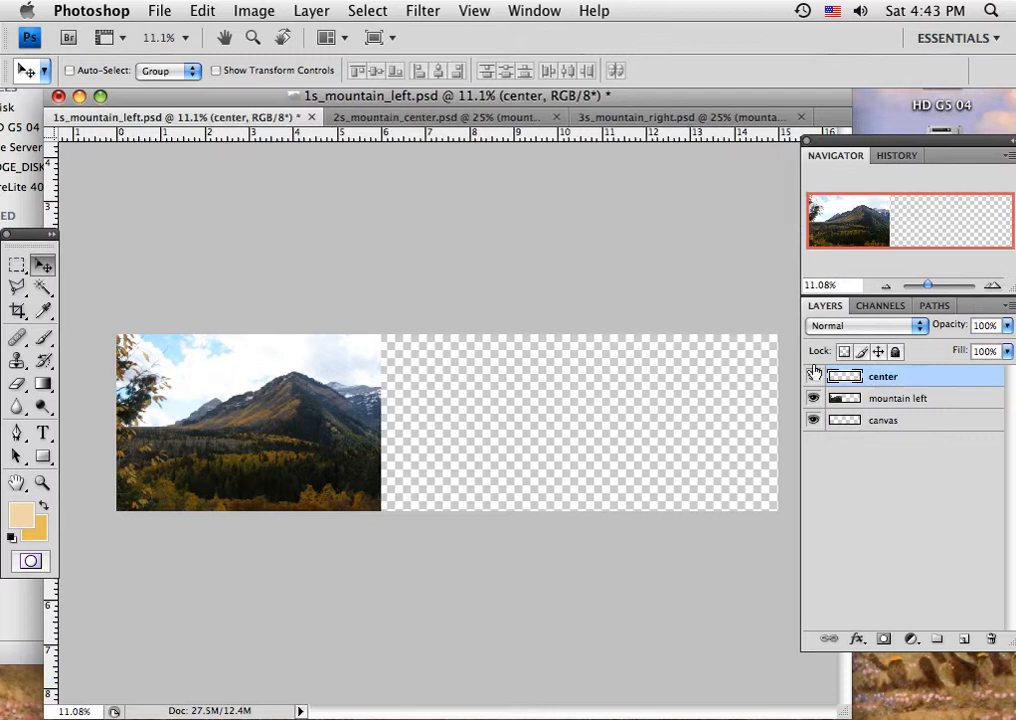
- Copy the entire 2s_mountain_center.psd photo into the center layer of 1s_mountain_left.psd and move it right, clear of the left photo
click(415, 118)
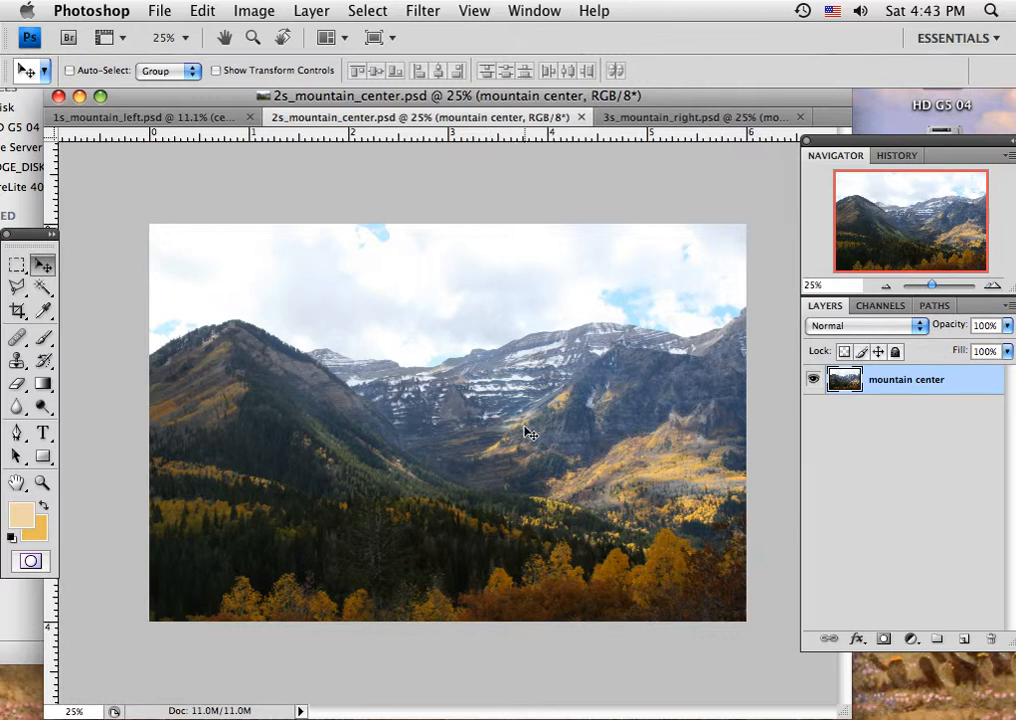
key(super+a)
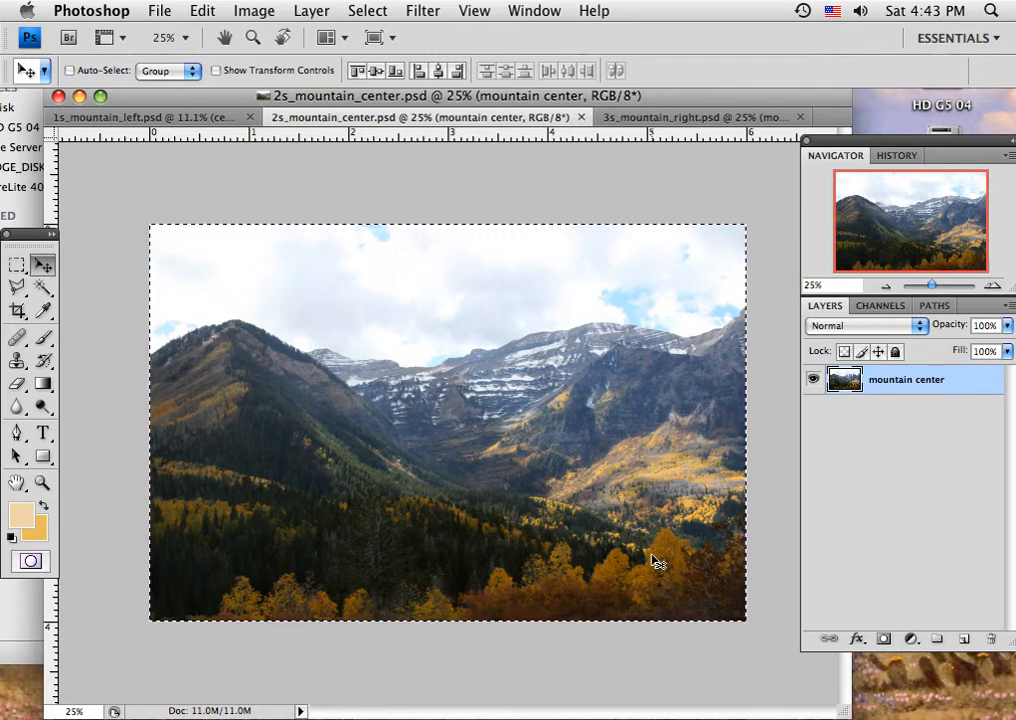
click(146, 118)
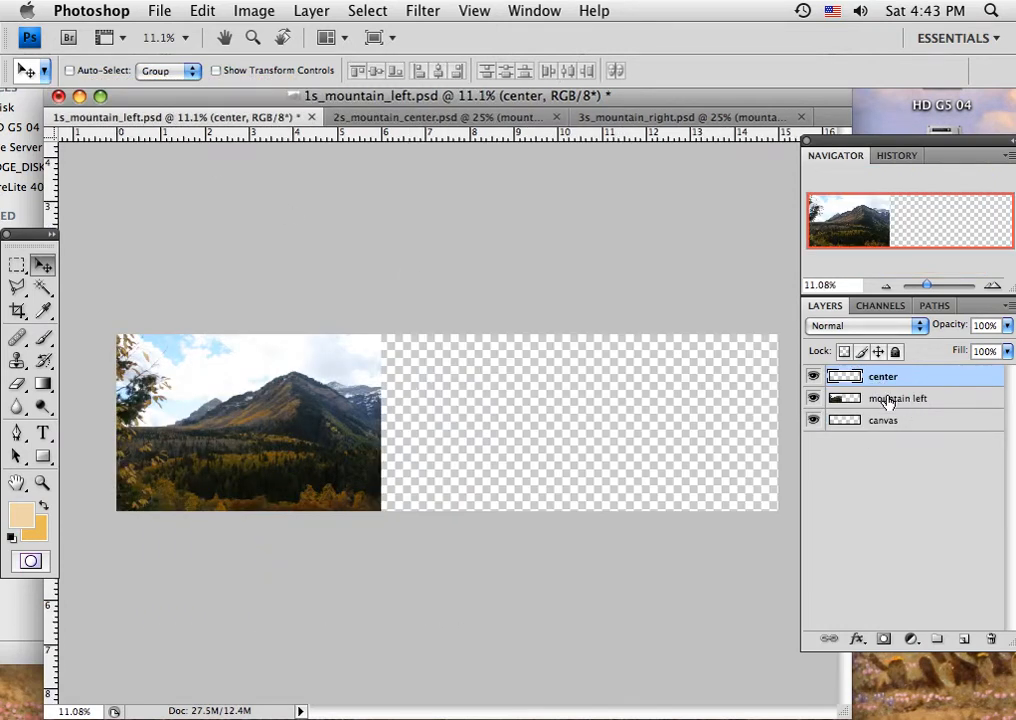
key(super+v)
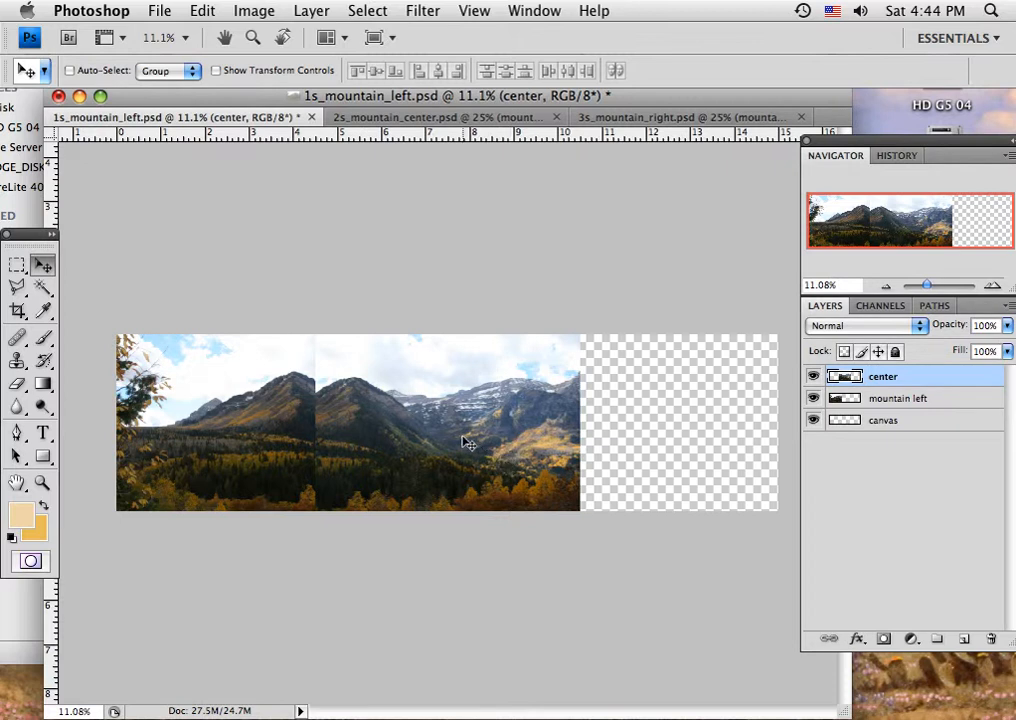
drag(465, 445, 535, 443)
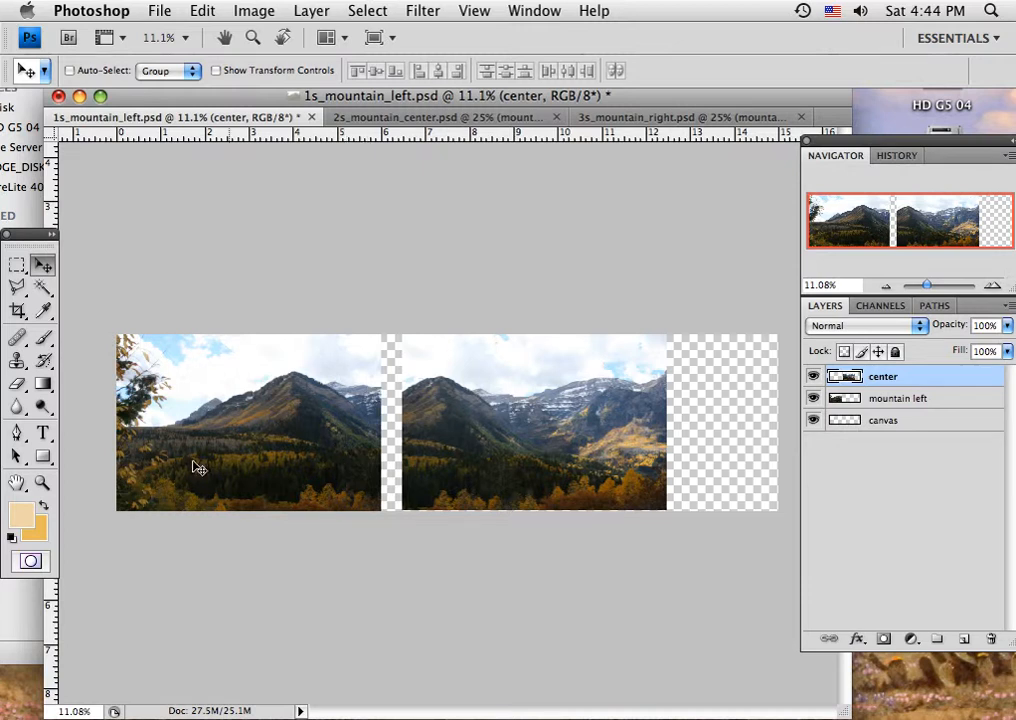
- Place a vertical guide at about 5.7 inches, through the end of the snowy ridge near the left photo's right edge
click(43, 483)
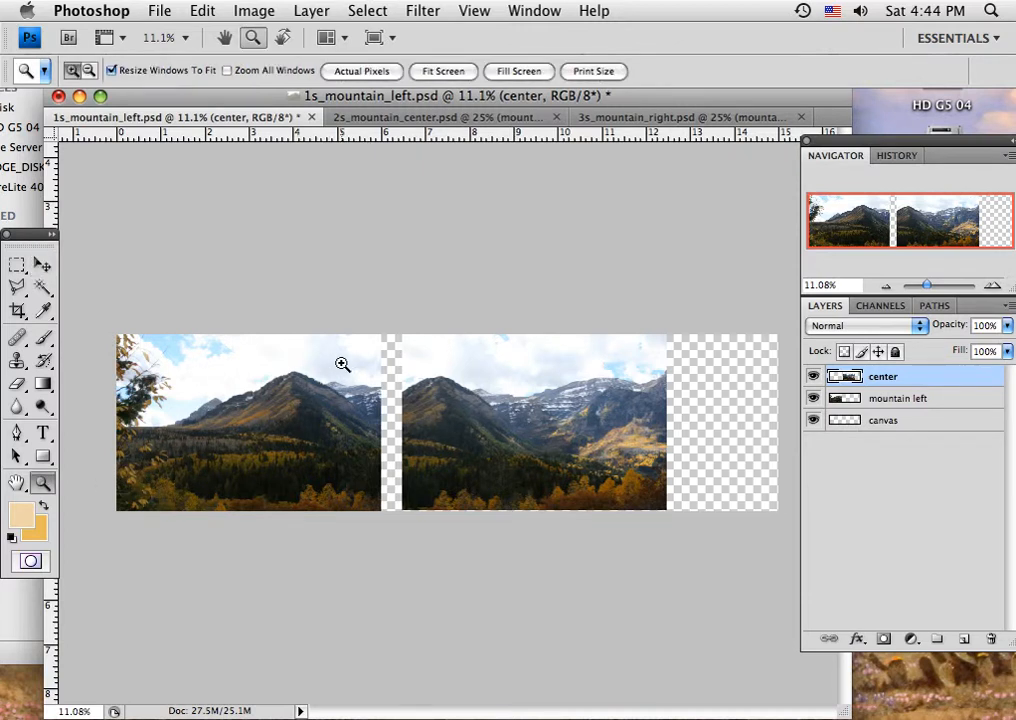
drag(316, 337, 393, 447)
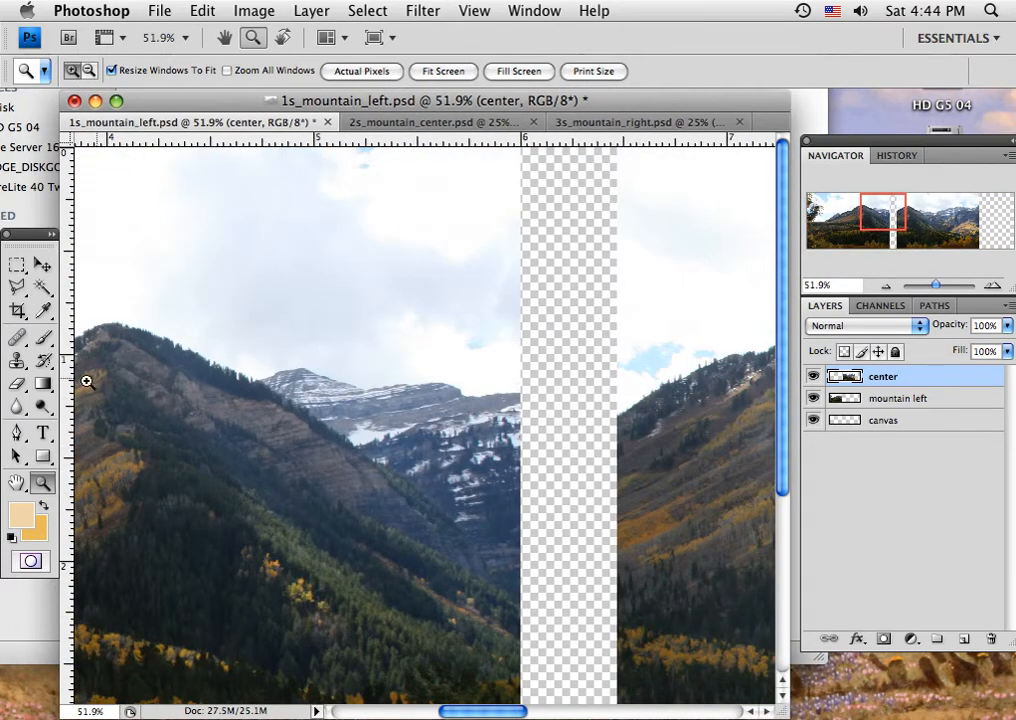
click(42, 264)
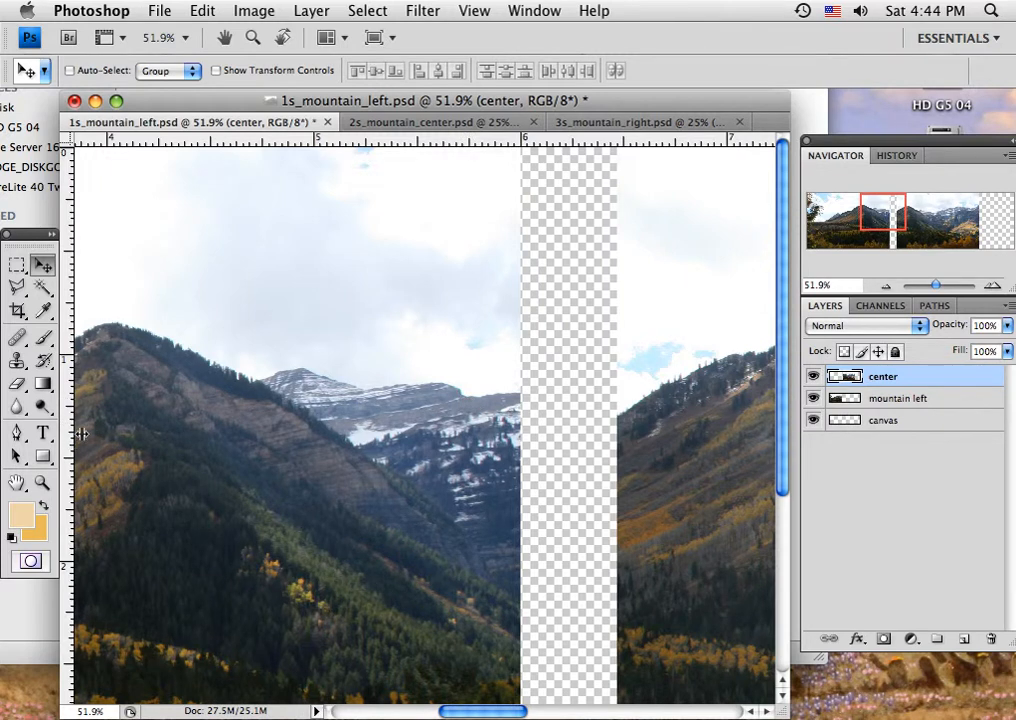
drag(66, 350, 461, 406)
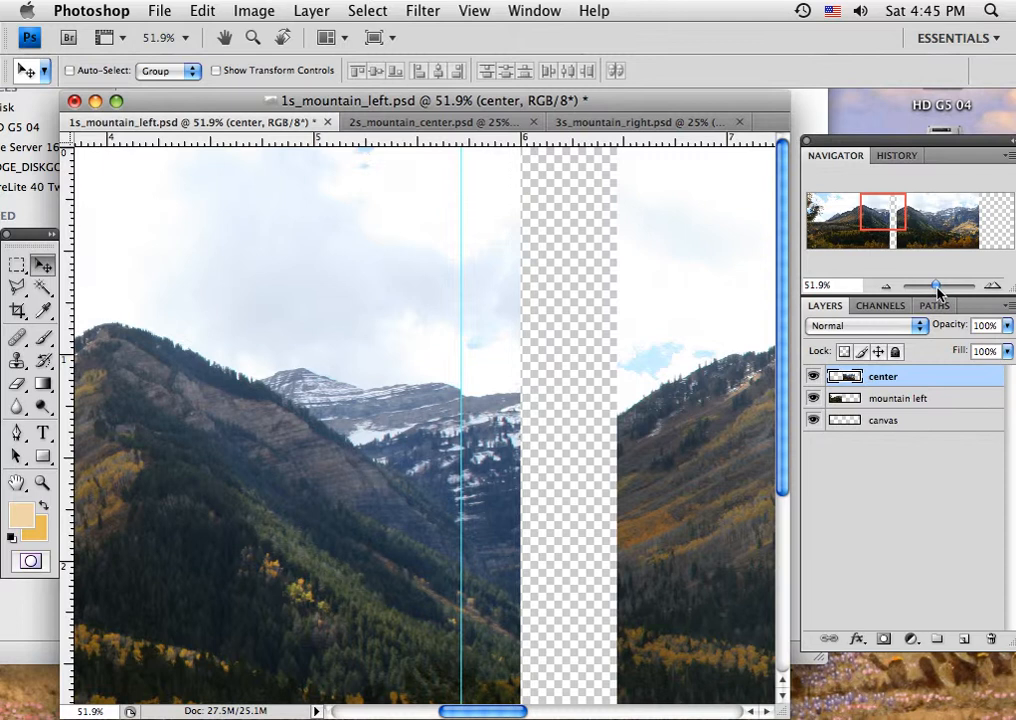
- Lower the center layer's opacity to 81%
drag(936, 288, 932, 287)
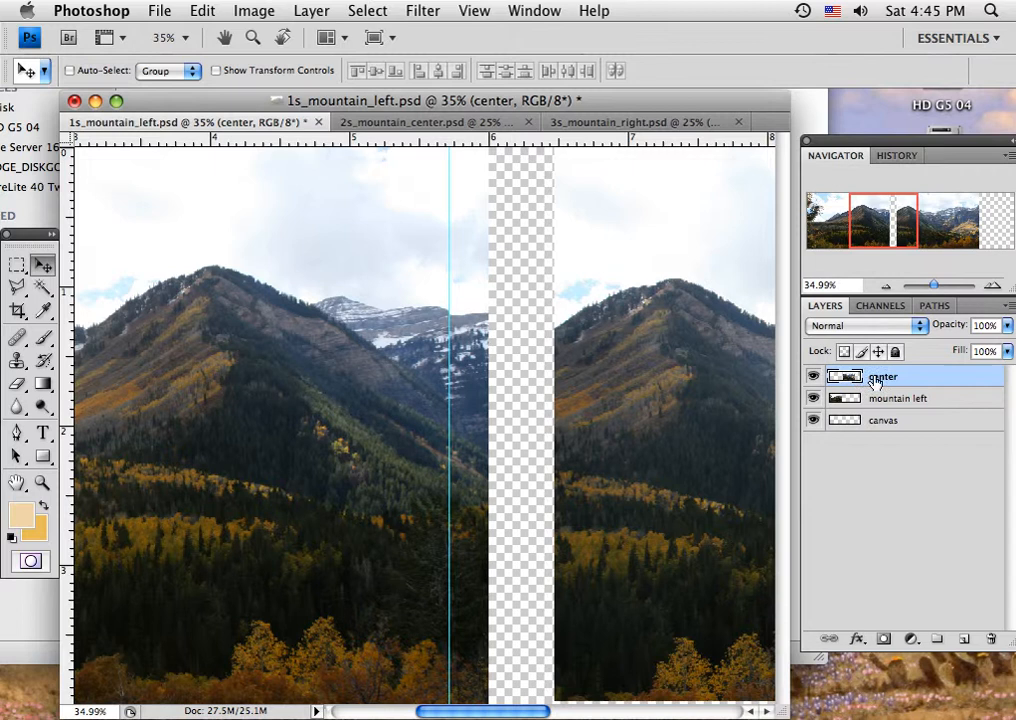
click(1008, 327)
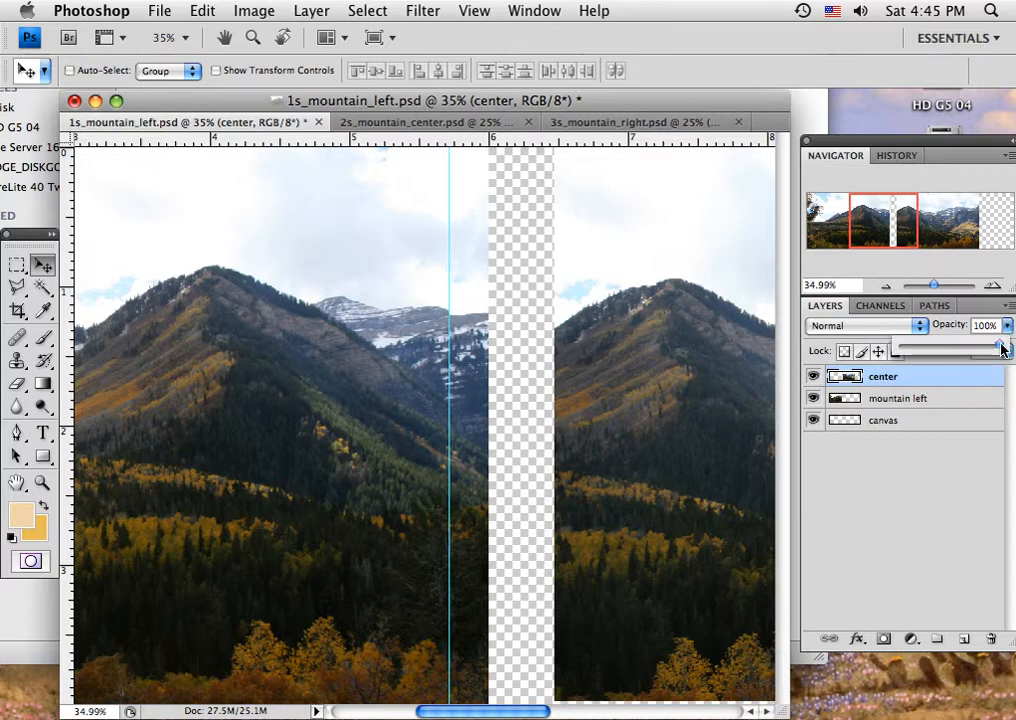
drag(1001, 349, 985, 349)
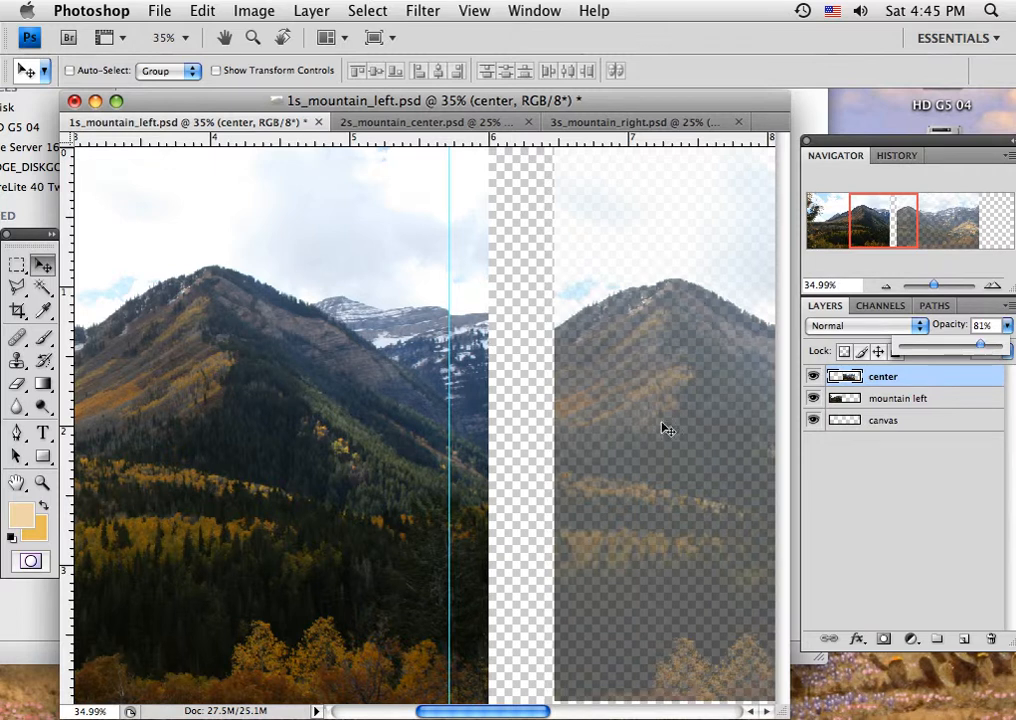
- Move the center layer left and up over the left photo until its matching ridge and peak line up at the guide
click(42, 266)
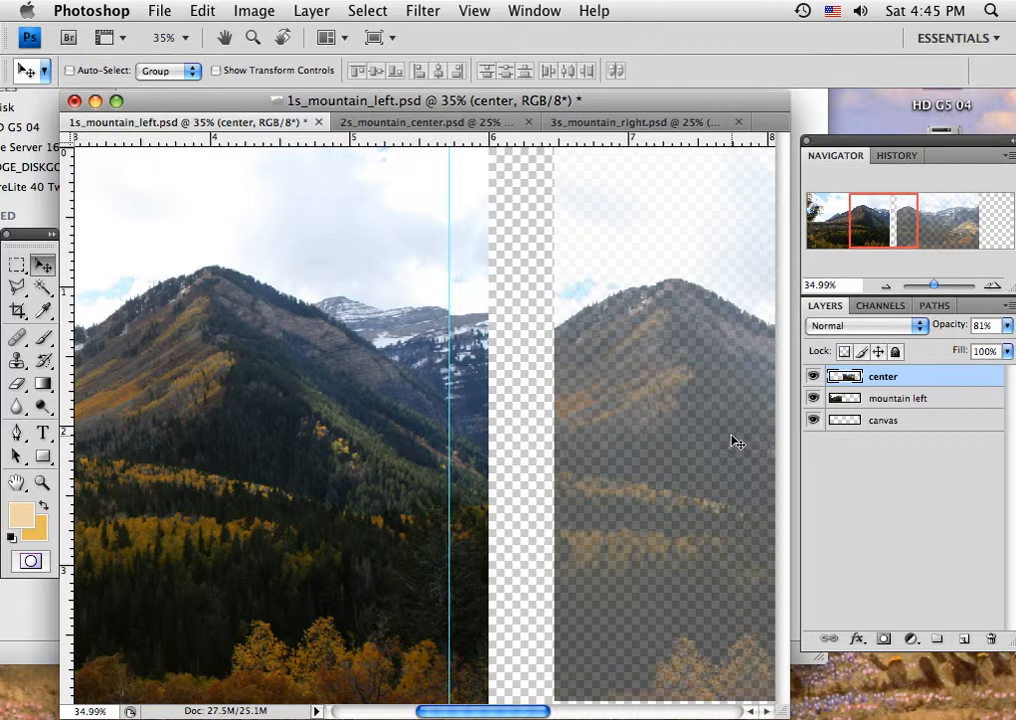
drag(728, 440, 365, 440)
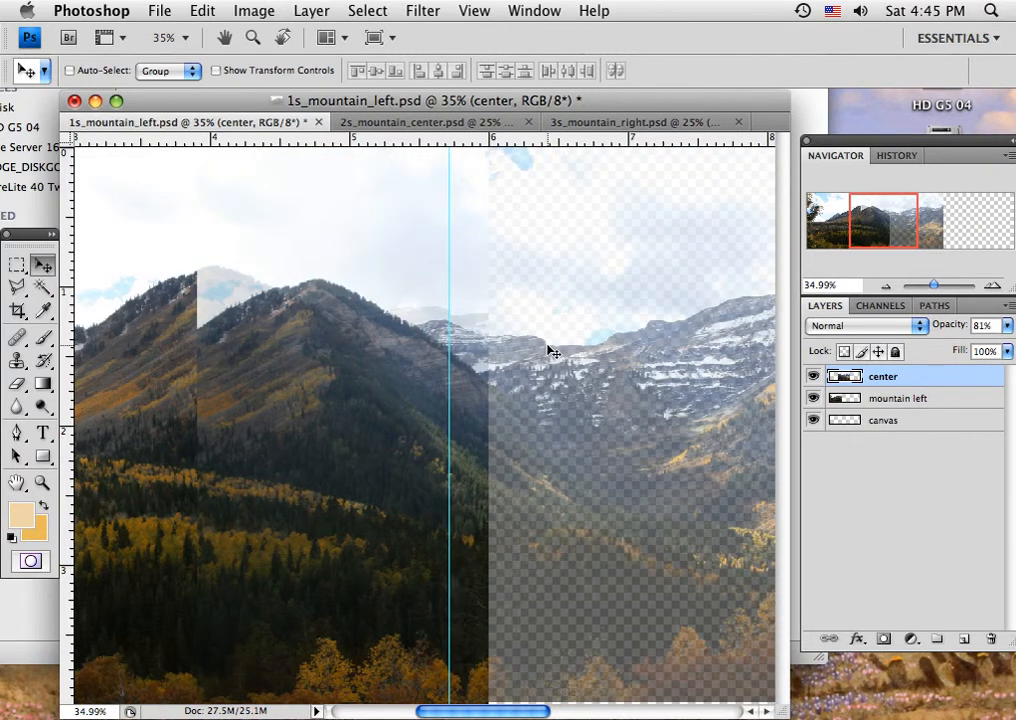
drag(550, 352, 450, 320)
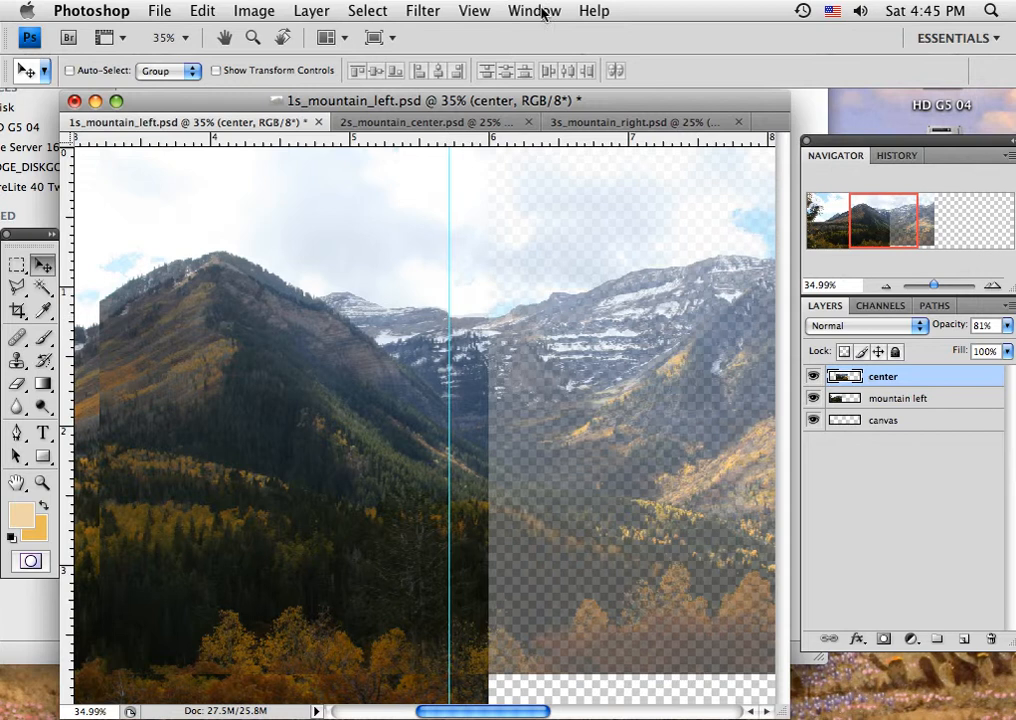
- Nudge the center layer slightly upward to refine its alignment with the left photo's snowy ridge
click(476, 12)
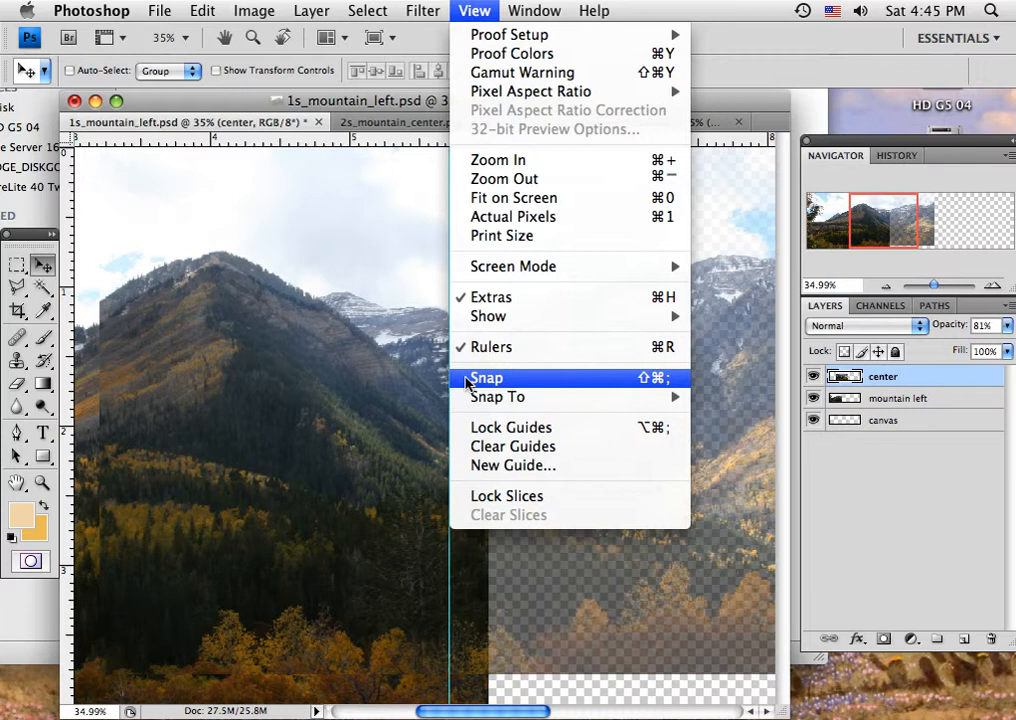
click(390, 379)
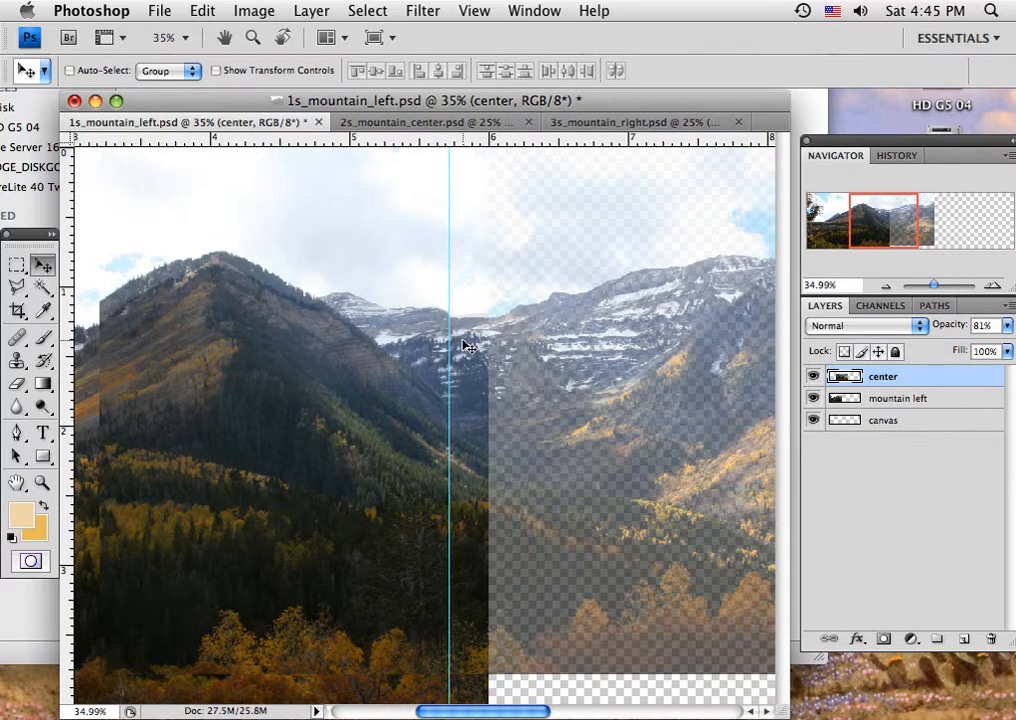
key(Up)
key(Up)
key(Up)
key(Up)
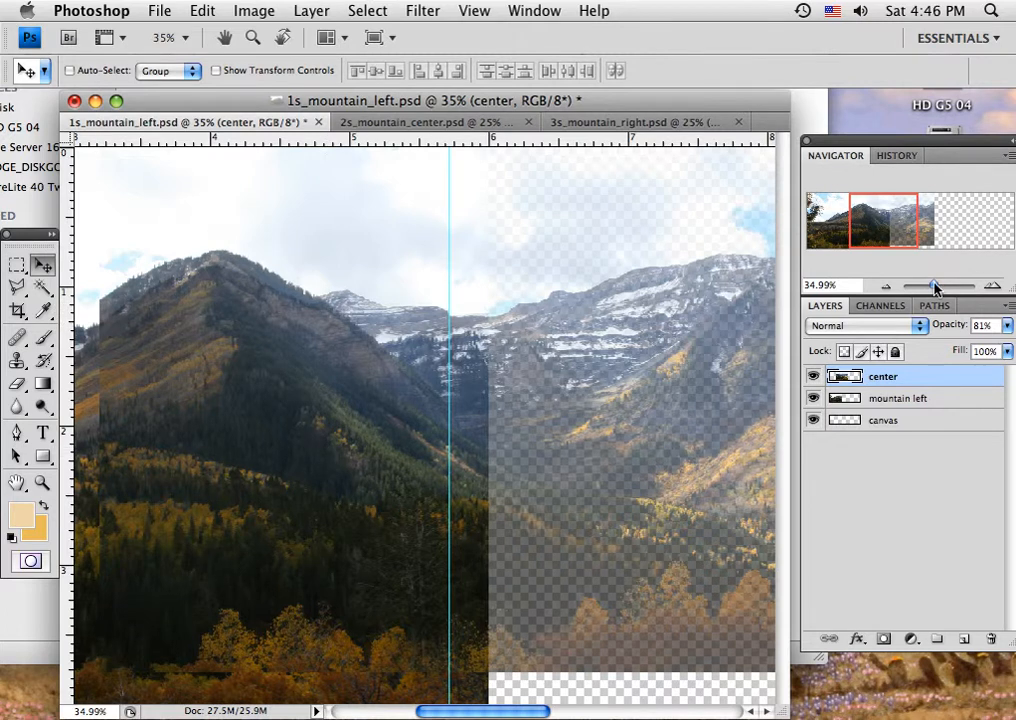
- Start a free transform of the center layer and place its reference point on the ridge at the vertical guide
drag(932, 286, 932, 287)
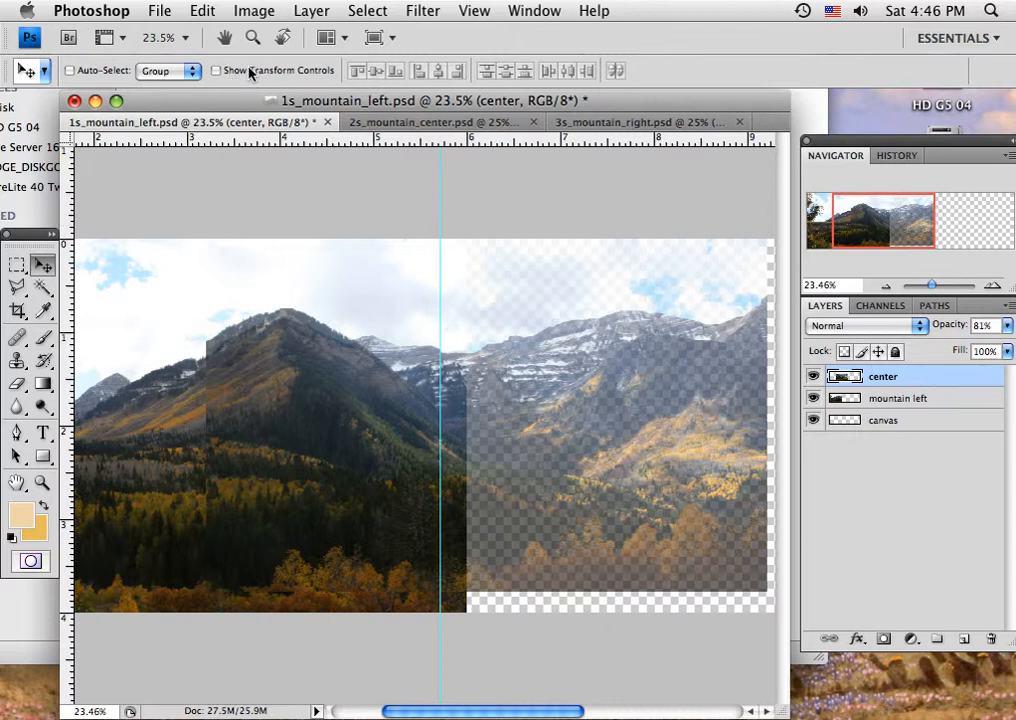
click(217, 71)
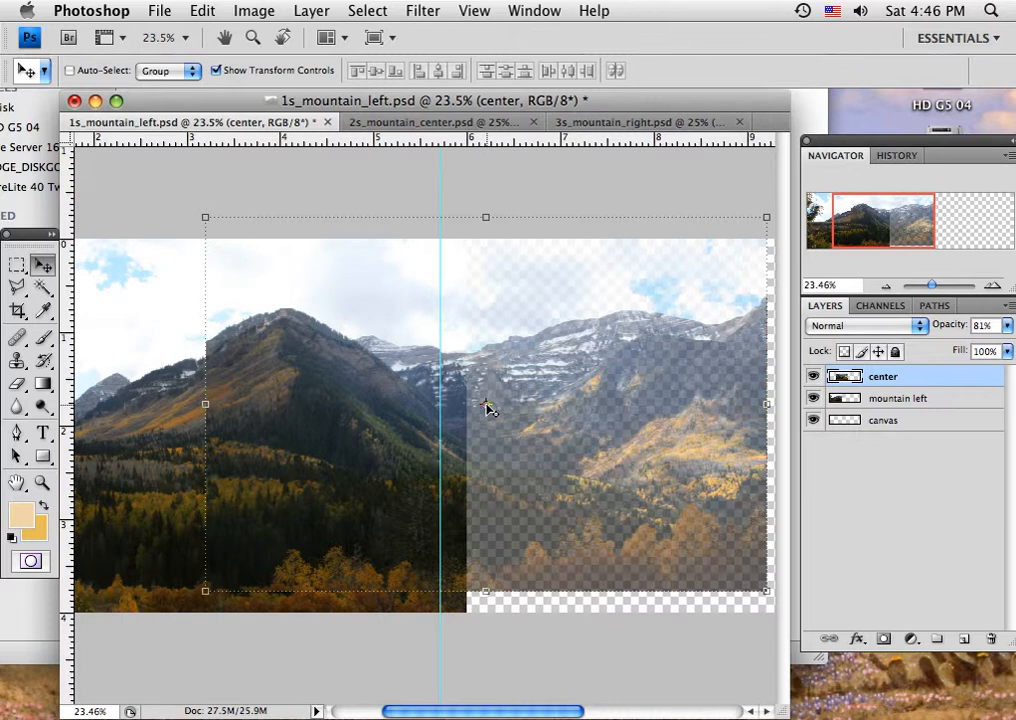
key(super+t)
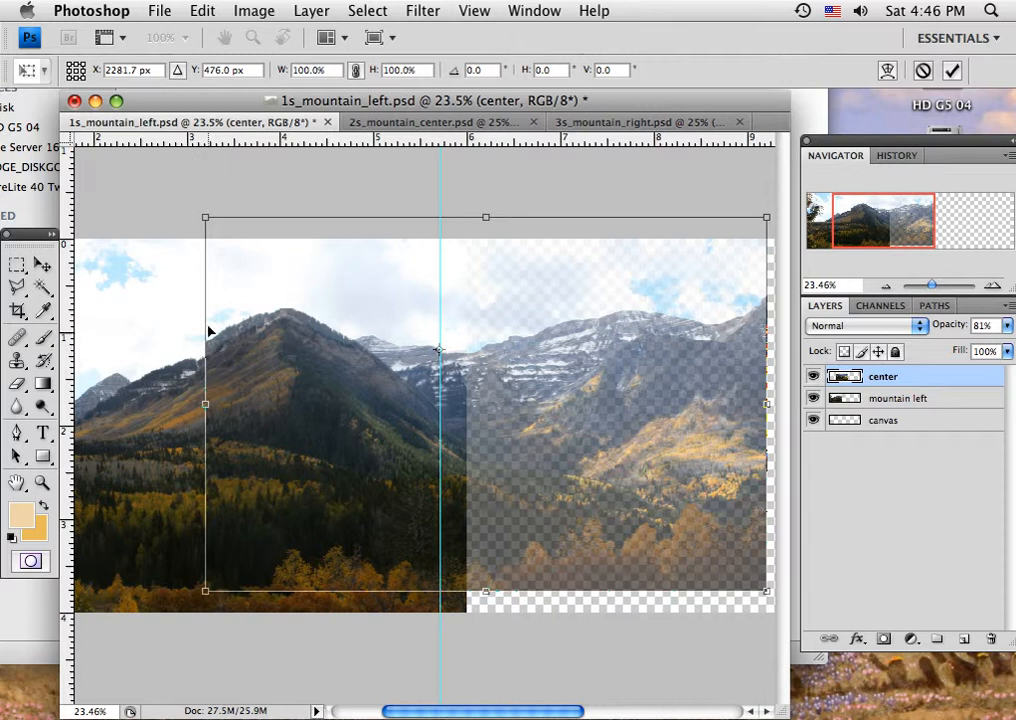
key(Return)
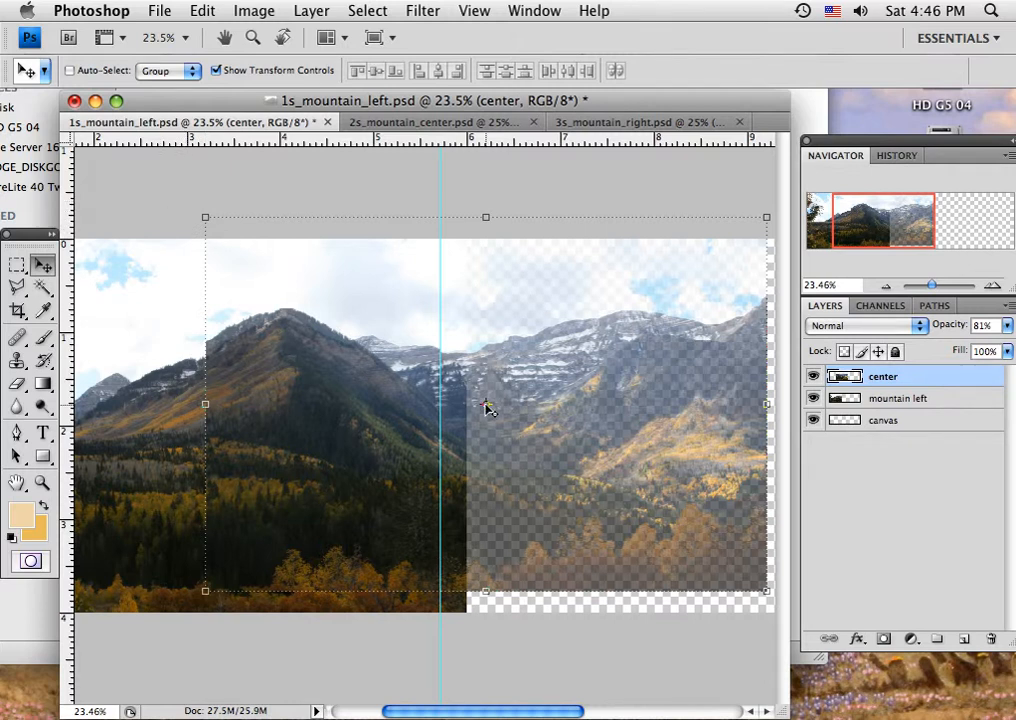
drag(485, 403, 440, 350)
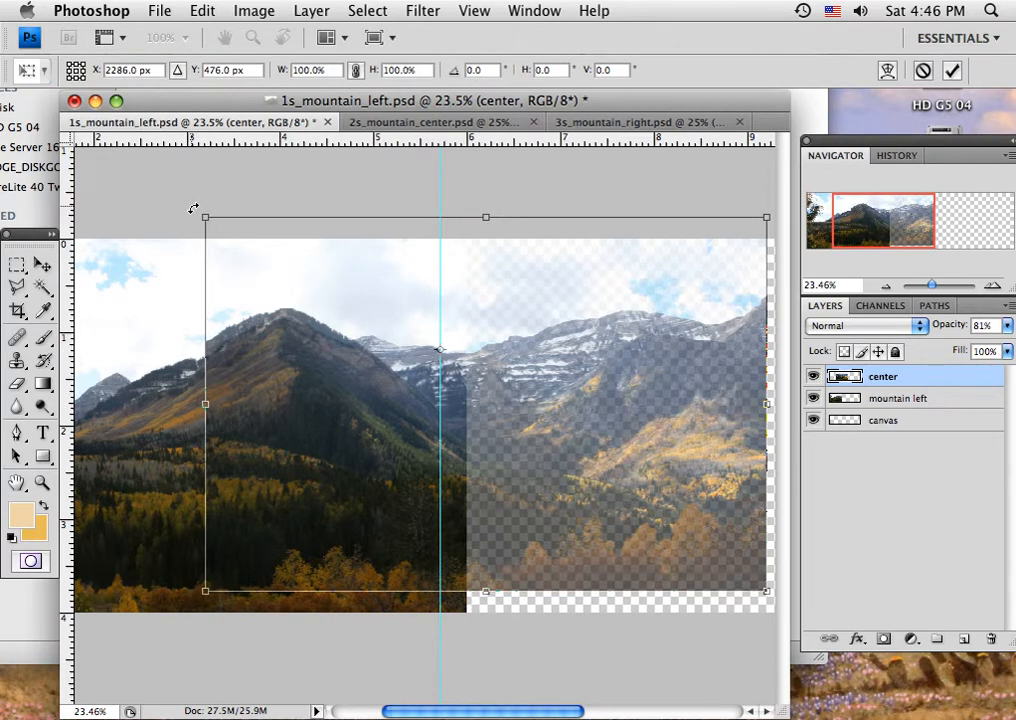
- Rotate the center layer by -3.8° about the reference point and apply the transformation
drag(193, 208, 191, 230)
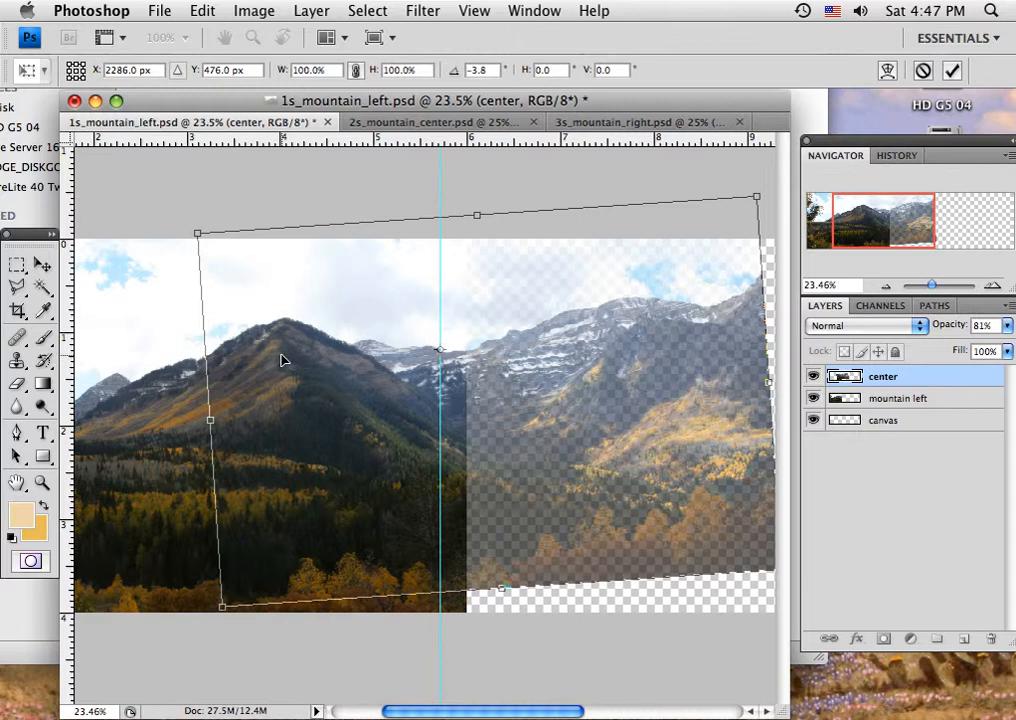
click(42, 264)
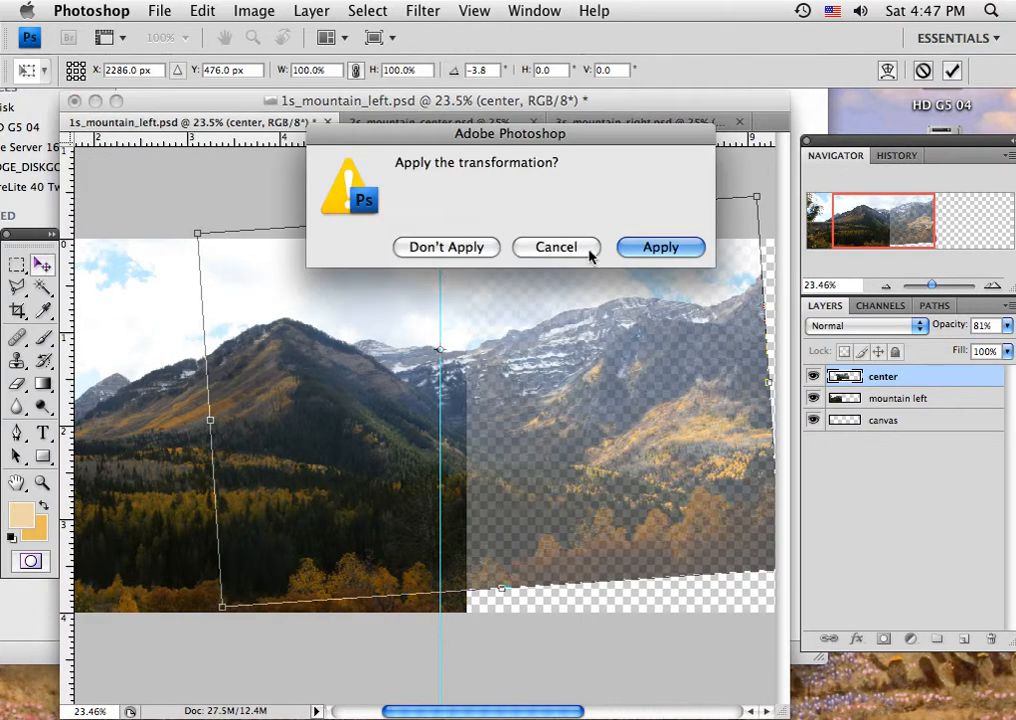
click(622, 248)
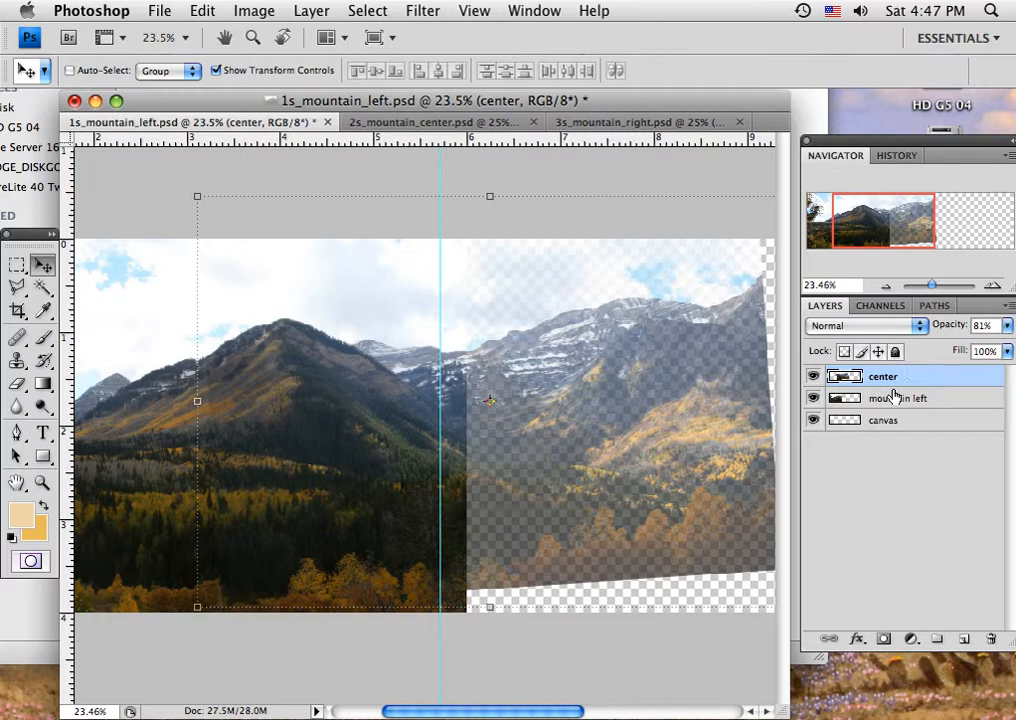
- Set the center layer's opacity to 100%
click(1007, 325)
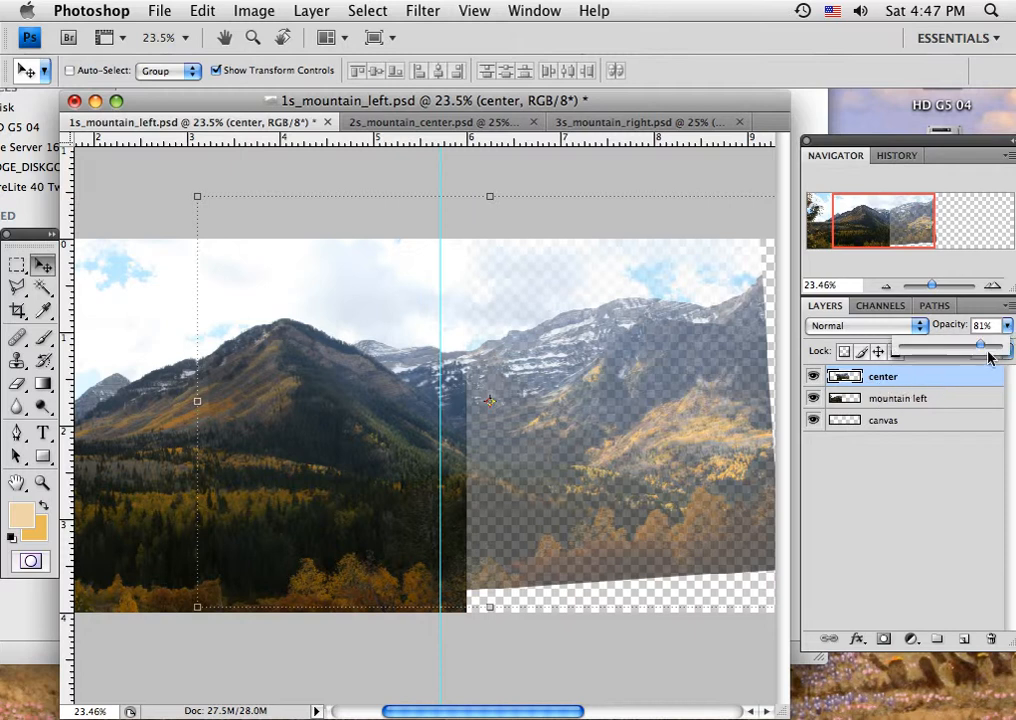
drag(982, 349, 1003, 346)
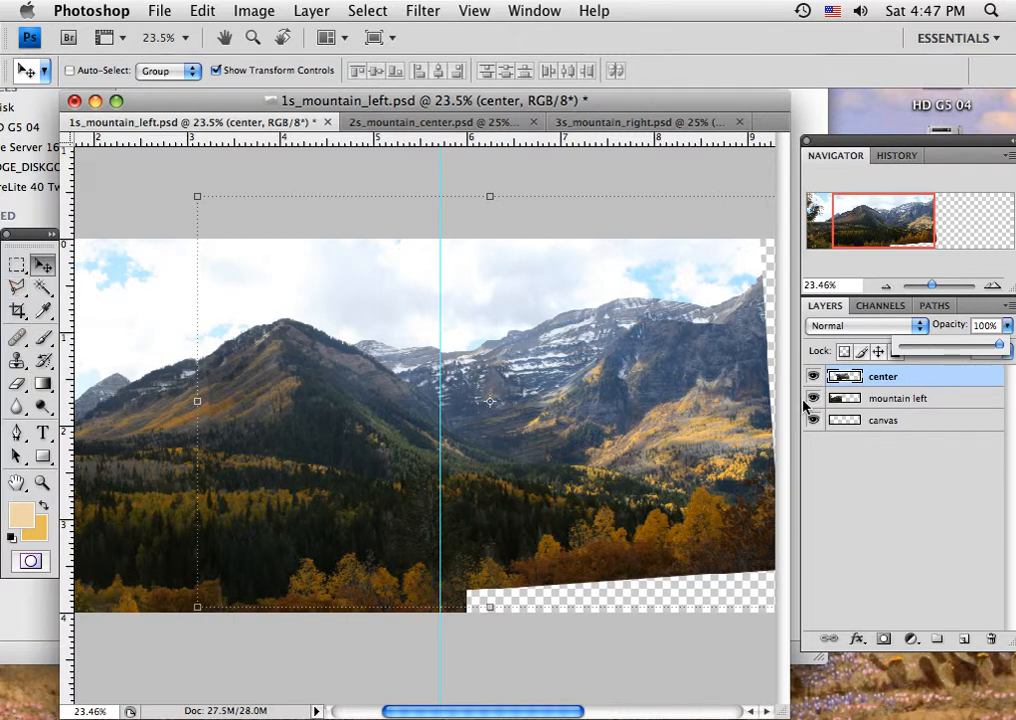
- Turn off the transform controls and remove the vertical guide from the canvas
click(216, 71)
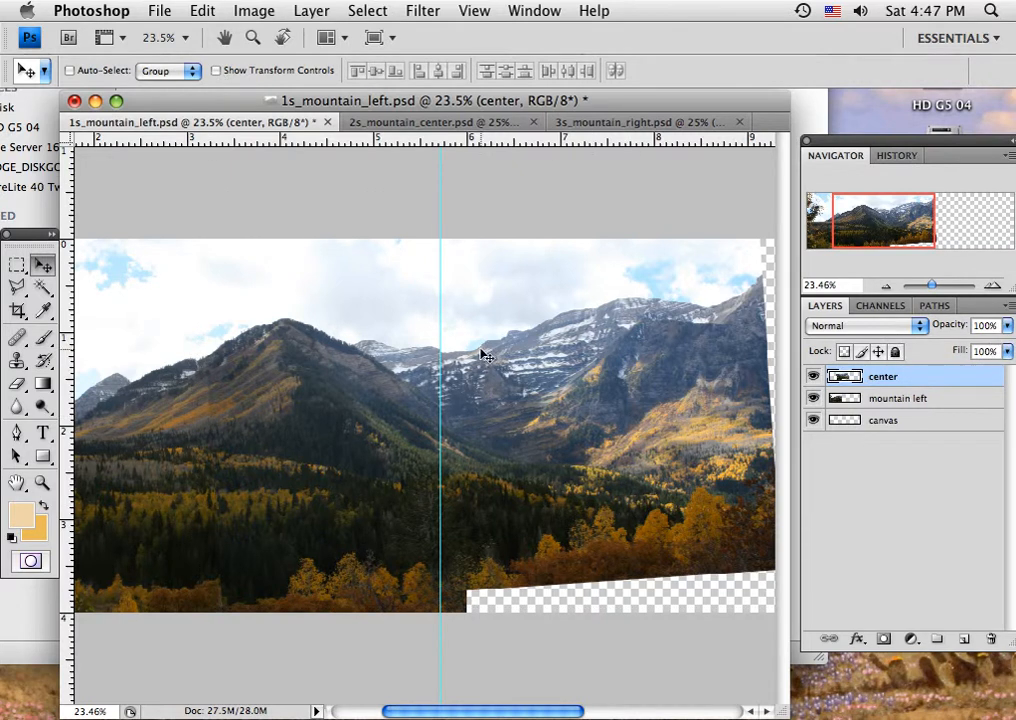
drag(440, 294, 70, 245)
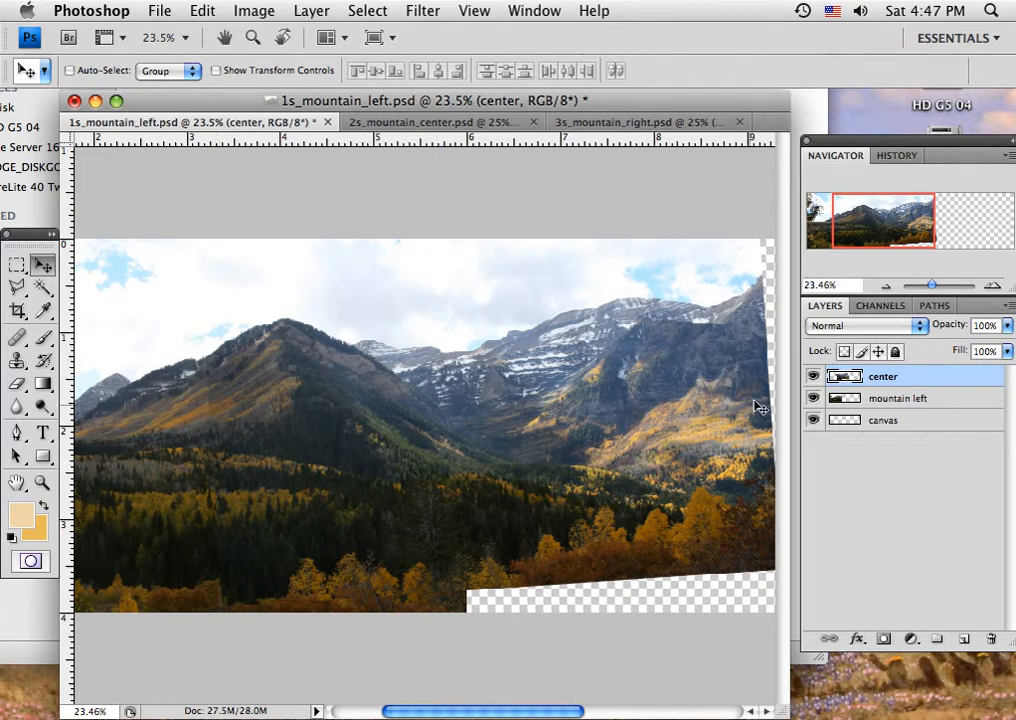
- Toggle the center and mountain left layers' visibility in turn to examine how the two photos overlap
click(814, 378)
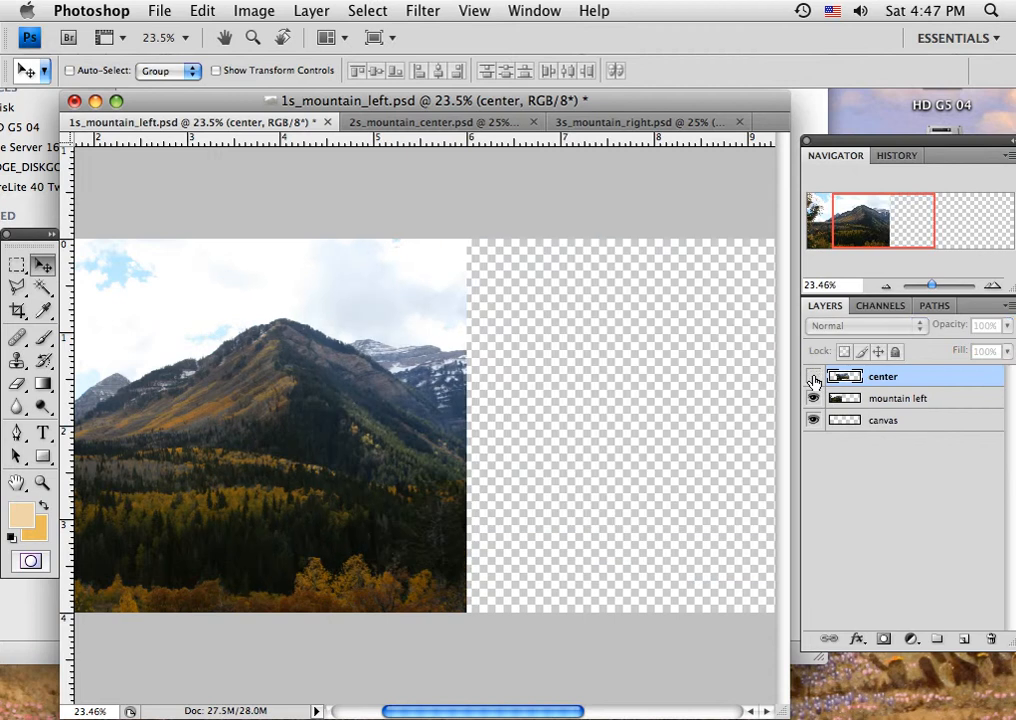
click(814, 378)
click(814, 399)
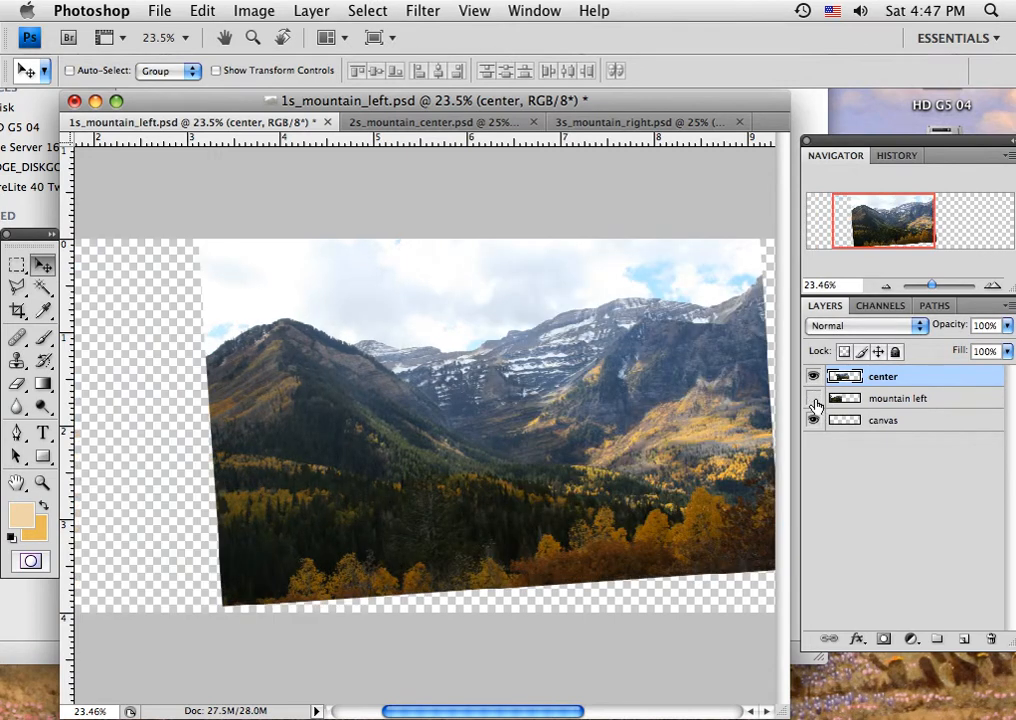
click(814, 400)
click(814, 399)
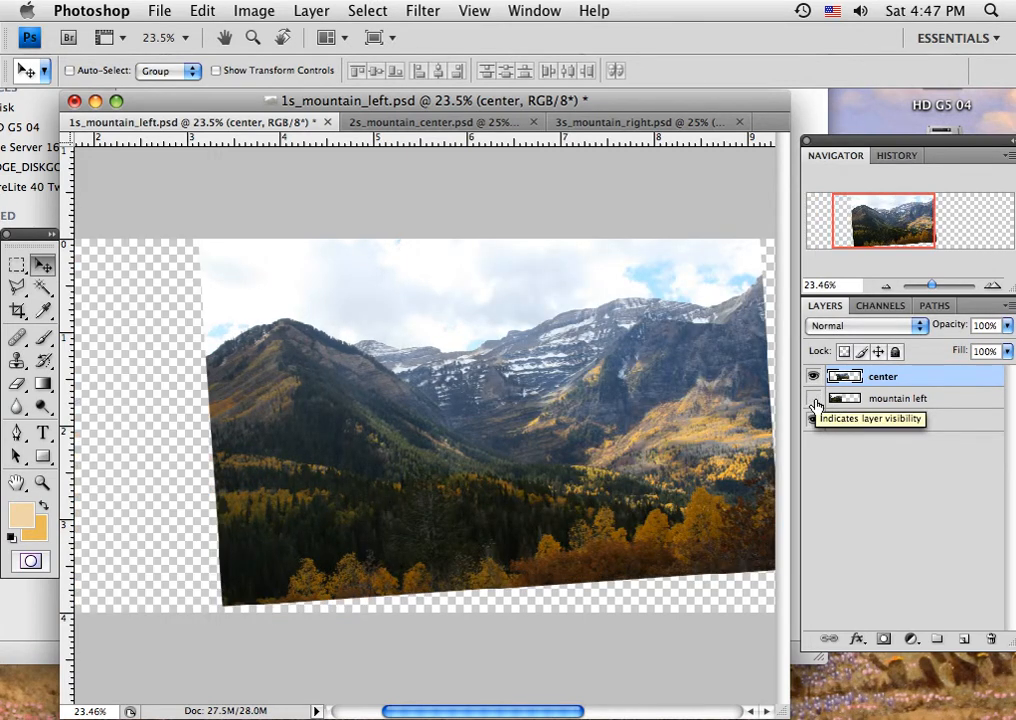
click(814, 399)
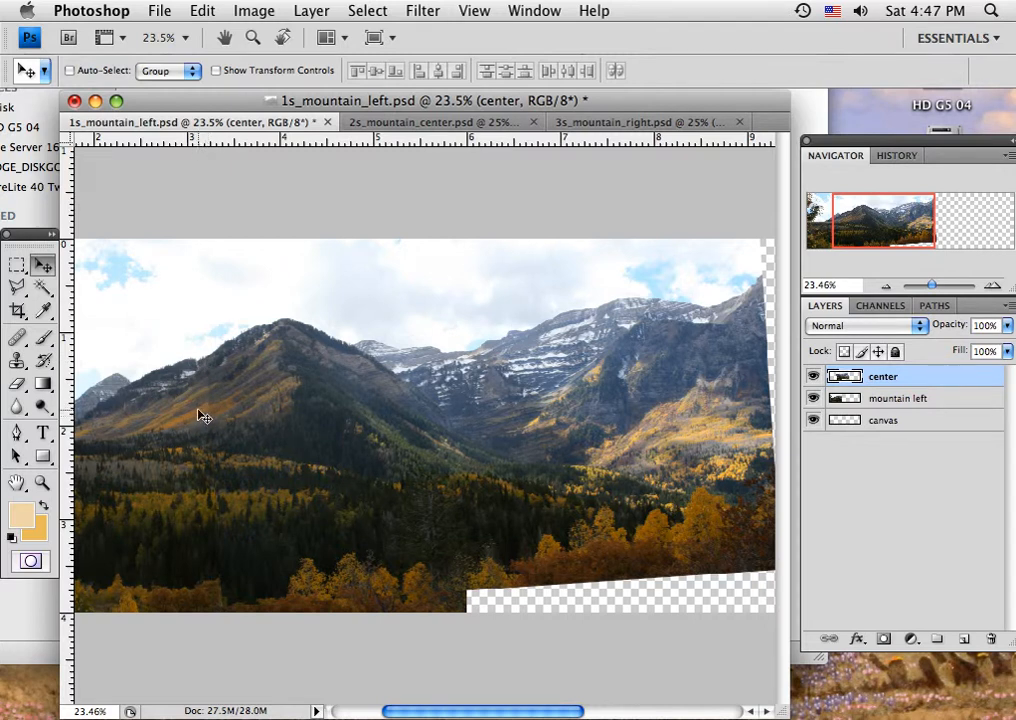
- Set up the Eraser with a soft 65 px brush at 0% hardness for the center layer's left edge
click(17, 383)
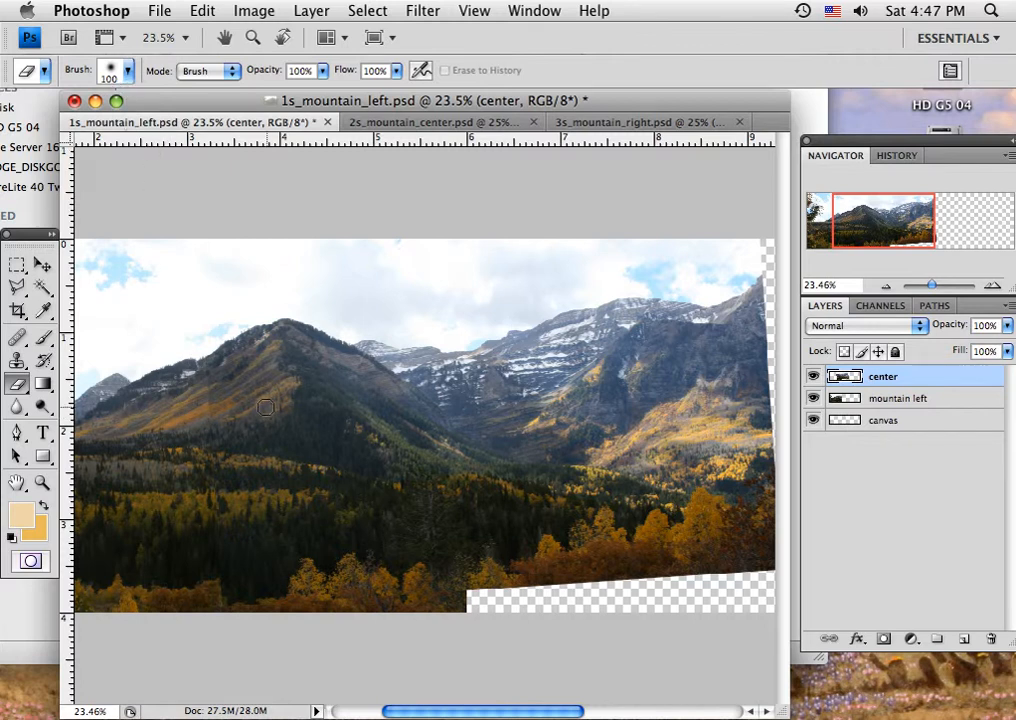
click(111, 75)
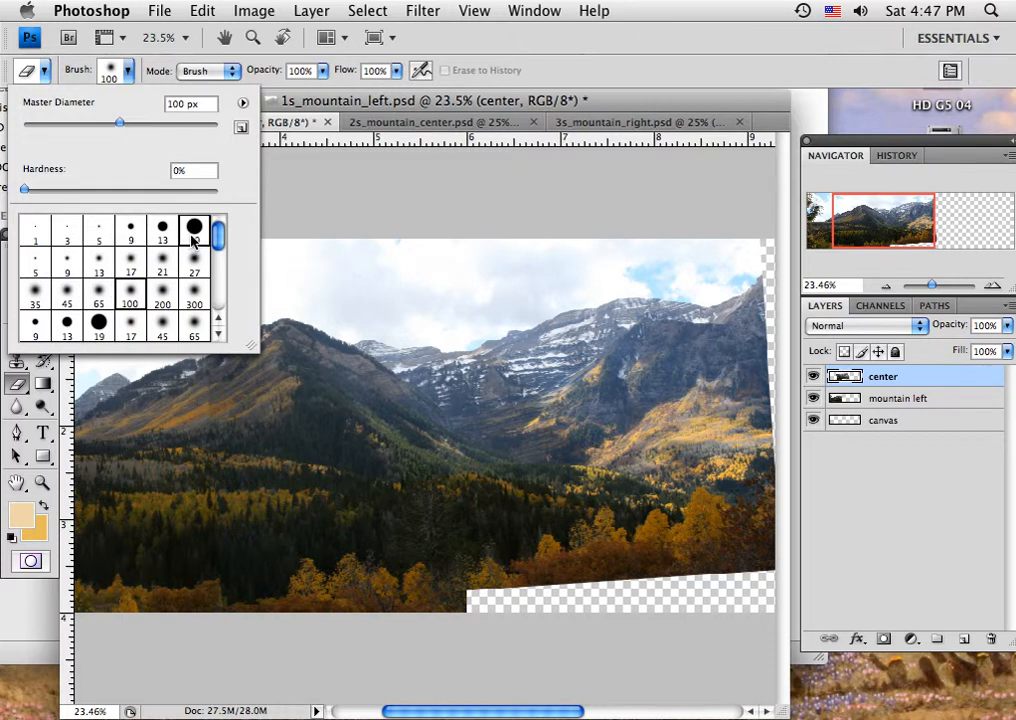
double_click(130, 292)
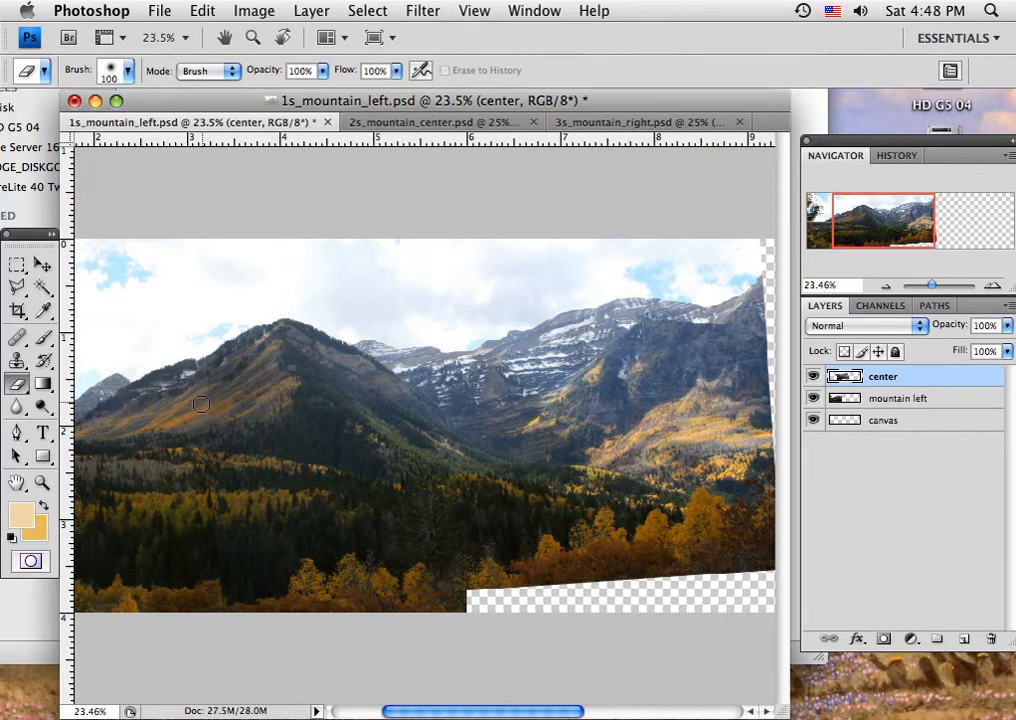
click(41, 482)
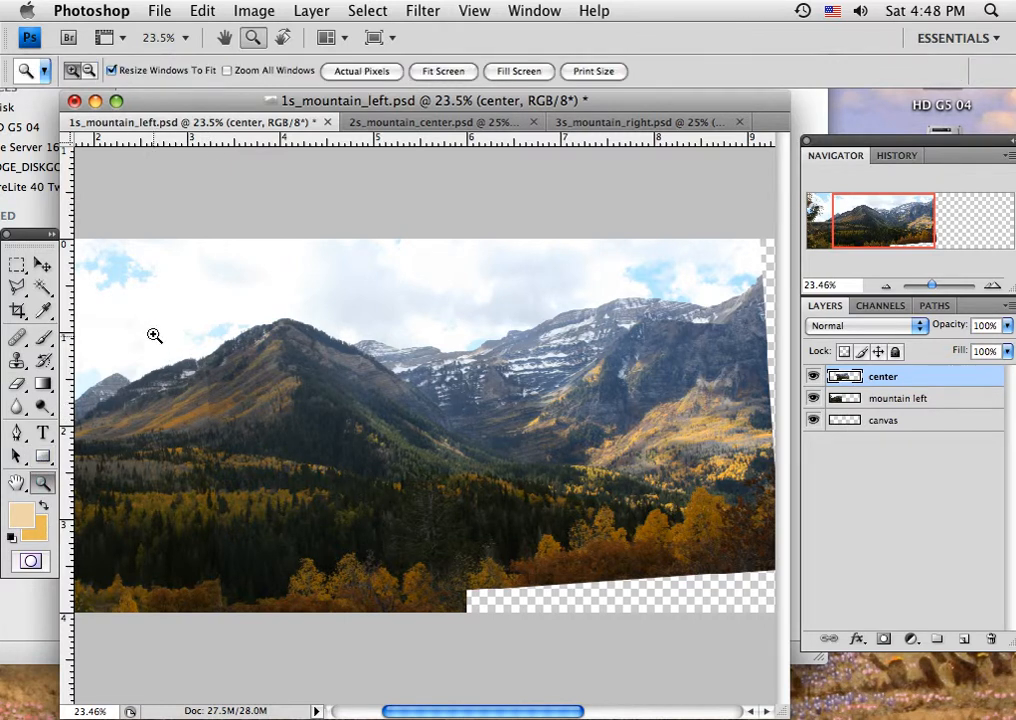
drag(175, 402, 274, 481)
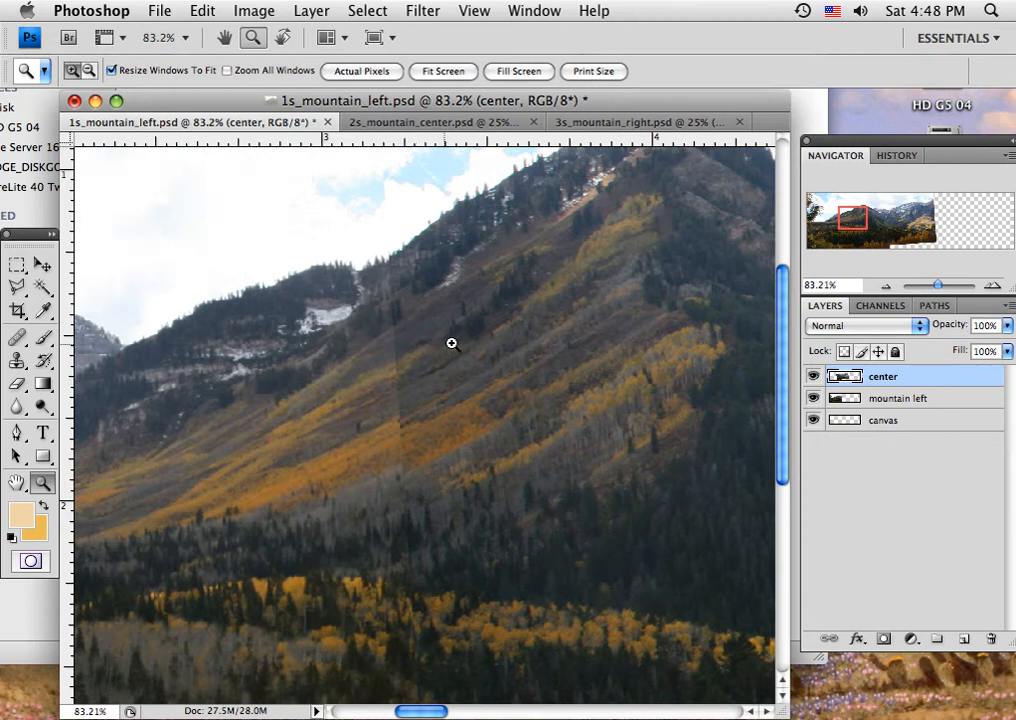
drag(460, 322, 436, 402)
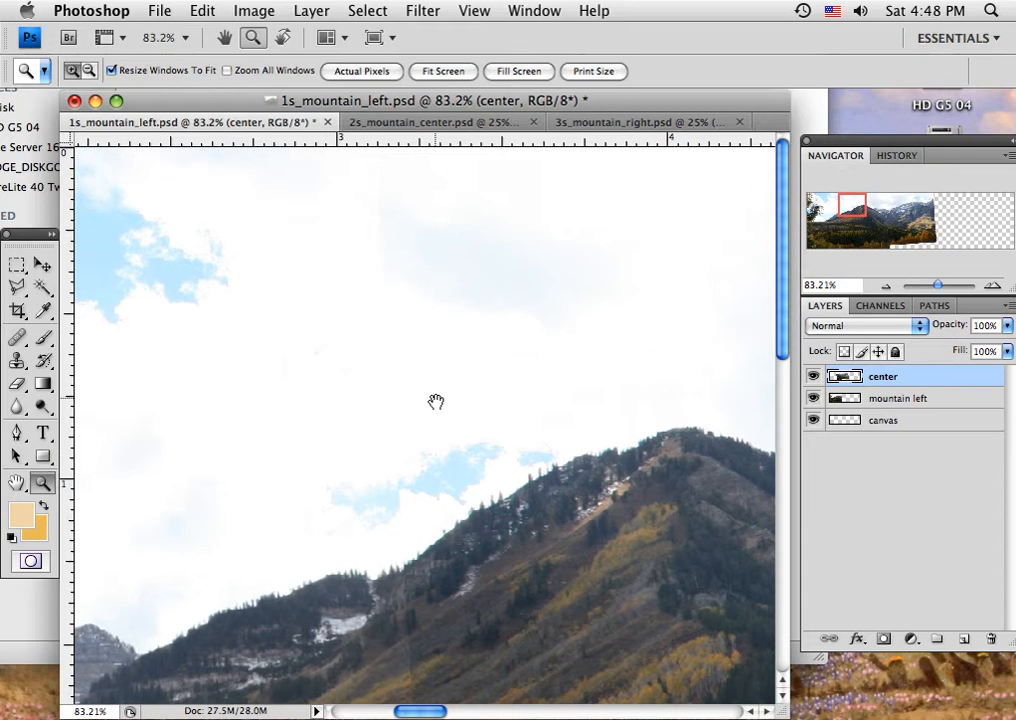
click(17, 383)
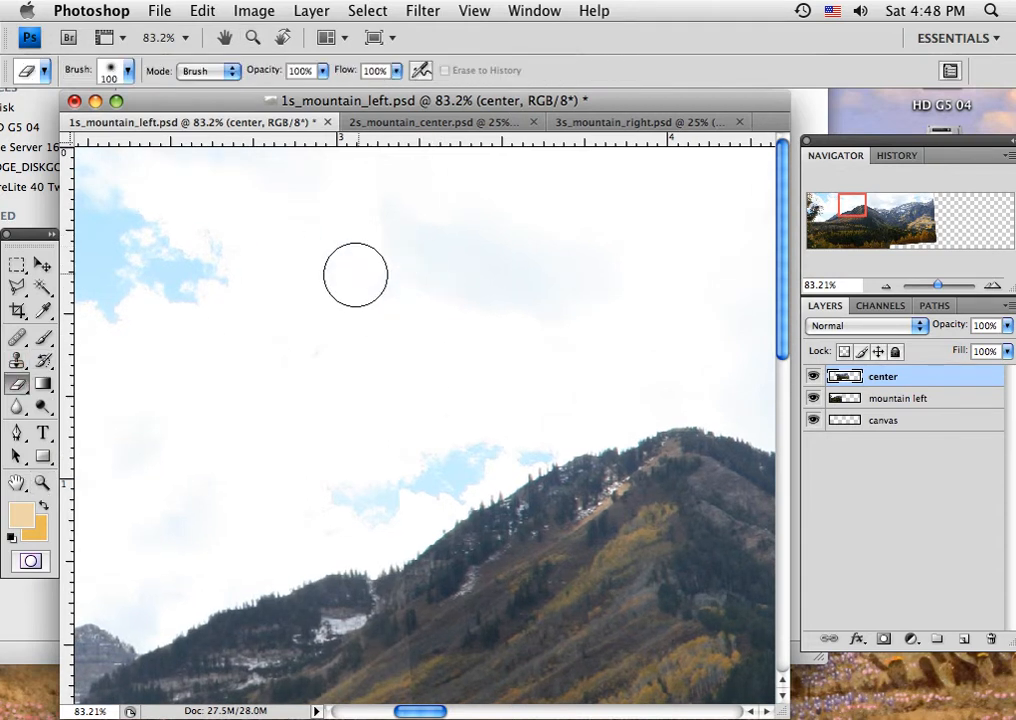
click(110, 72)
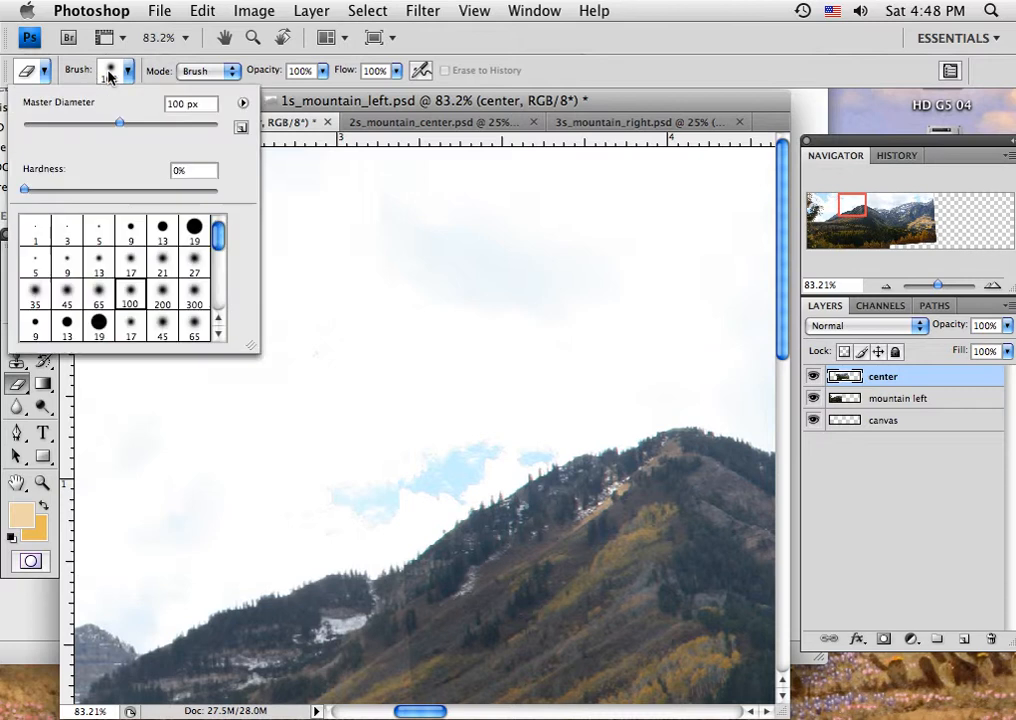
click(97, 294)
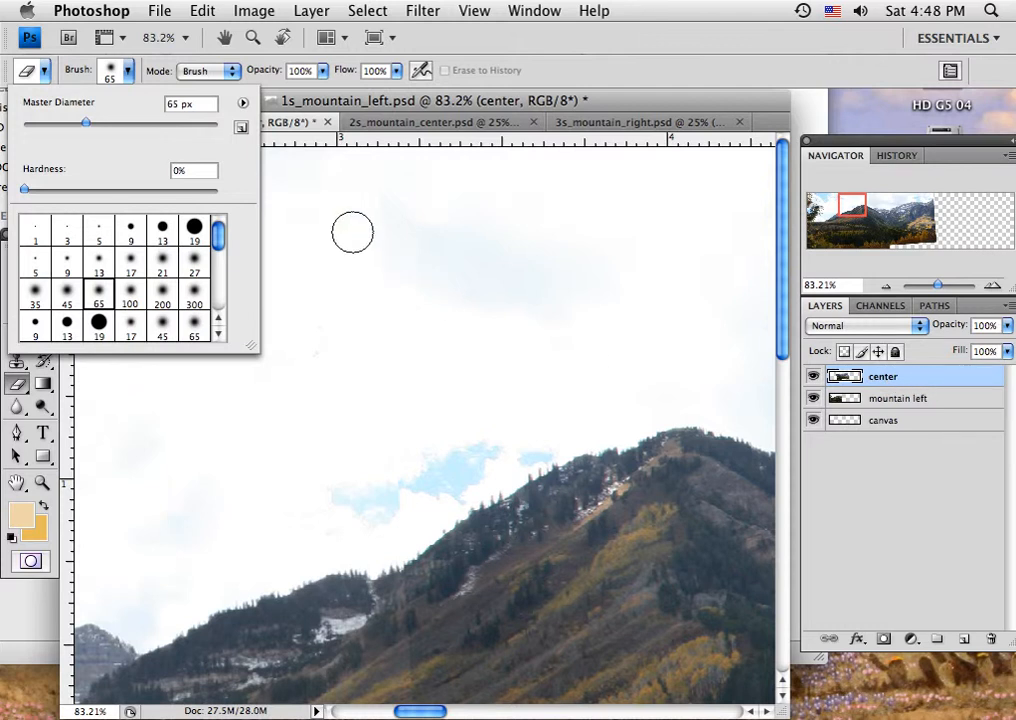
- Erase the center layer's left edge through the sky, ridge and orange slope to blend it into the left photo
click(338, 200)
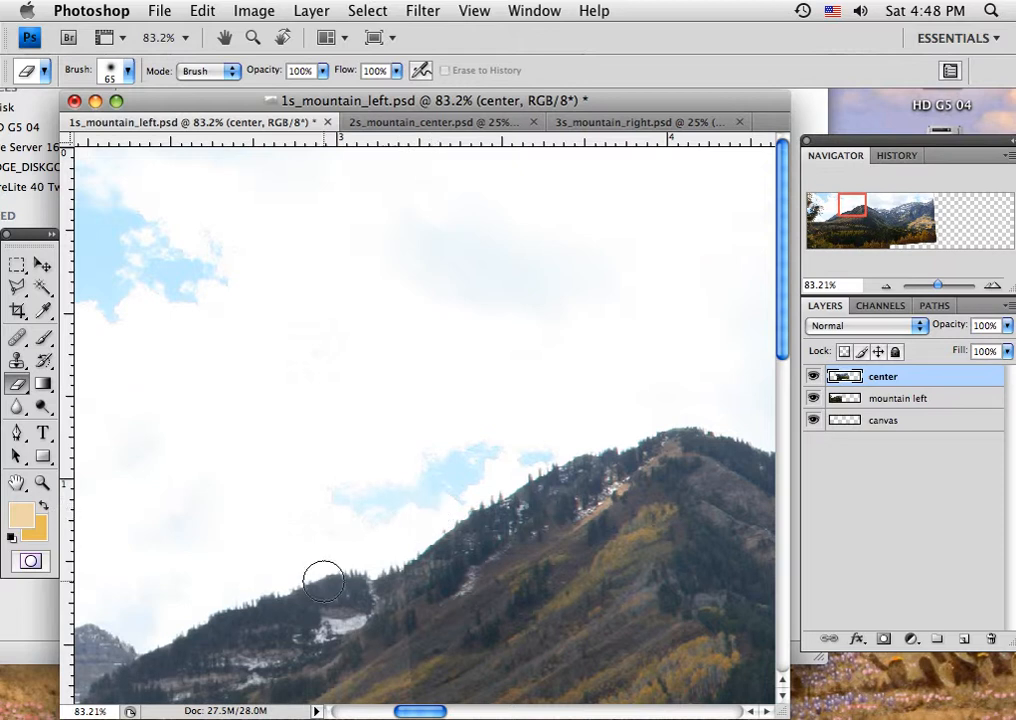
mouse_move(485, 633)
mouse_down()
mouse_move(449, 374)
mouse_move(422, 340)
mouse_up()
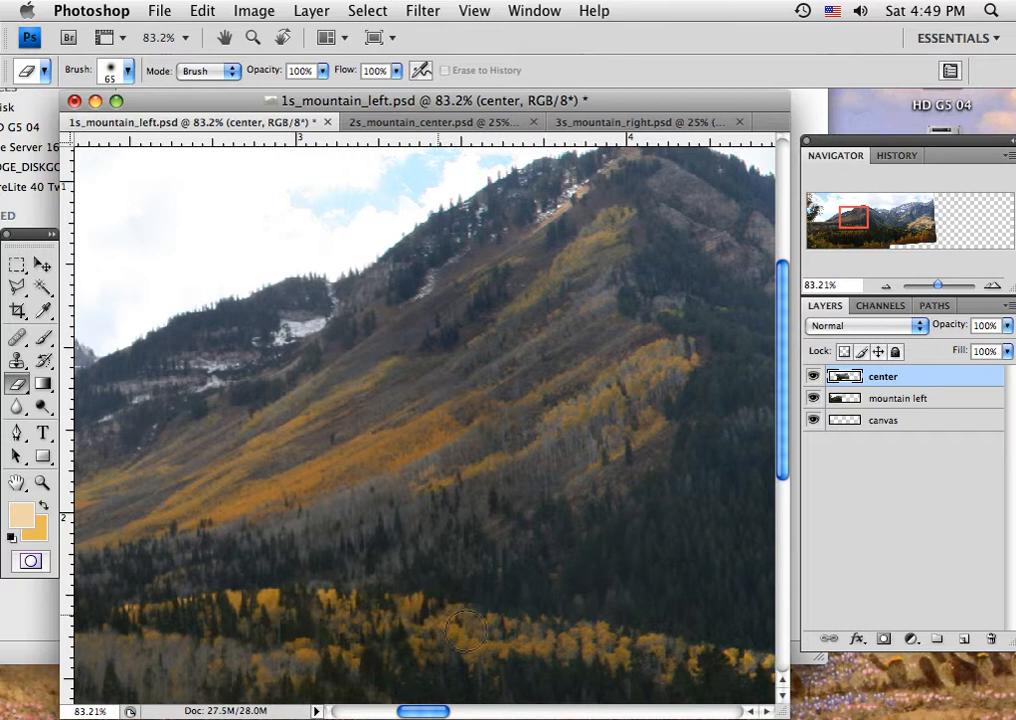
drag(370, 455, 375, 325)
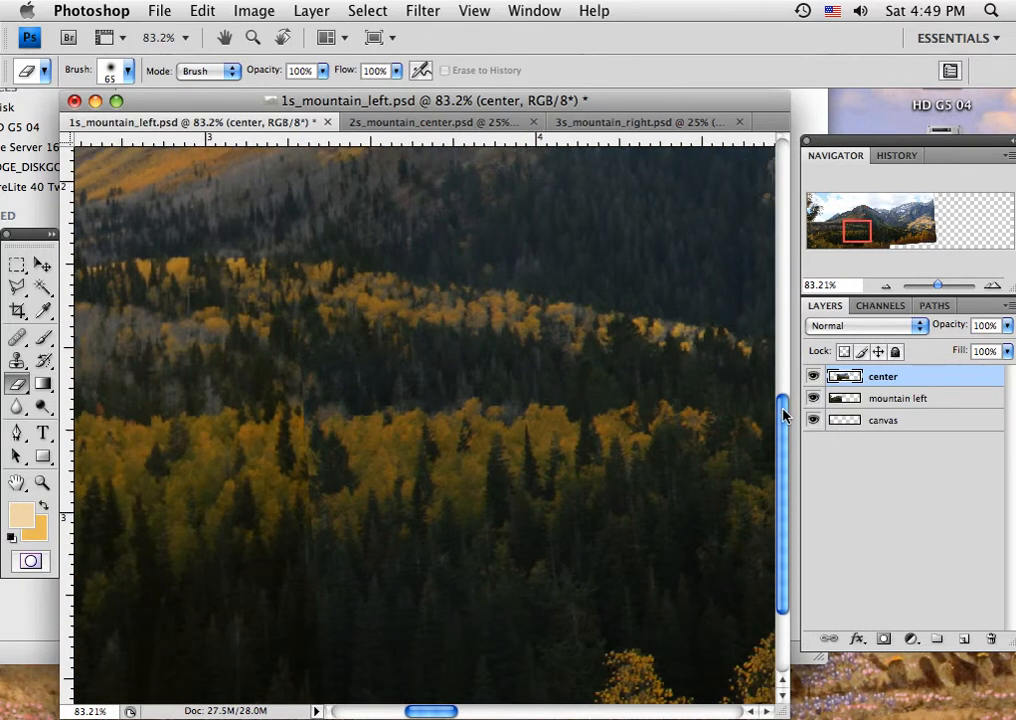
- Inspect the erased edge with mountain left briefly hidden, and erase the remaining seam down through the yellow trees, dark forest and foreground bushes
click(813, 399)
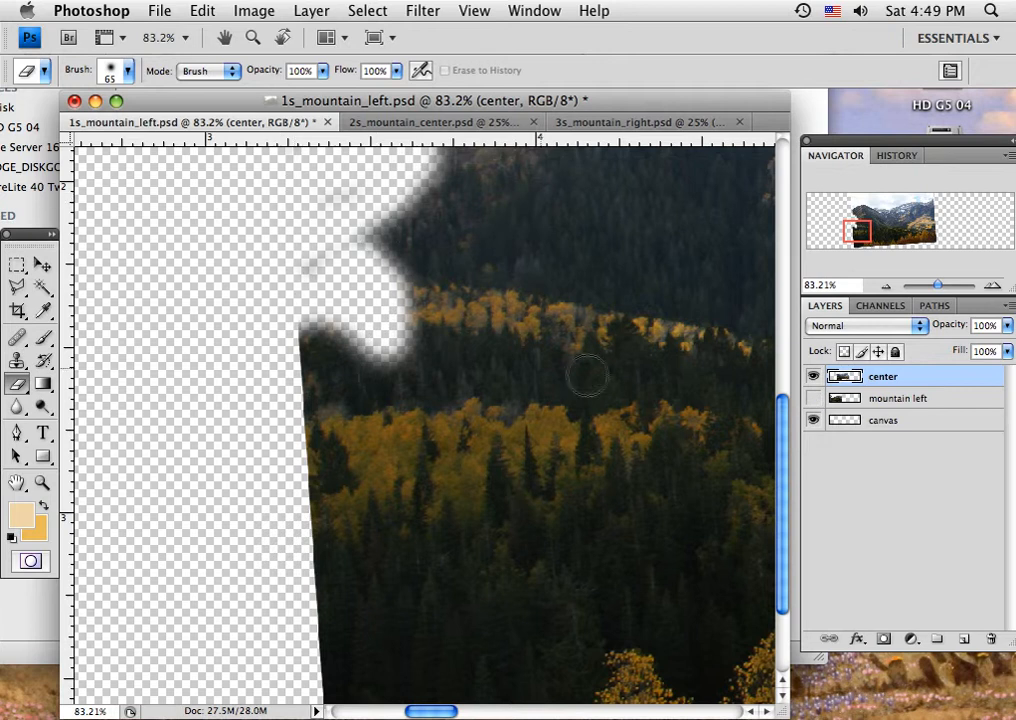
click(813, 399)
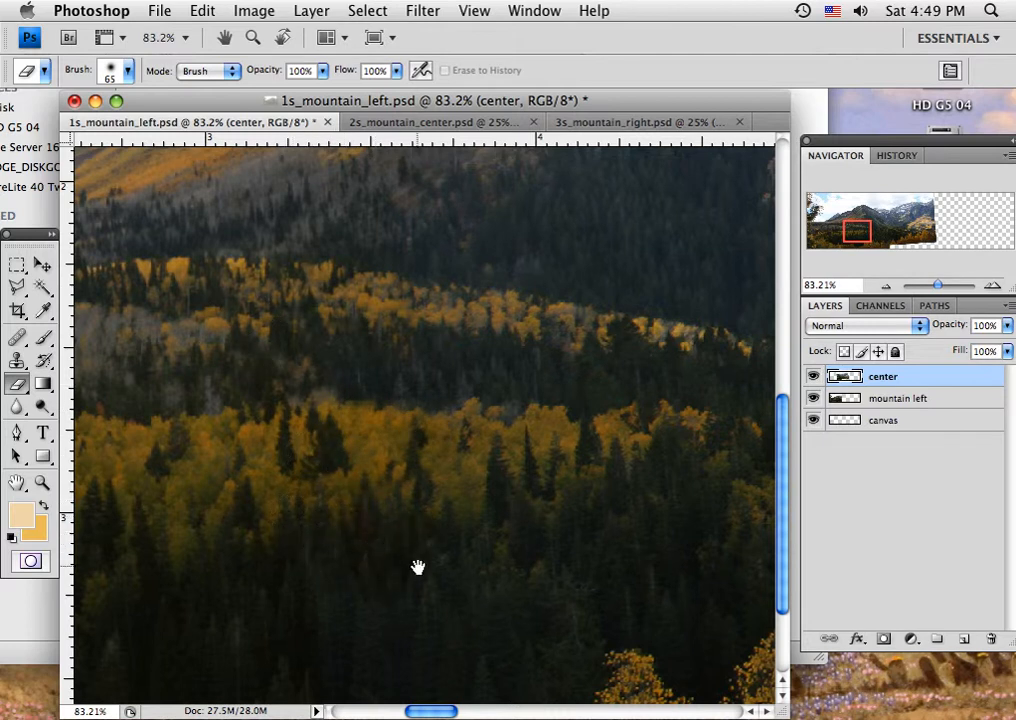
drag(415, 565, 397, 341)
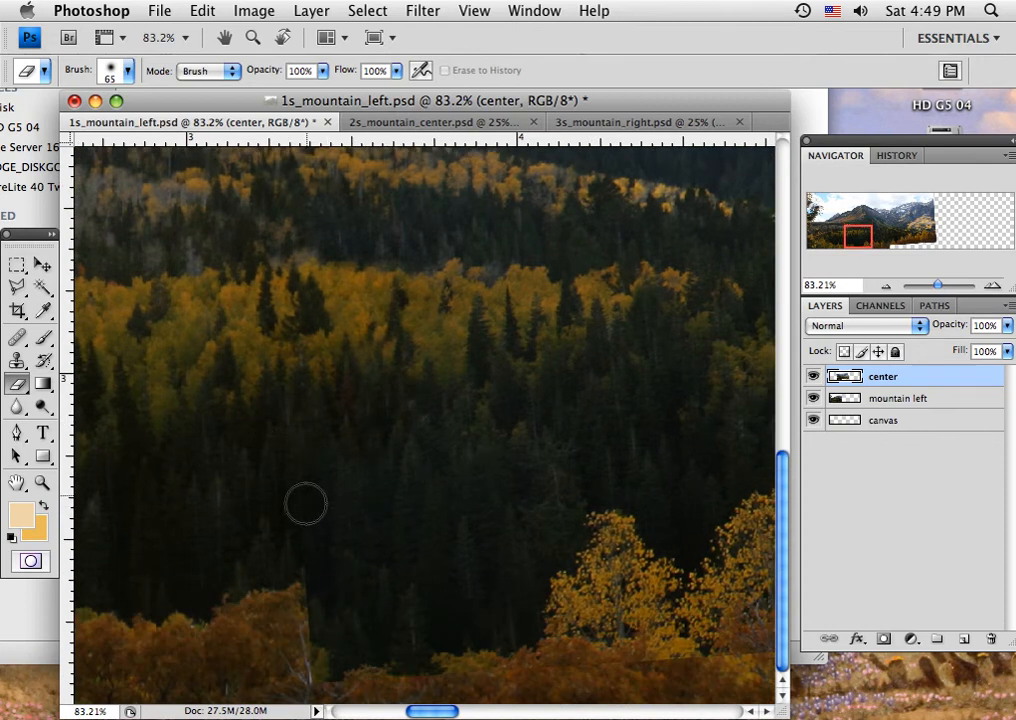
drag(437, 466, 430, 466)
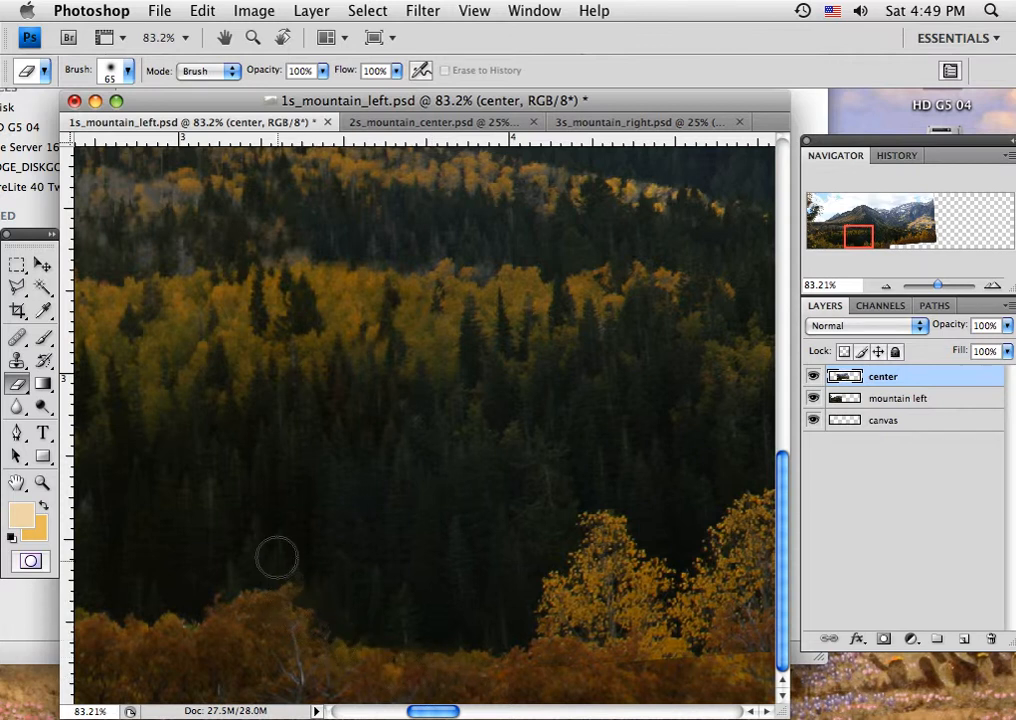
- Hide and restore the mountain left layer to examine the full length of the center layer's erased edge
drag(937, 287, 934, 290)
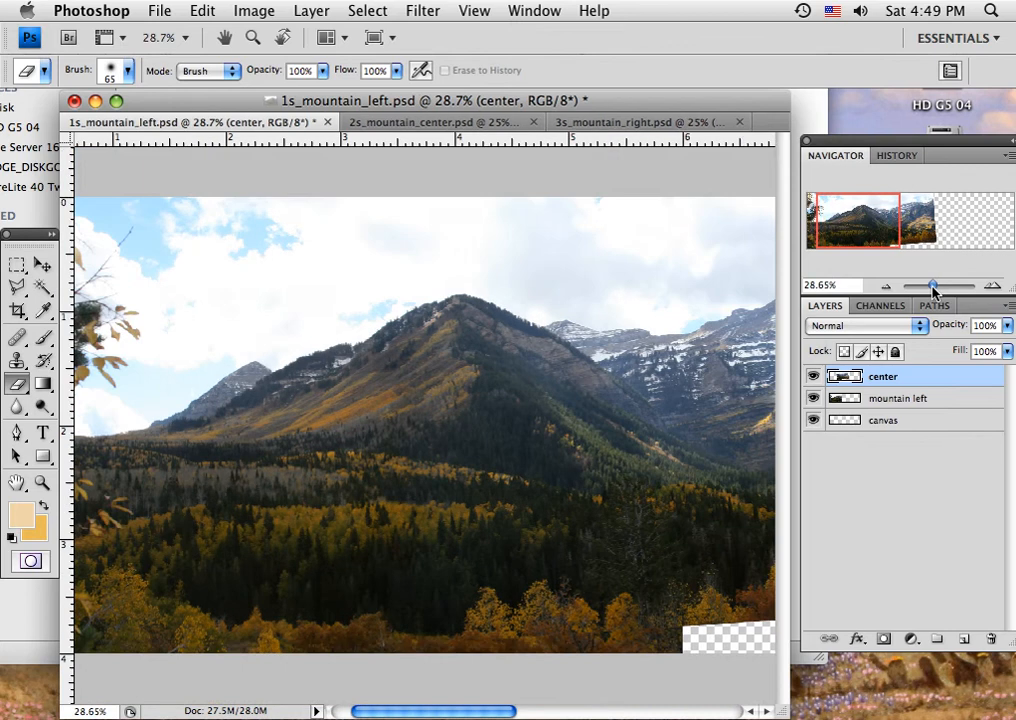
click(813, 398)
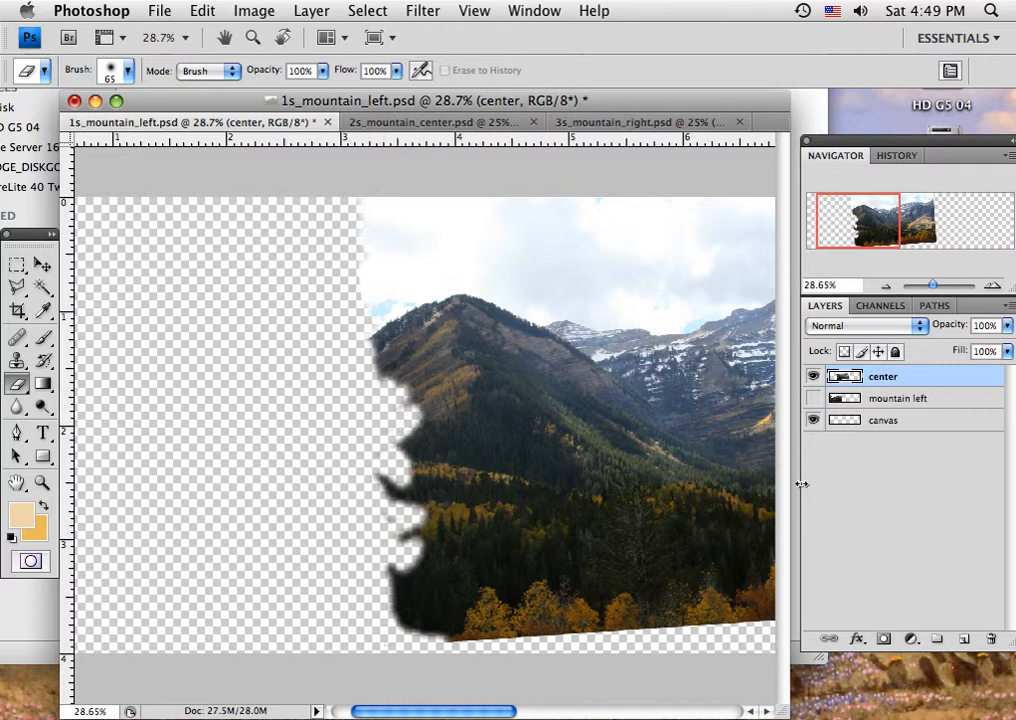
click(813, 398)
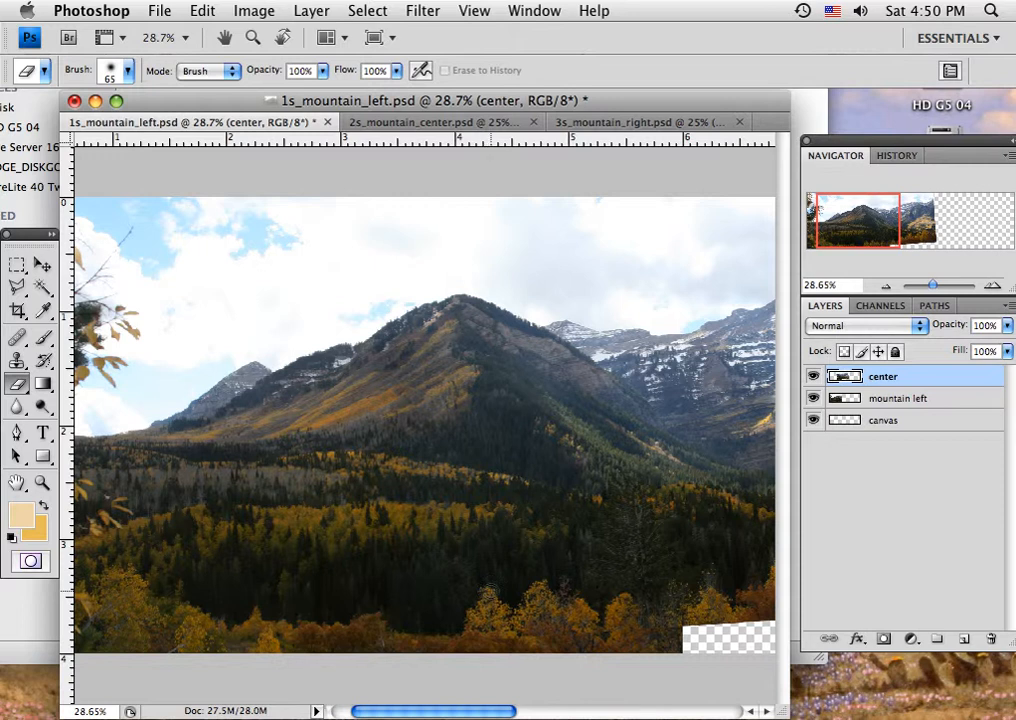
- Add a new layer above the center layer and name it "right"
drag(671, 498, 525, 493)
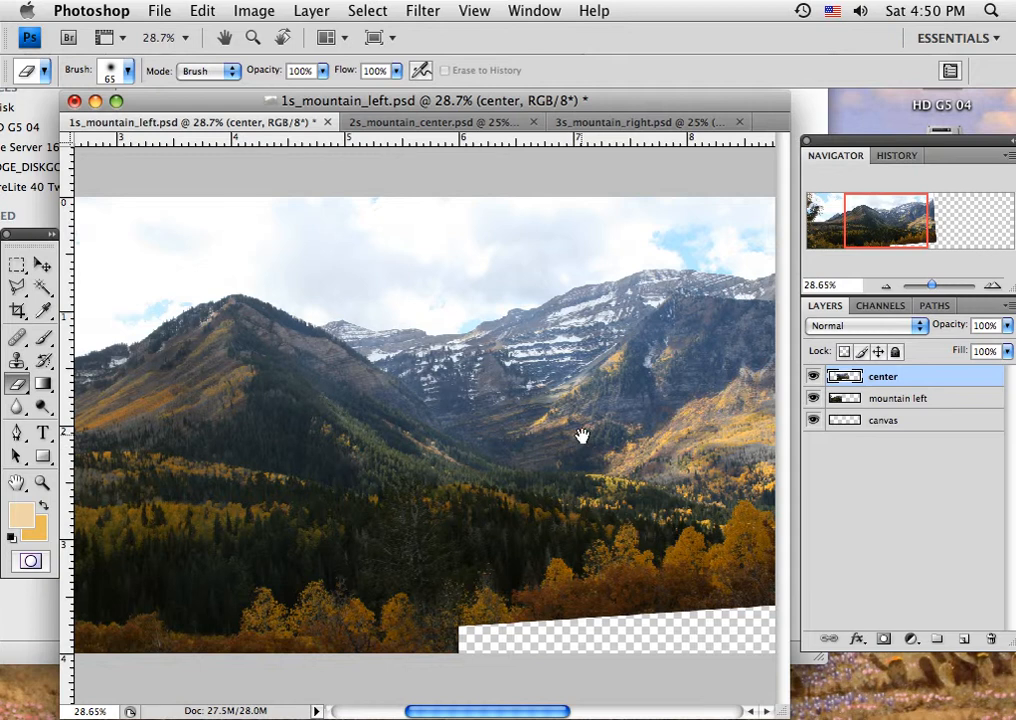
drag(581, 436, 499, 449)
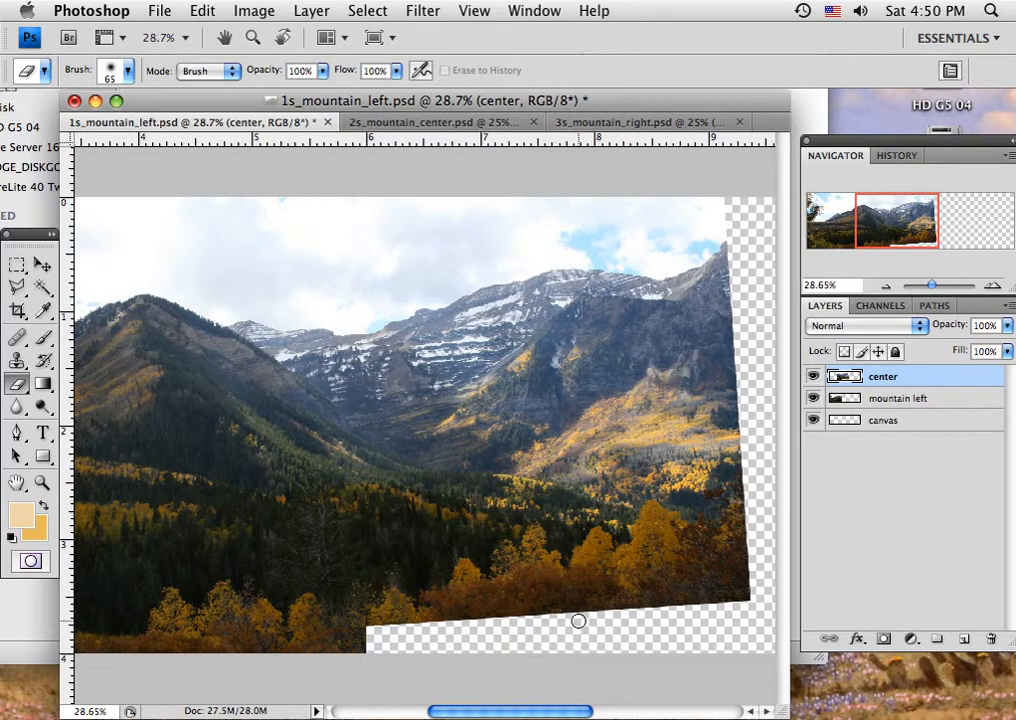
drag(609, 450, 302, 488)
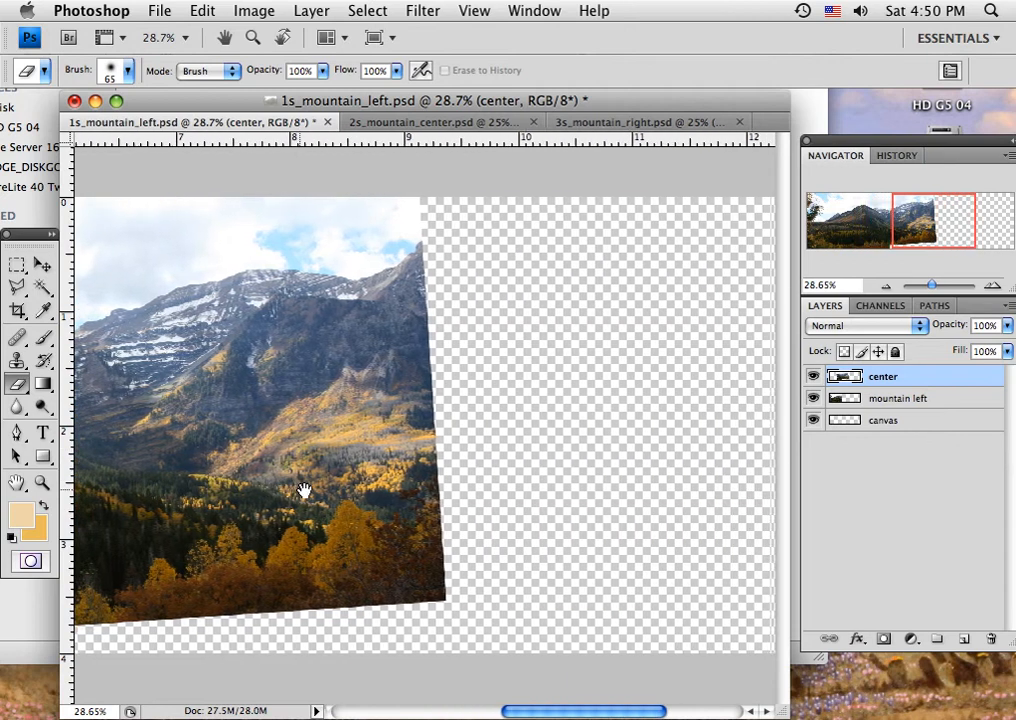
drag(363, 427, 322, 441)
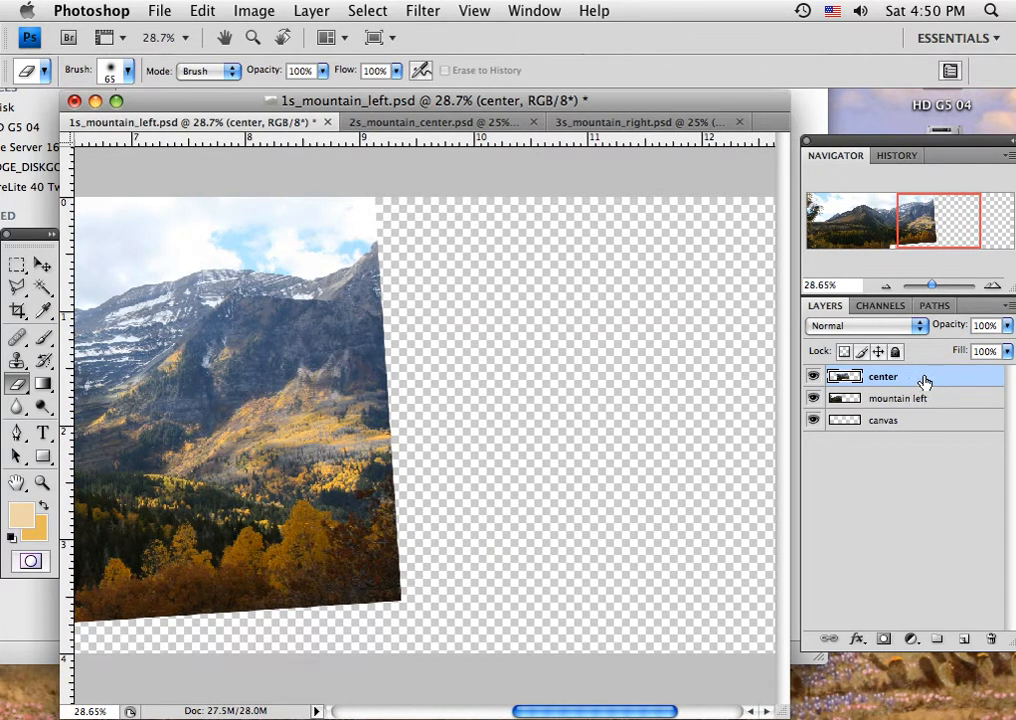
click(963, 638)
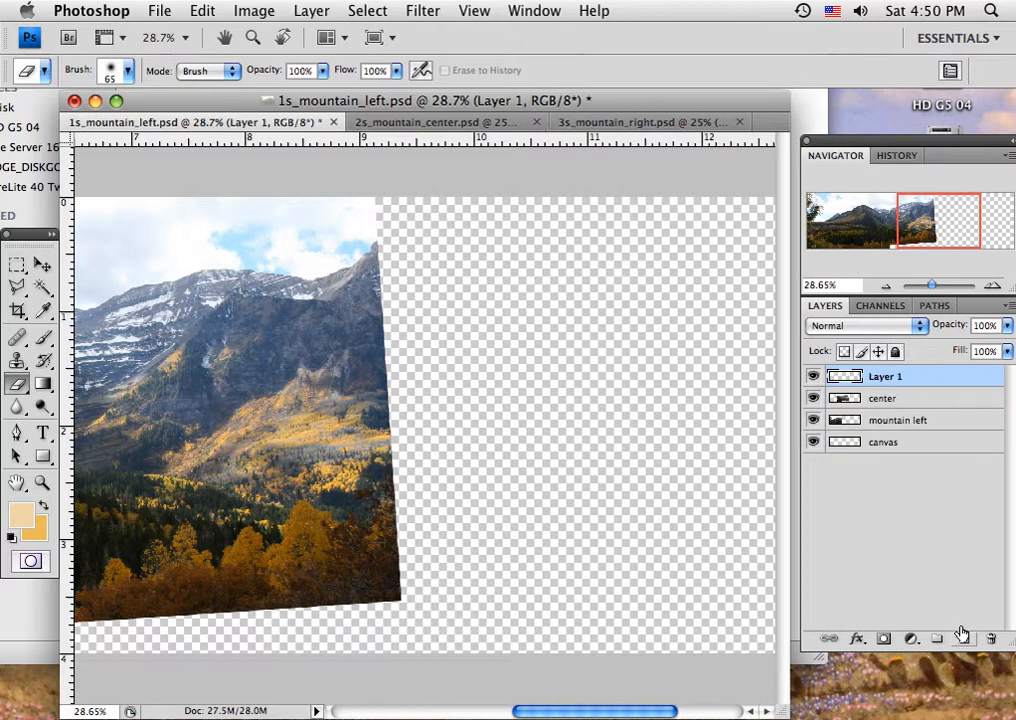
double_click(885, 377)
text(f)
key(Return)
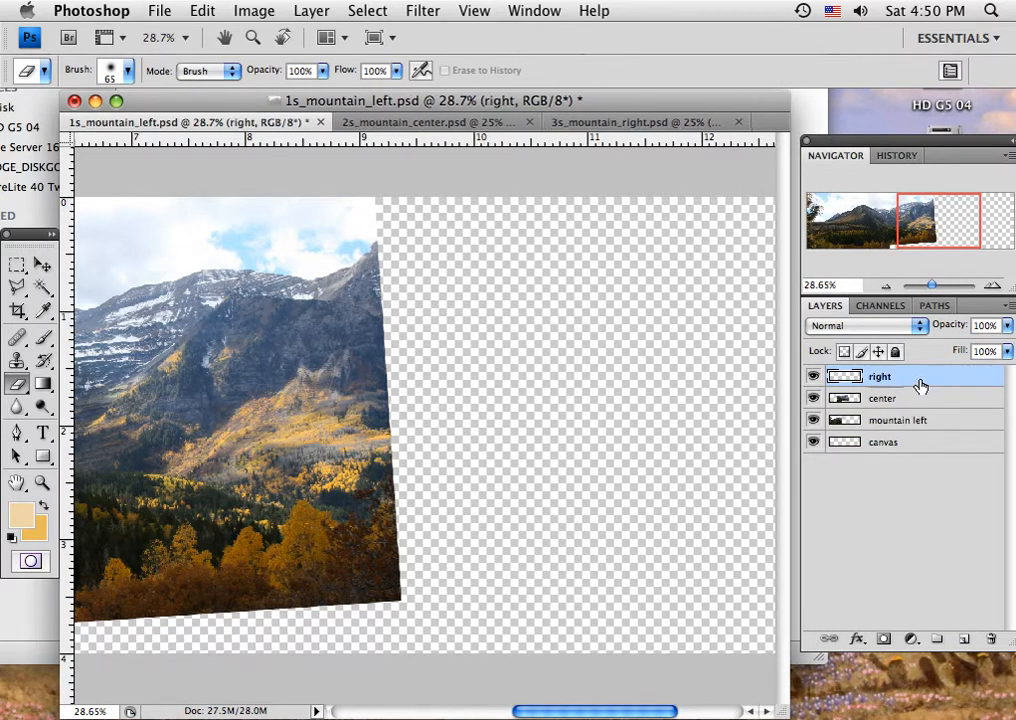
- Copy the entire photo from 3s_mountain_right.psd and paste it into the right layer of 1s_mountain_left.psd
click(630, 122)
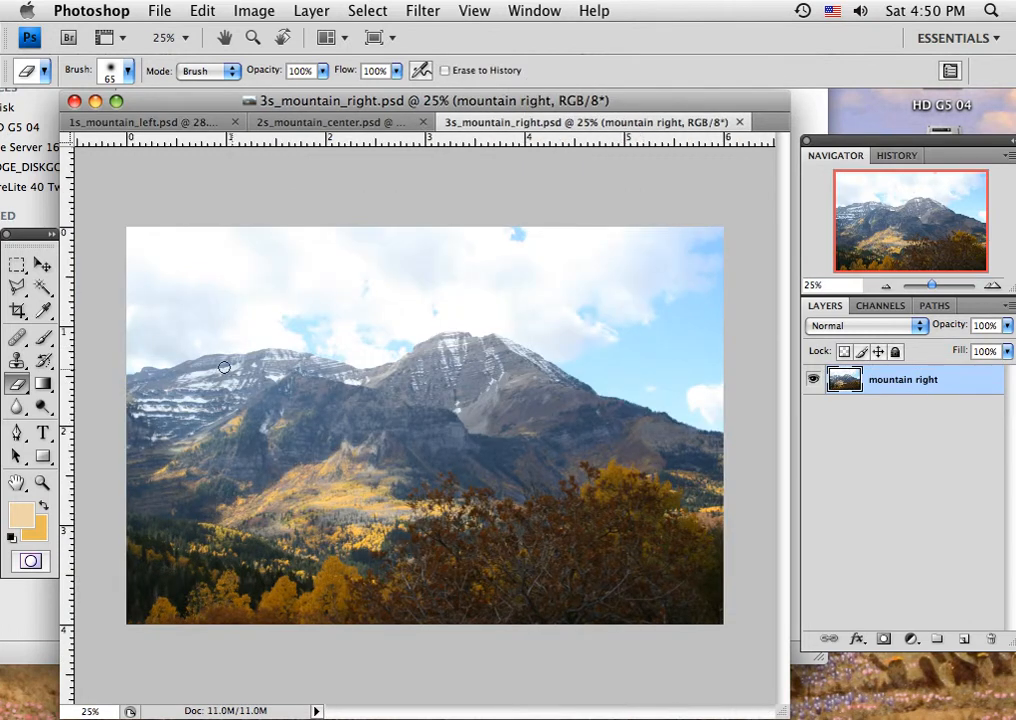
key(super+a)
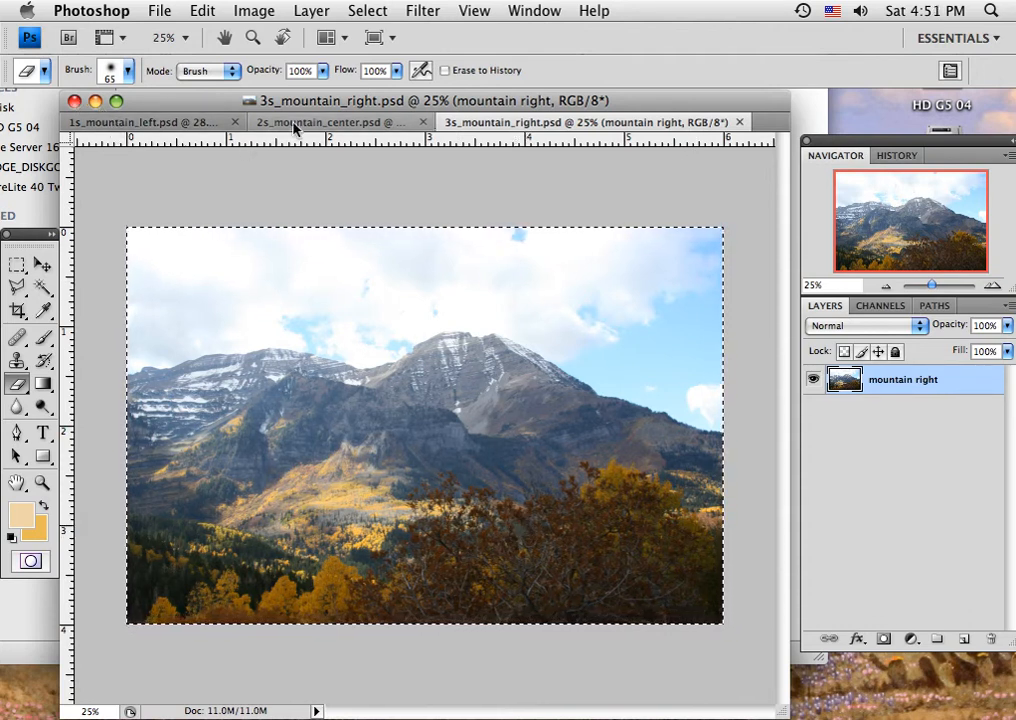
click(166, 122)
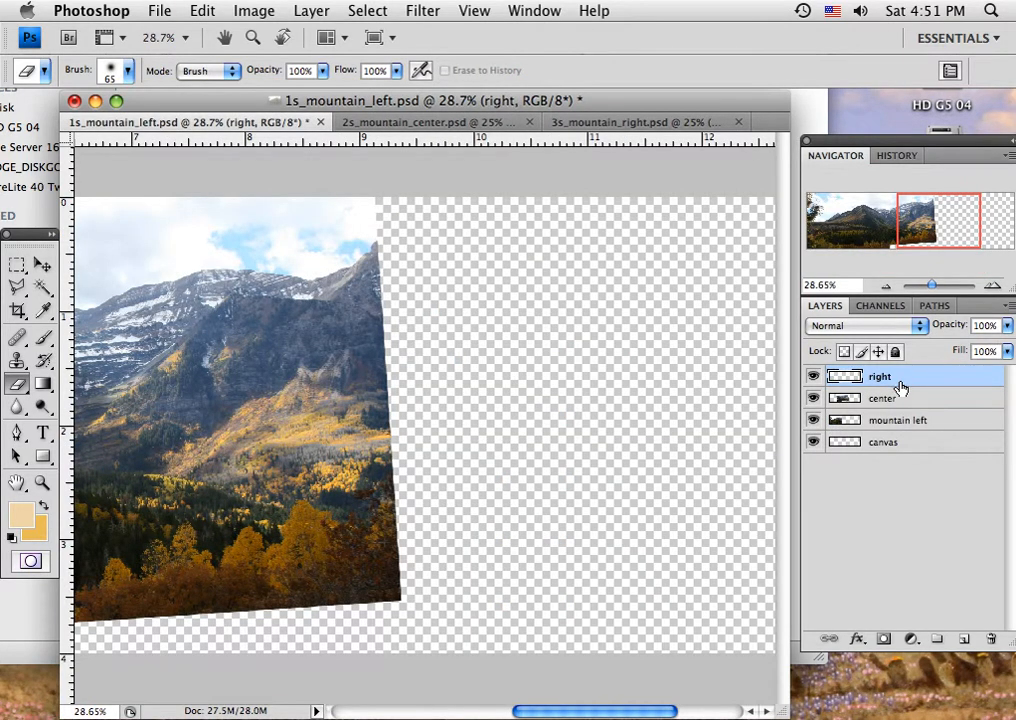
key(super+v)
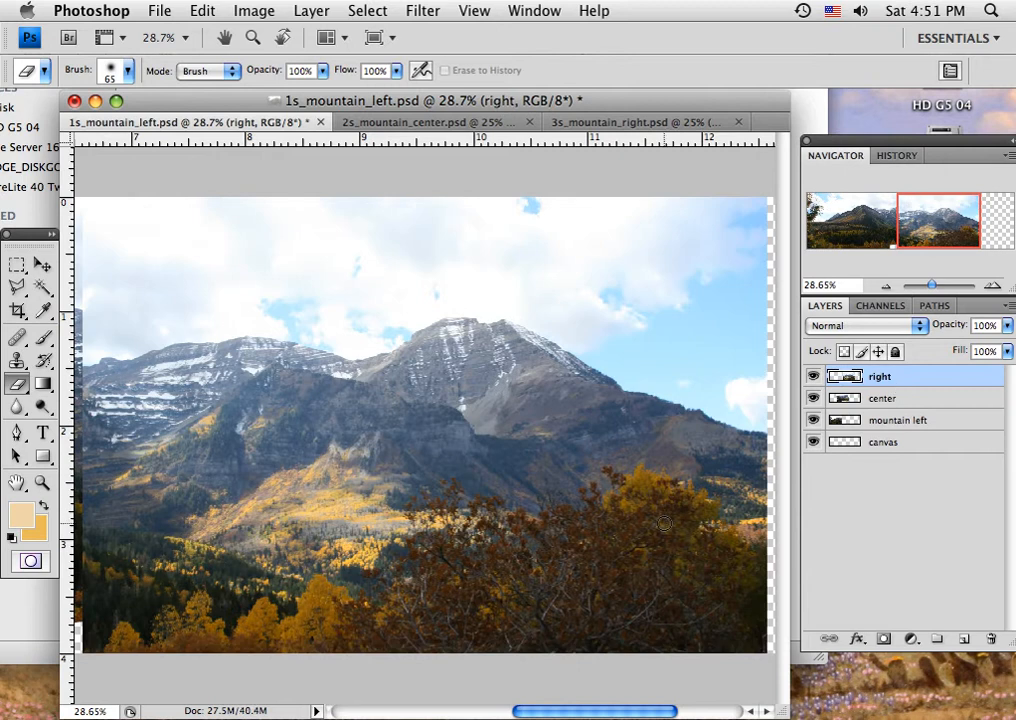
- Move the right photo across the canvas so it sits just beyond the center photo's right edge
key(v)
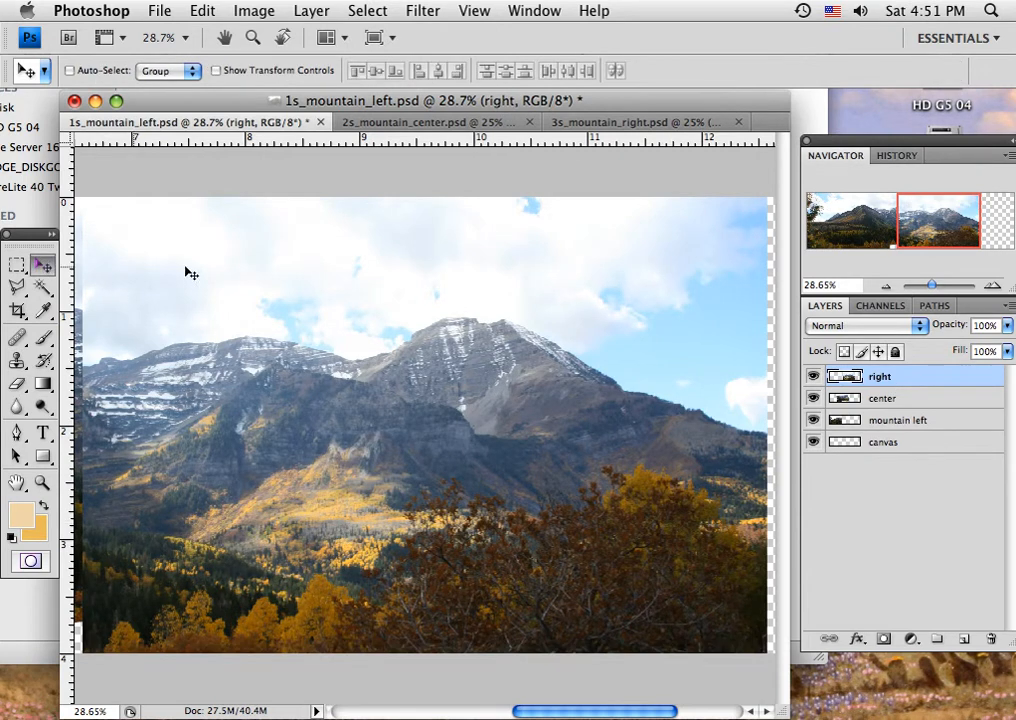
drag(932, 287, 929, 288)
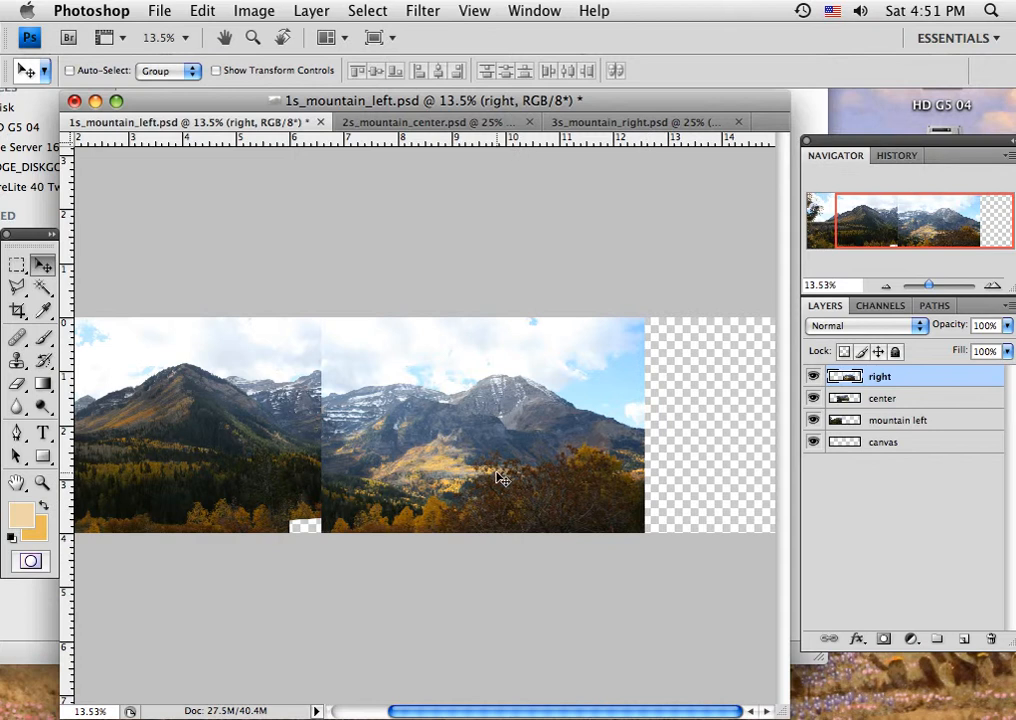
drag(498, 474, 642, 446)
- Place a vertical guide through the ridge notch near the center photo's right edge, at about 8.6 on the ruler
click(41, 484)
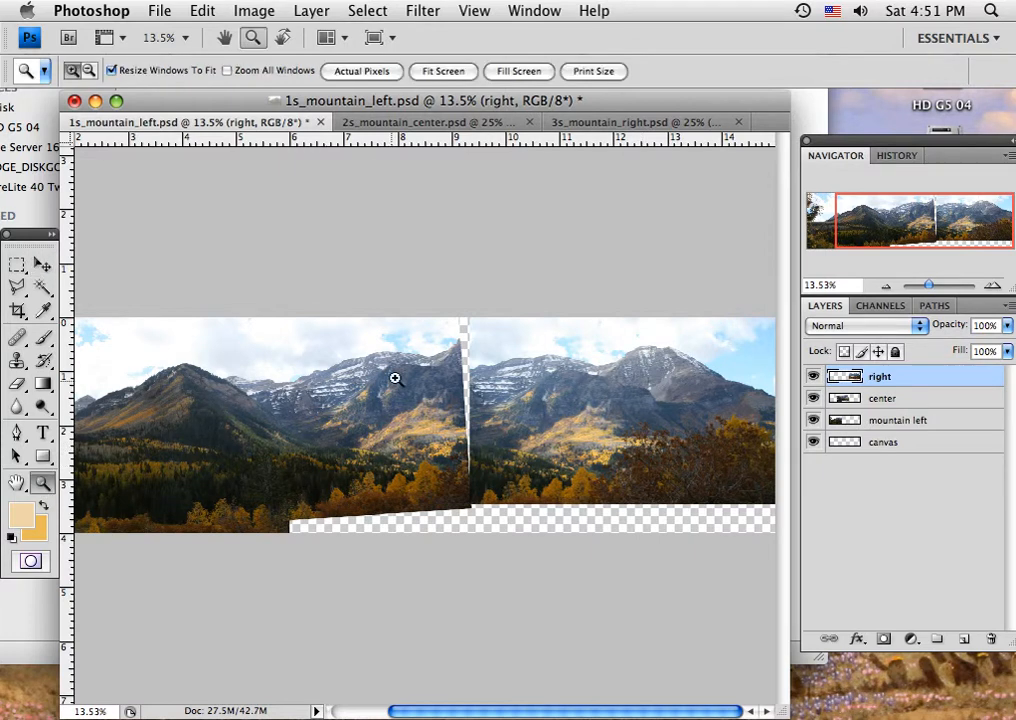
drag(408, 324, 475, 419)
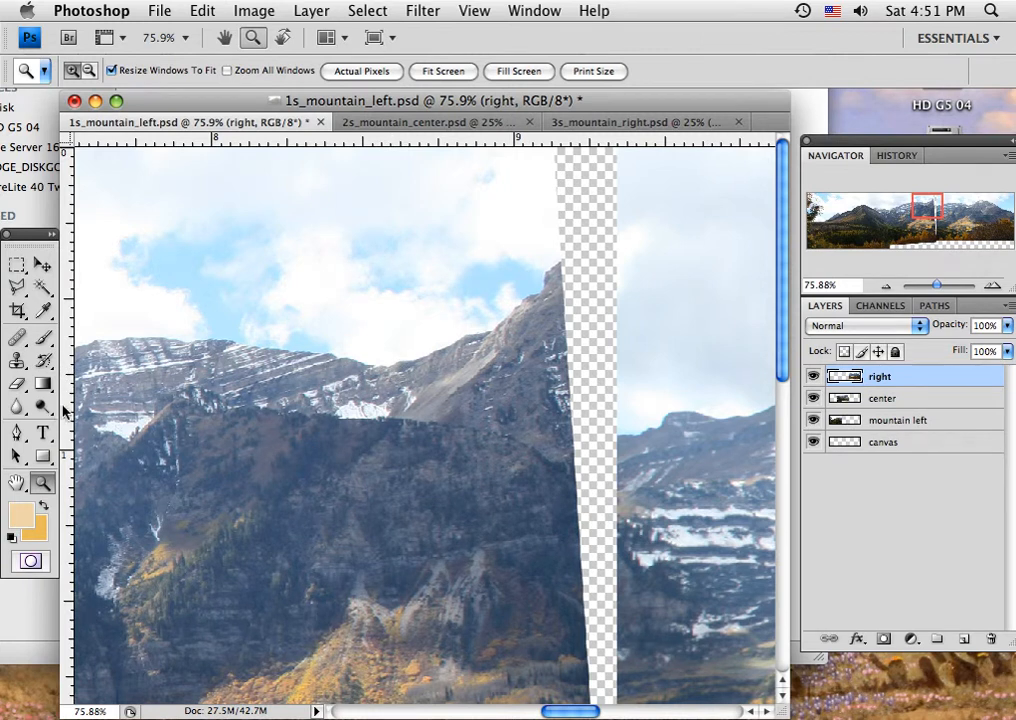
drag(62, 410, 401, 392)
- Turn on Show Transform Controls and move the right photo over the center photo until their matching mountain areas overlap
click(42, 264)
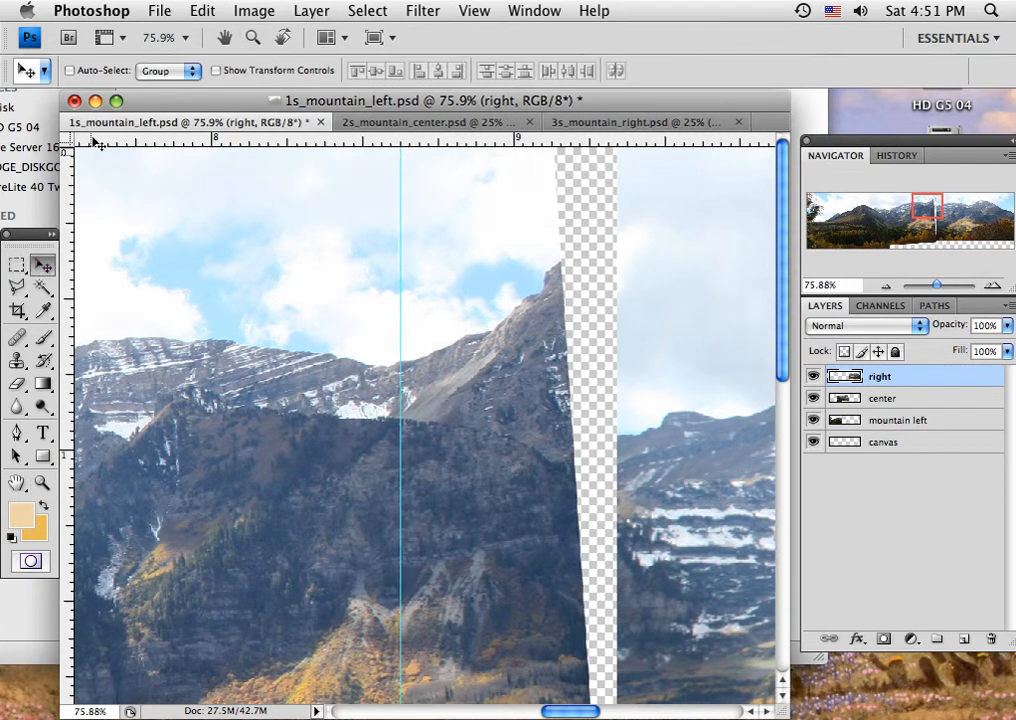
click(217, 71)
drag(678, 424, 522, 427)
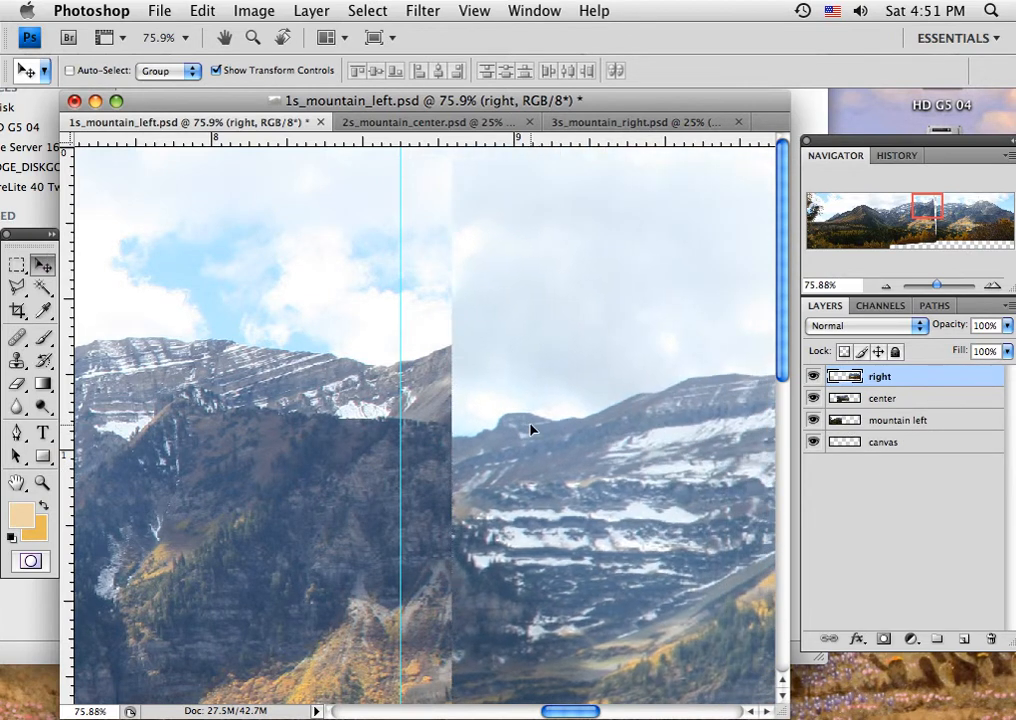
drag(604, 467, 484, 478)
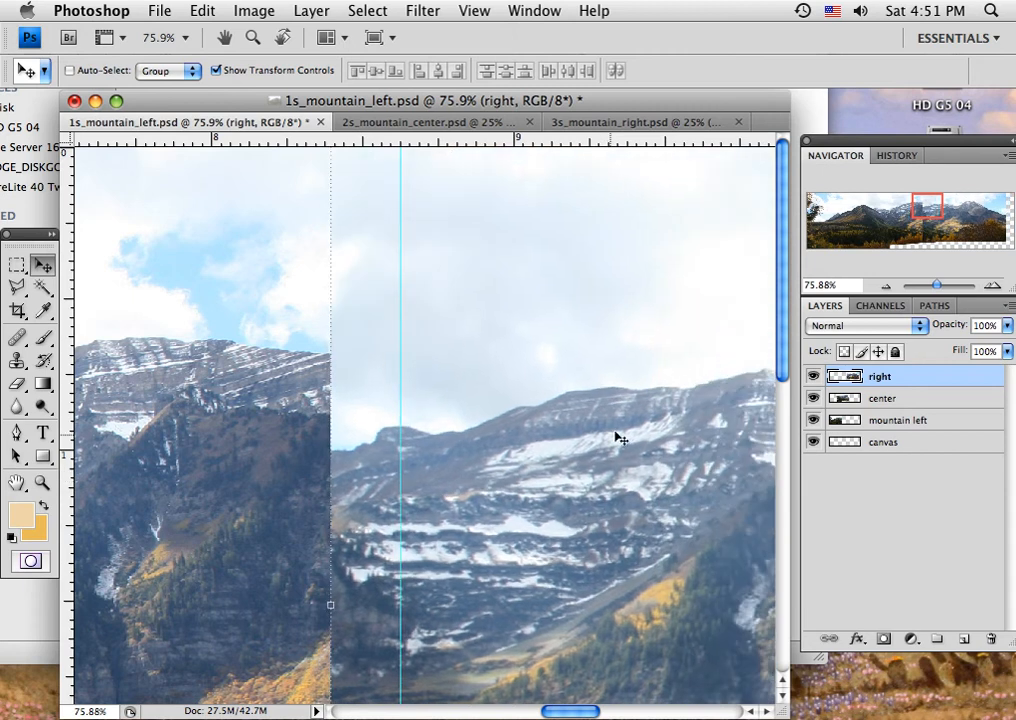
drag(614, 431, 367, 477)
drag(484, 475, 315, 455)
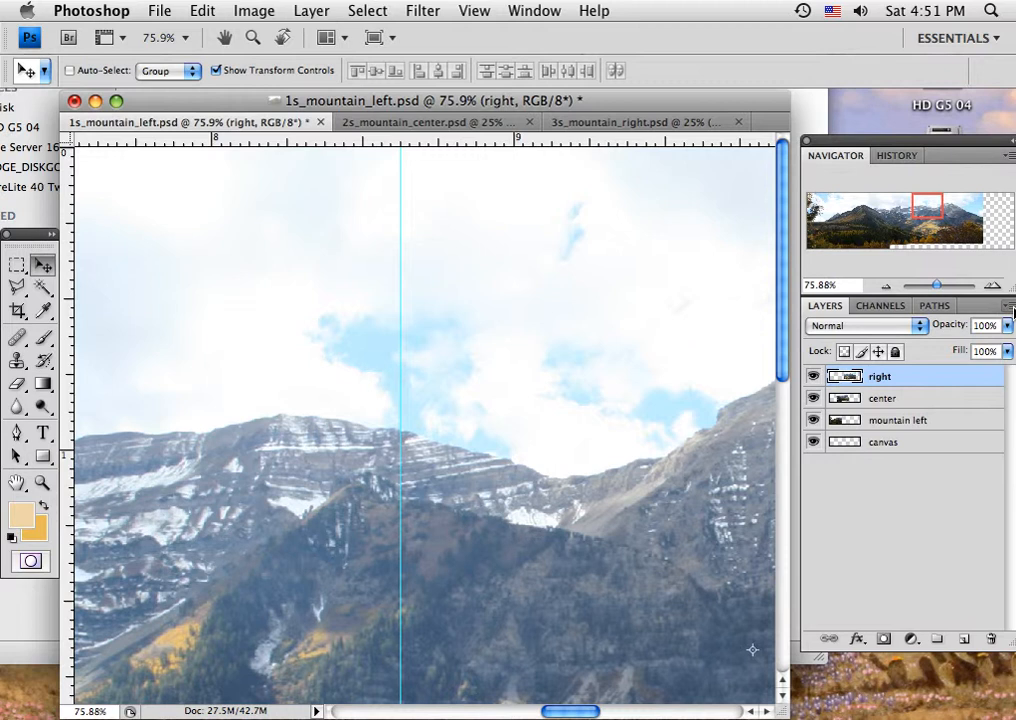
- Lower the right layer's opacity to 70% and align its ridge notch with the center photo's notch at the guide
click(1007, 326)
drag(1001, 347, 970, 346)
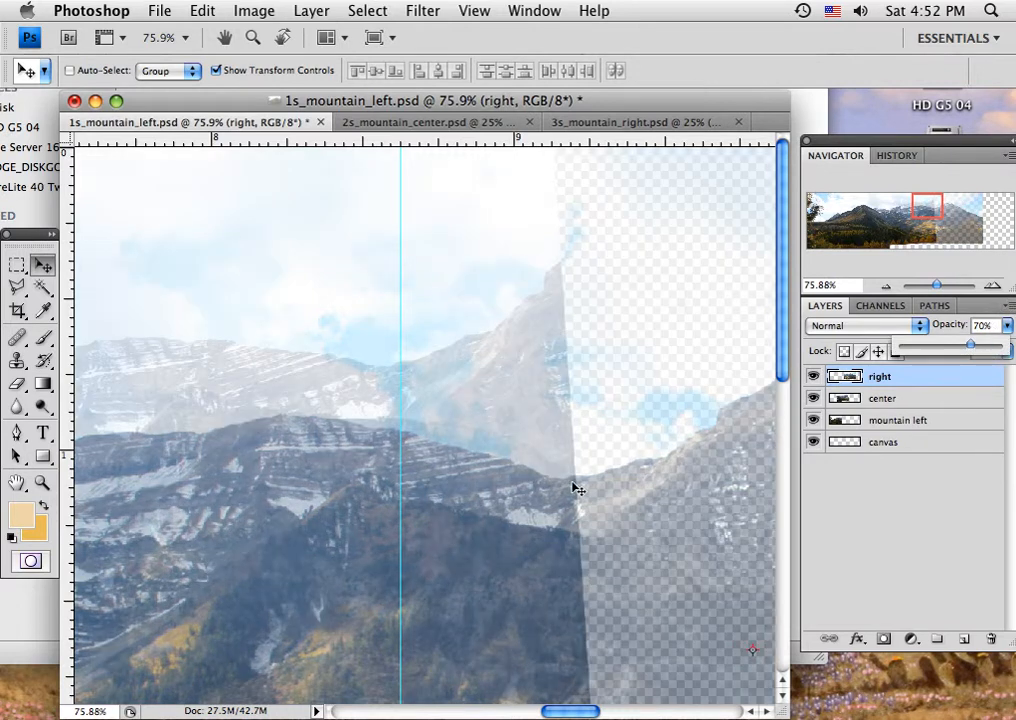
drag(575, 488, 401, 374)
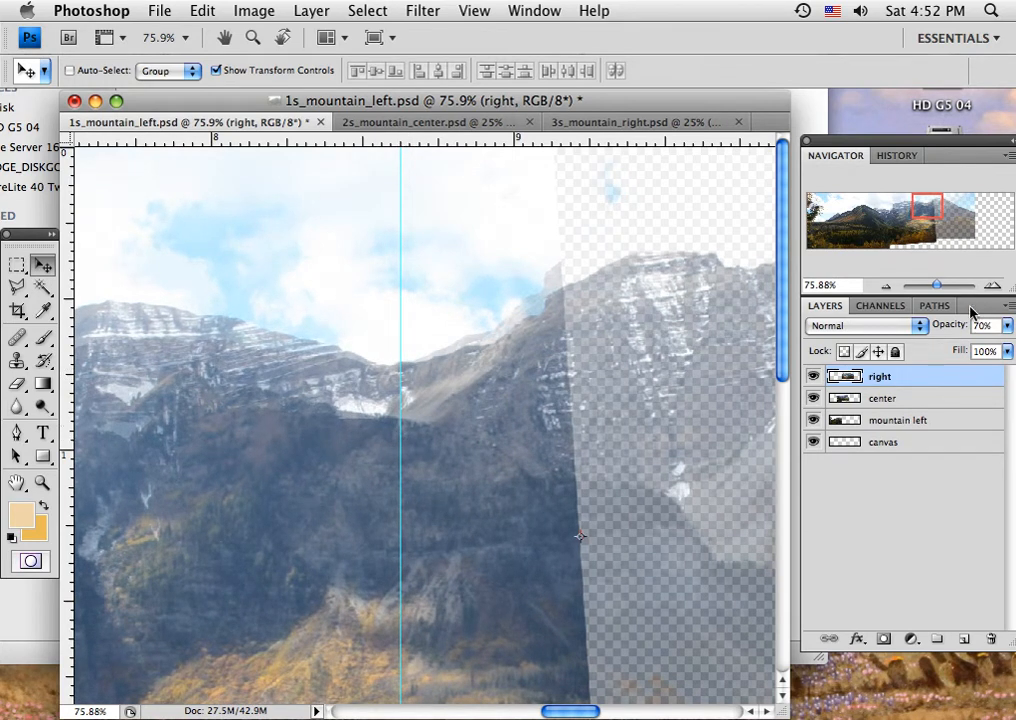
- Move the right layer's transform reference point to the ridge notch on the guide, rotate the layer -7.5° and apply the transform
drag(937, 287, 932, 288)
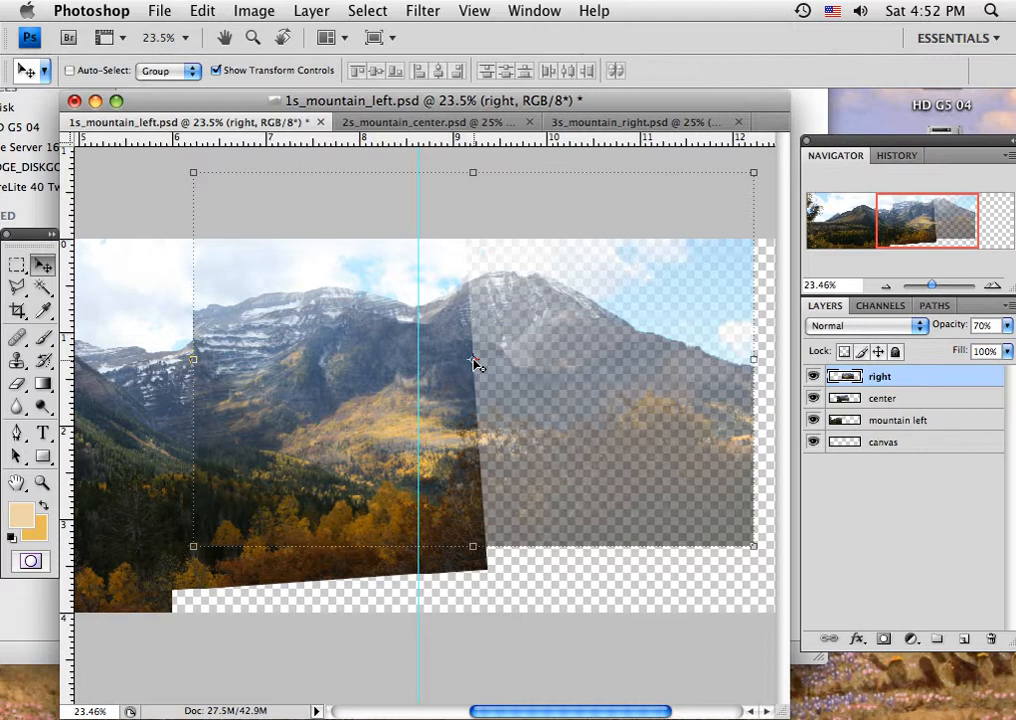
click(476, 364)
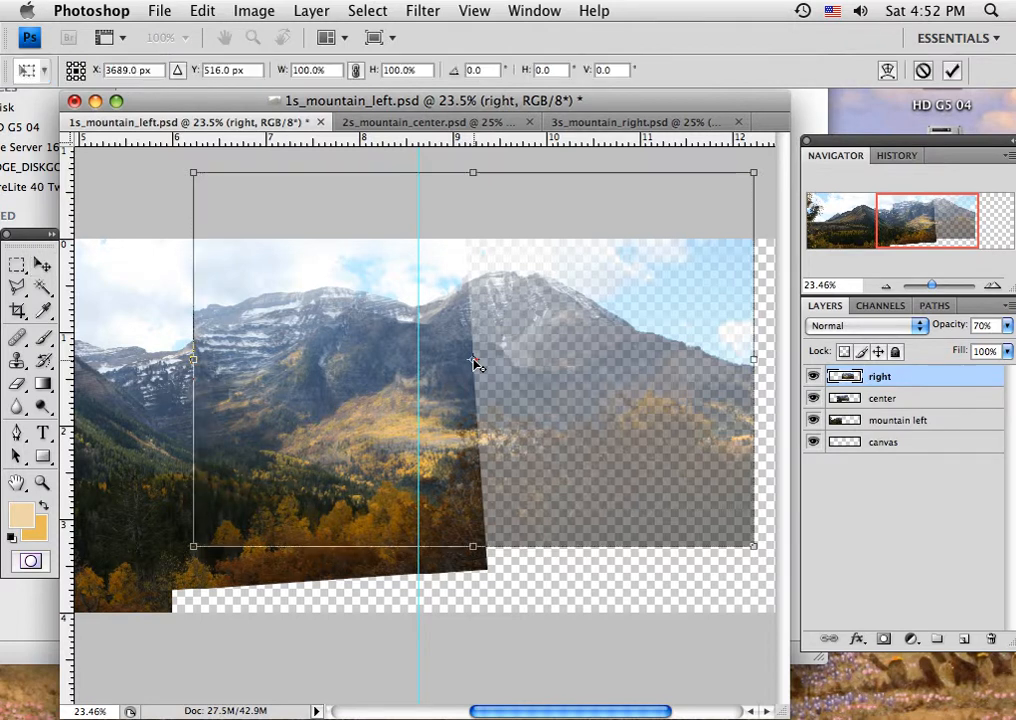
drag(421, 313, 421, 310)
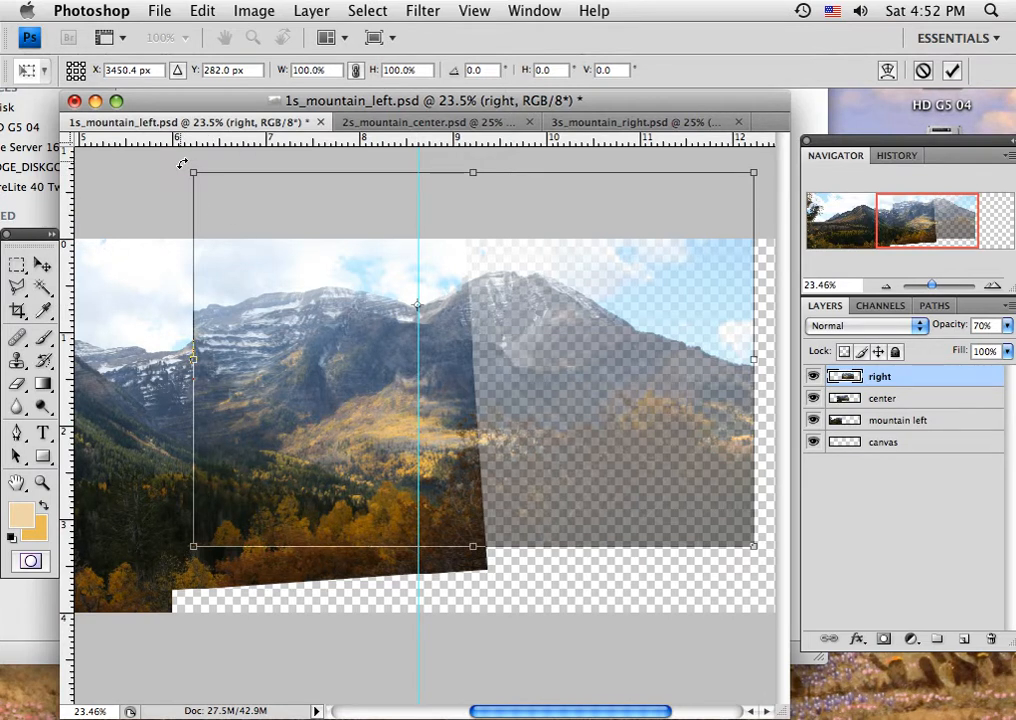
drag(181, 165, 168, 197)
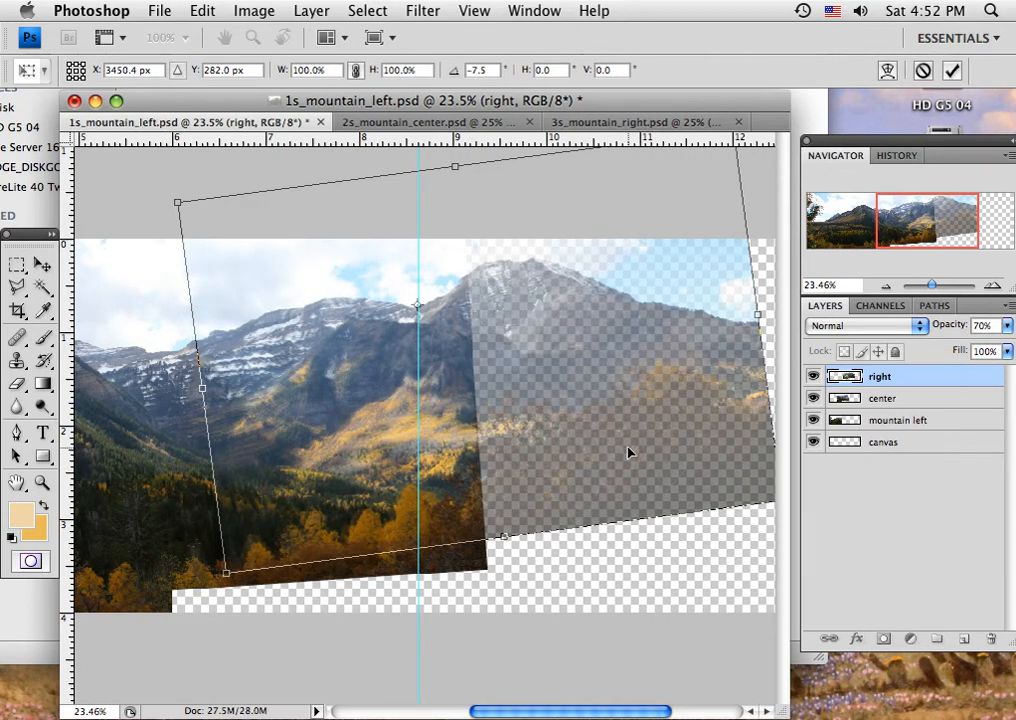
click(42, 264)
click(646, 248)
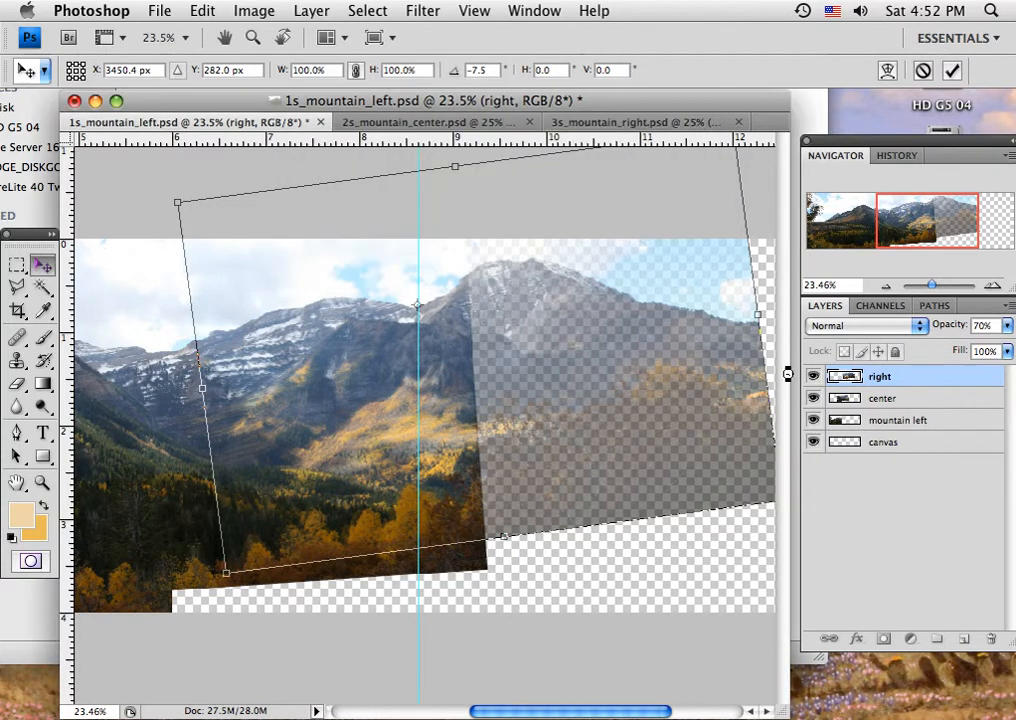
- Restore the right layer's opacity to 100% and hide the center layer
click(1008, 326)
drag(972, 347, 1012, 347)
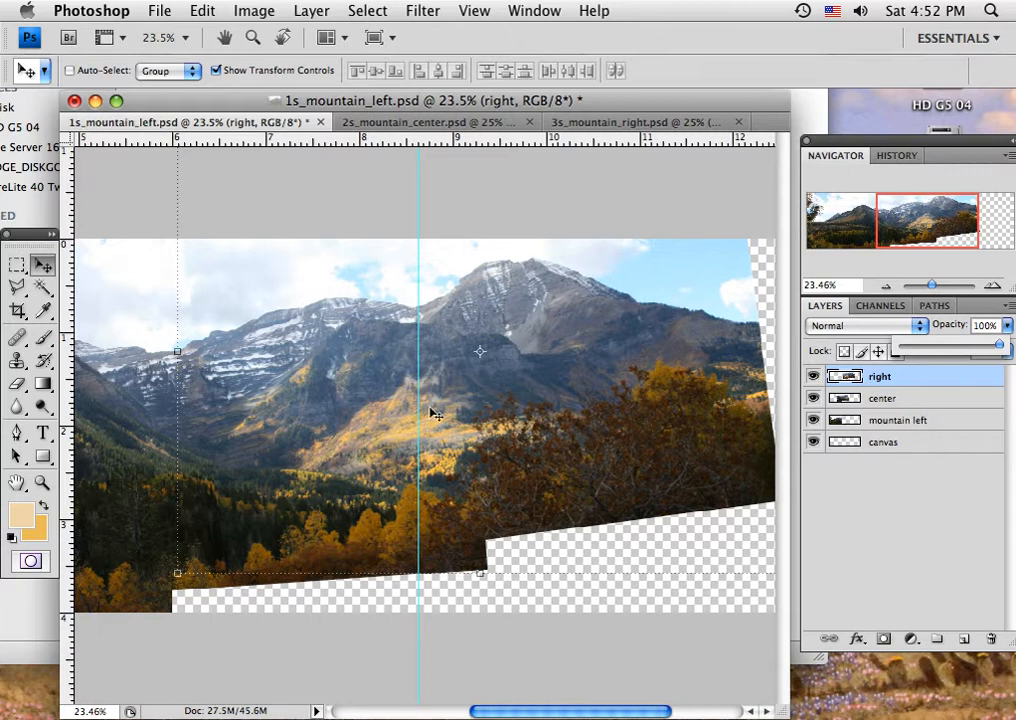
click(813, 400)
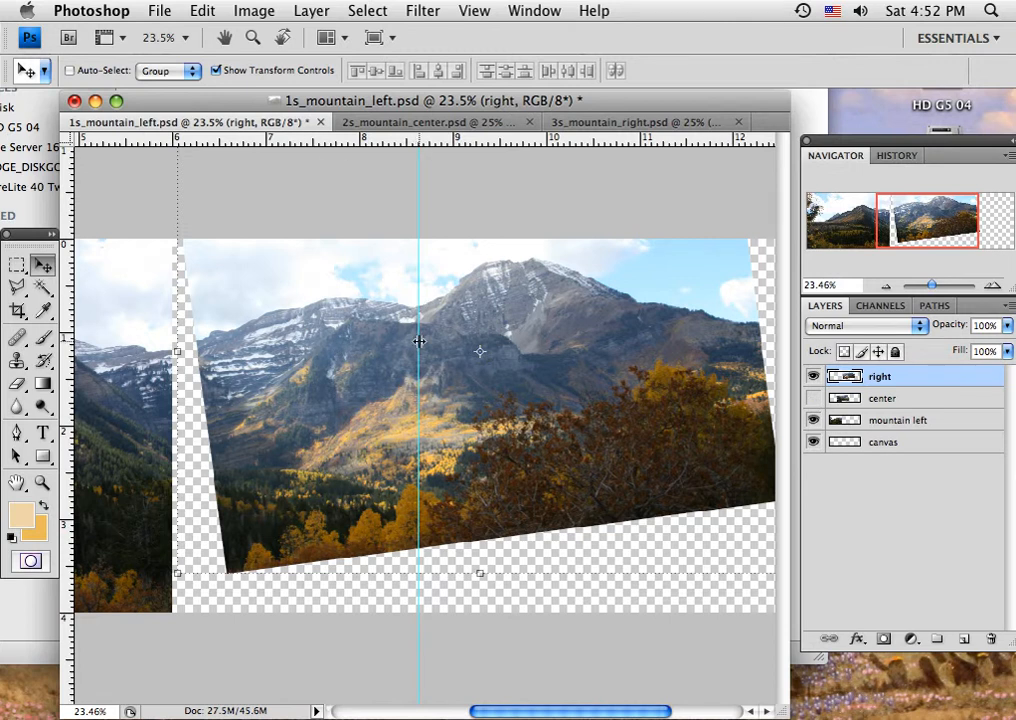
- Select the right photo's overlapping left portion with the Polygonal Lasso, following an irregular line from sky to trees just left of the guide
click(17, 288)
click(265, 202)
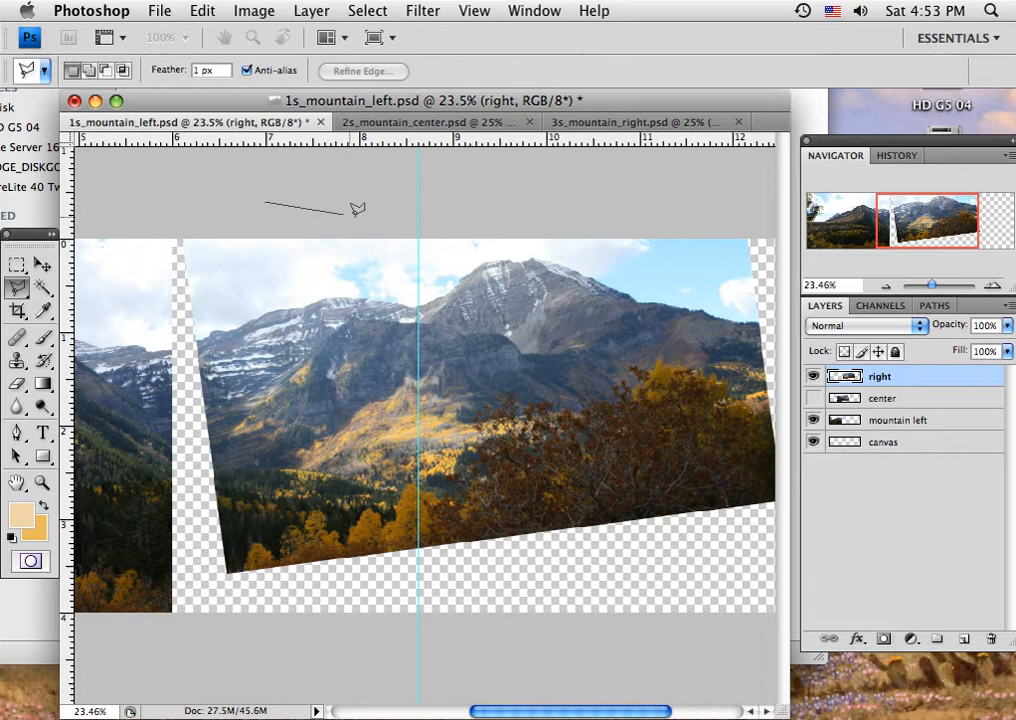
click(386, 222)
click(387, 268)
click(395, 303)
click(384, 416)
click(394, 446)
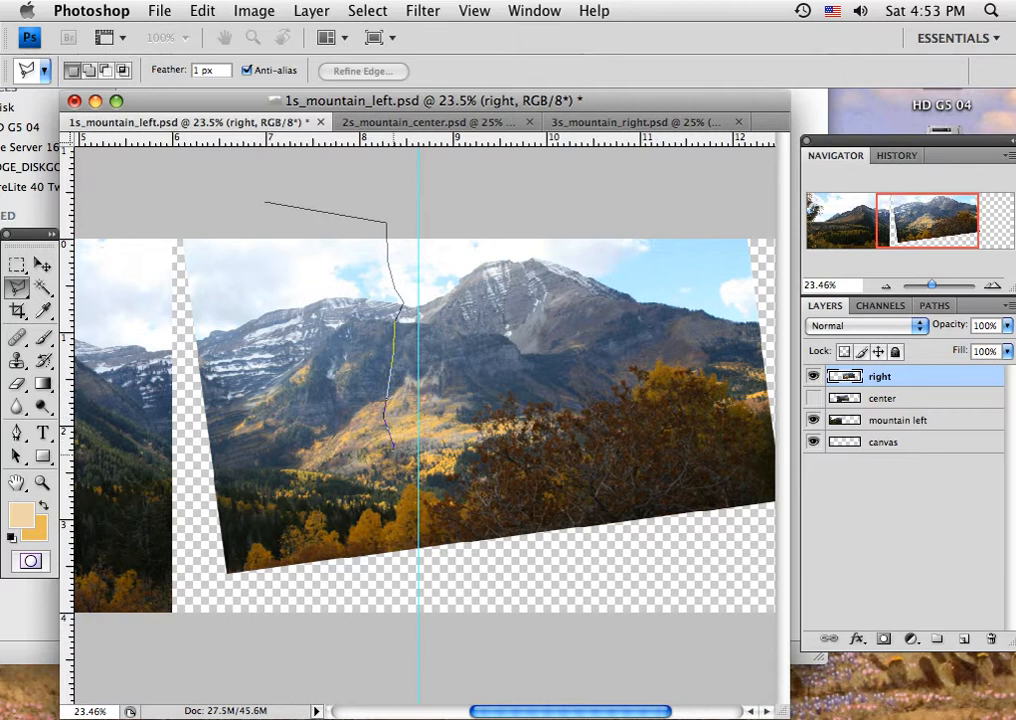
click(391, 498)
click(388, 574)
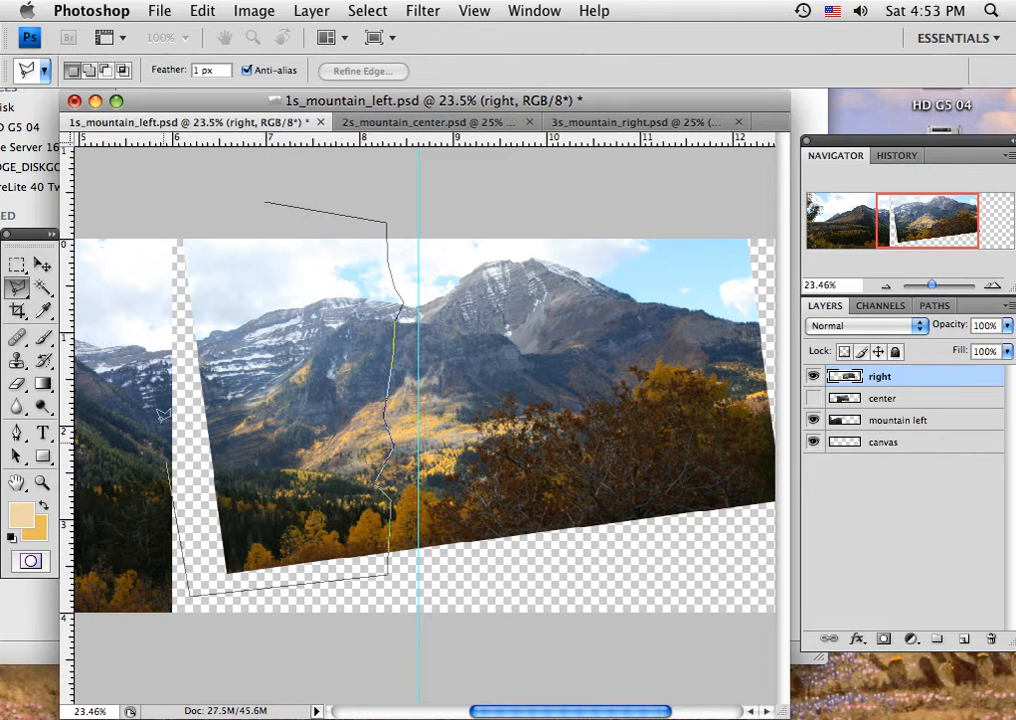
click(190, 594)
click(145, 202)
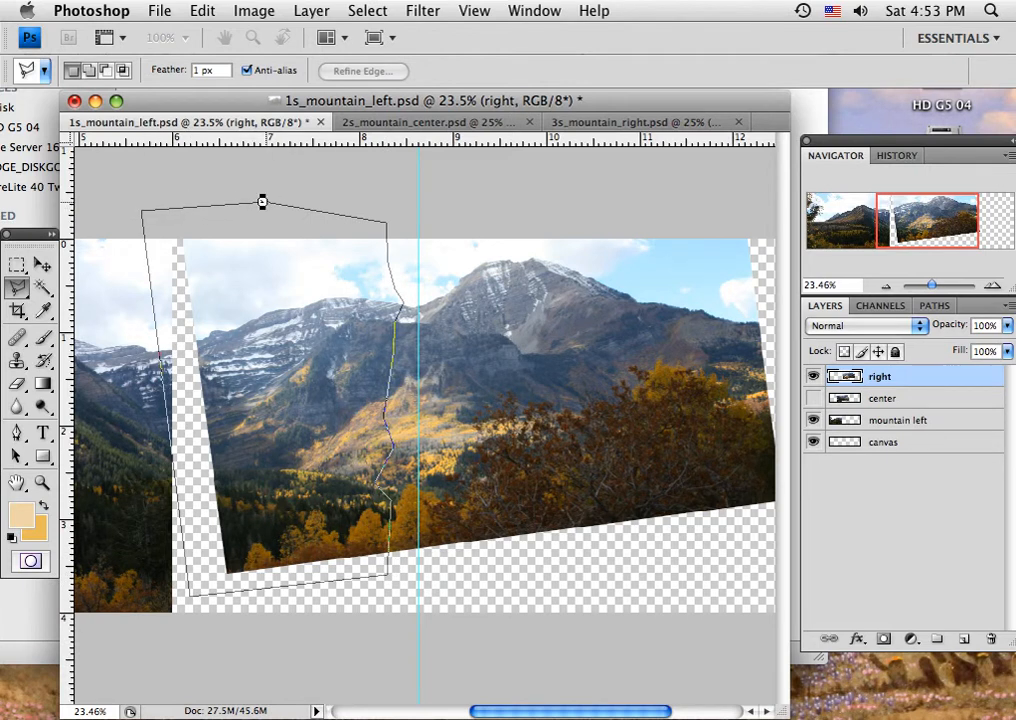
click(264, 201)
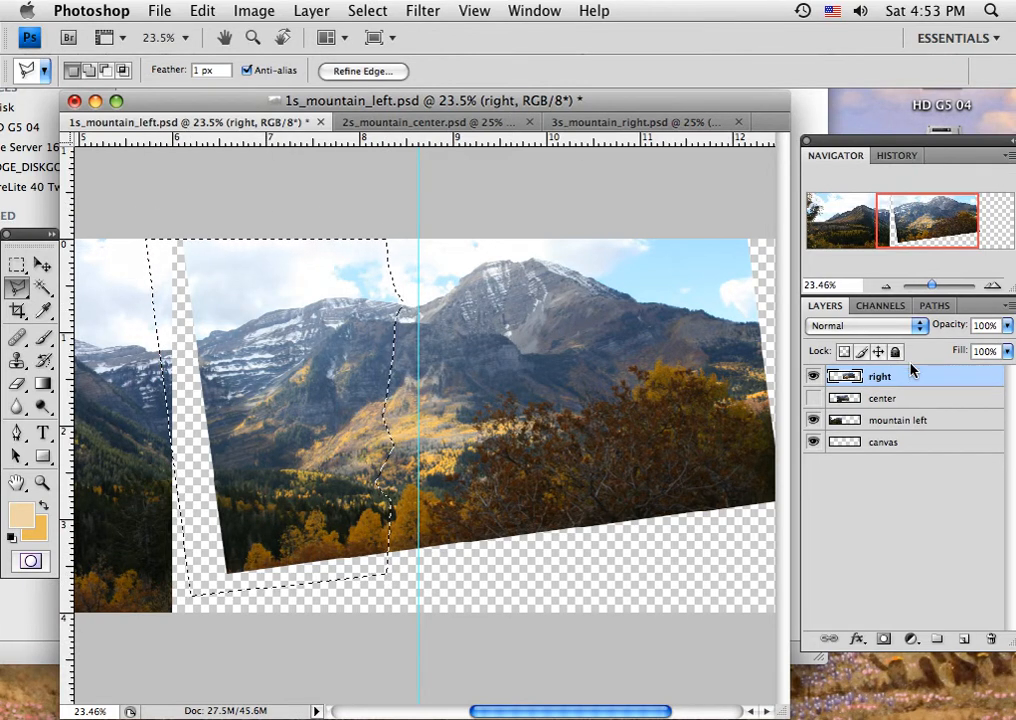
- Delete the selected overlapping portion of the right photo, clear the selection and show the center layer again
key(Delete)
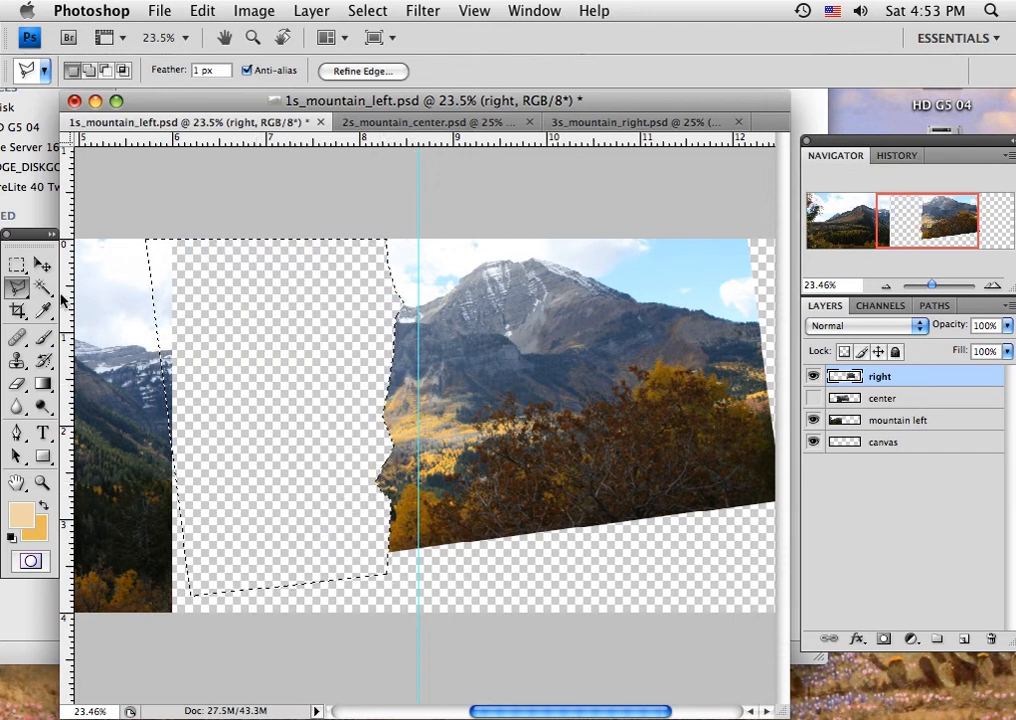
key(super+d)
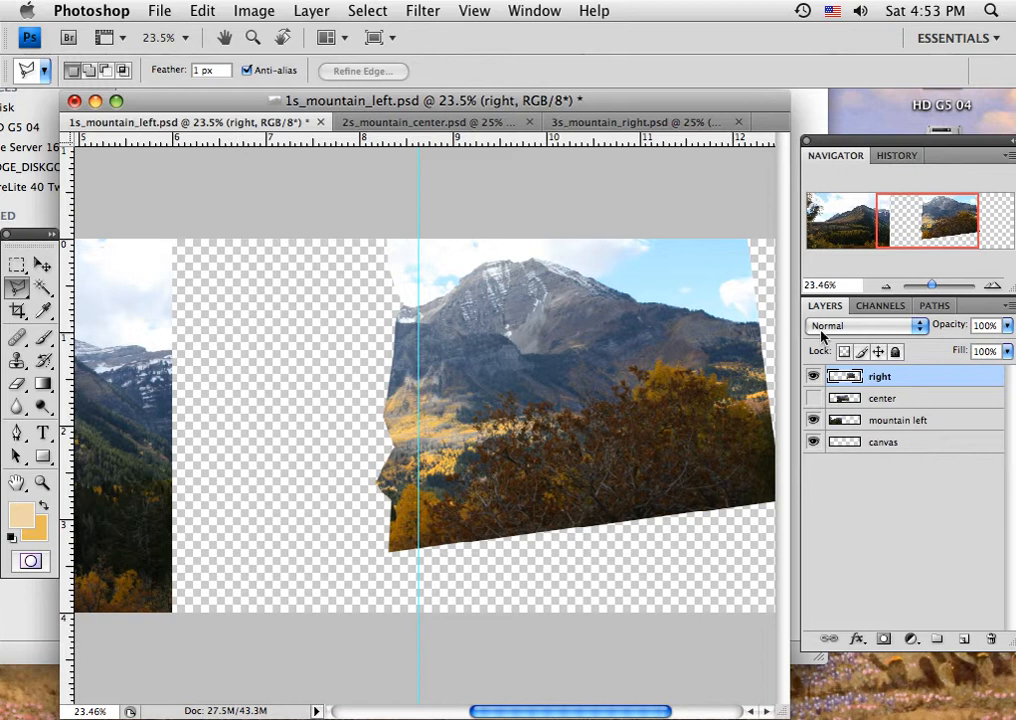
click(813, 399)
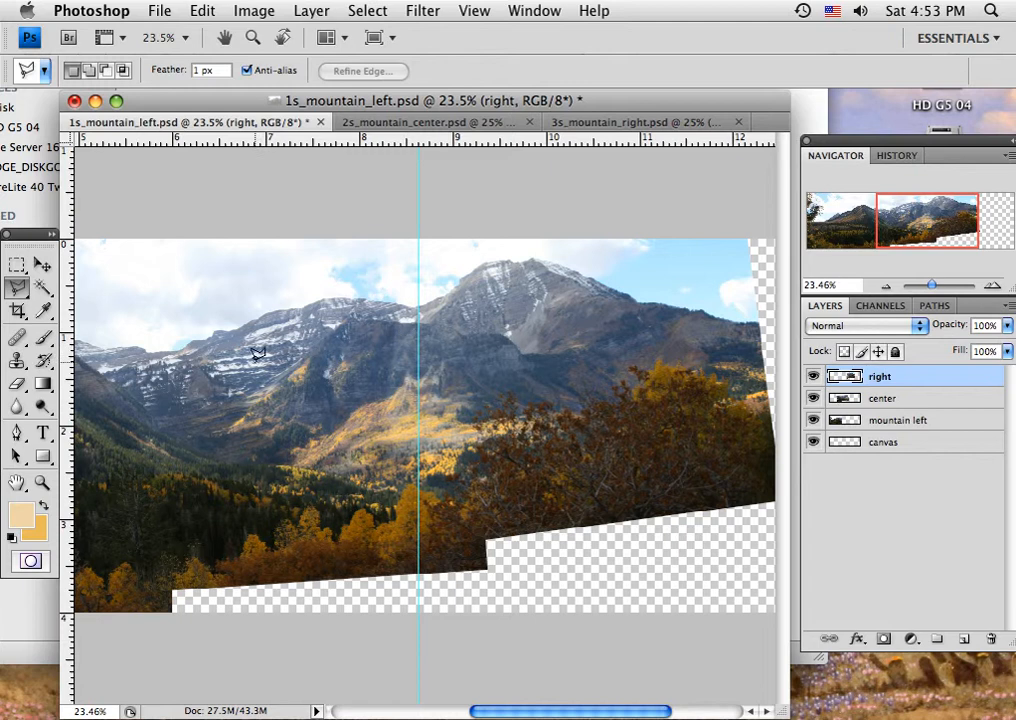
- Soften the right photo's jagged left edge with a soft 65 px Eraser from mountain to trees, toggling the center layer to check
click(18, 382)
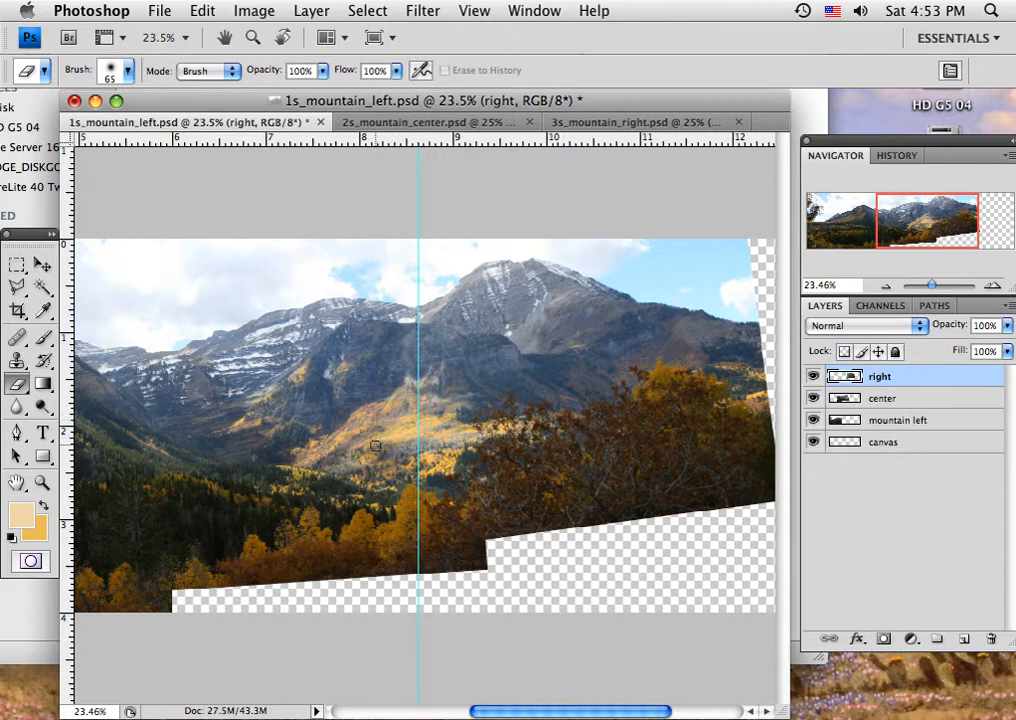
click(814, 399)
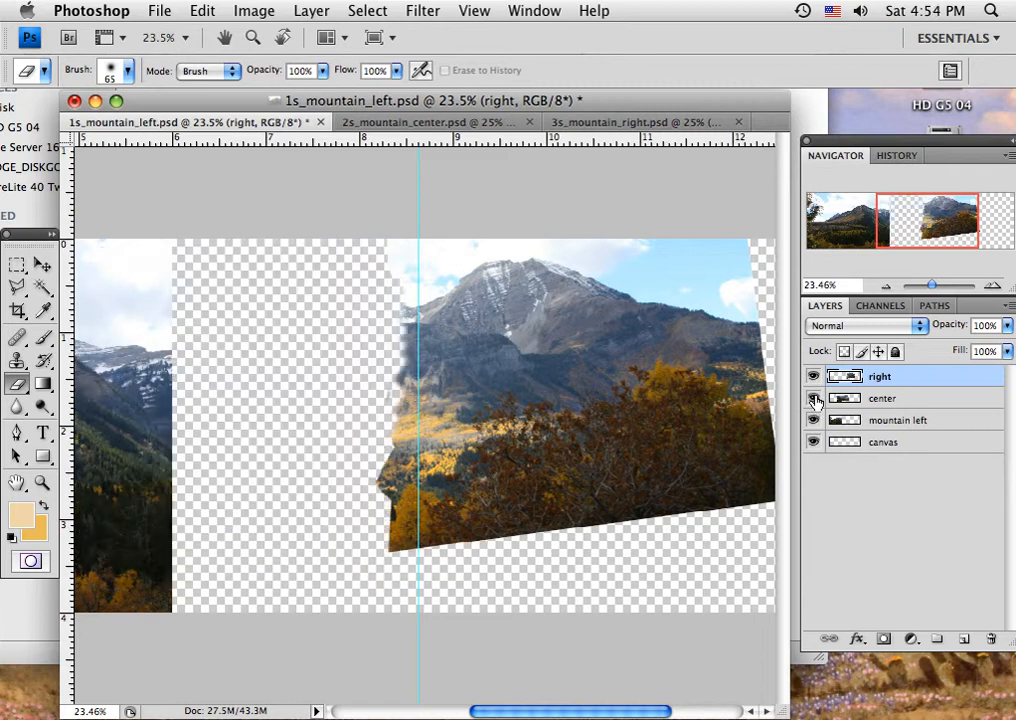
click(814, 399)
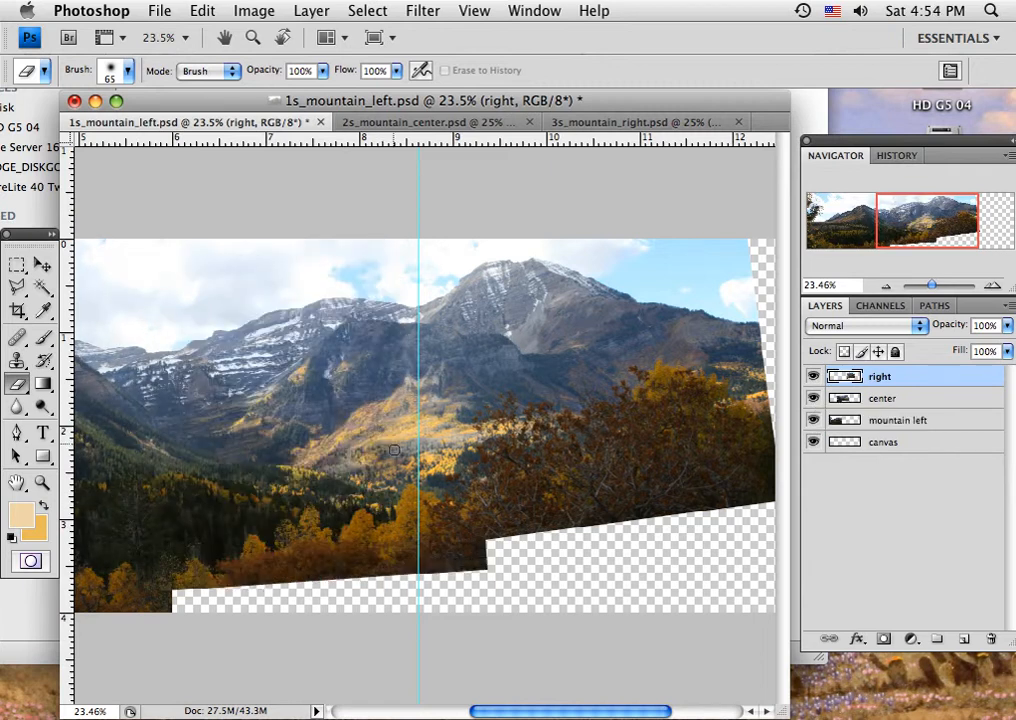
click(812, 399)
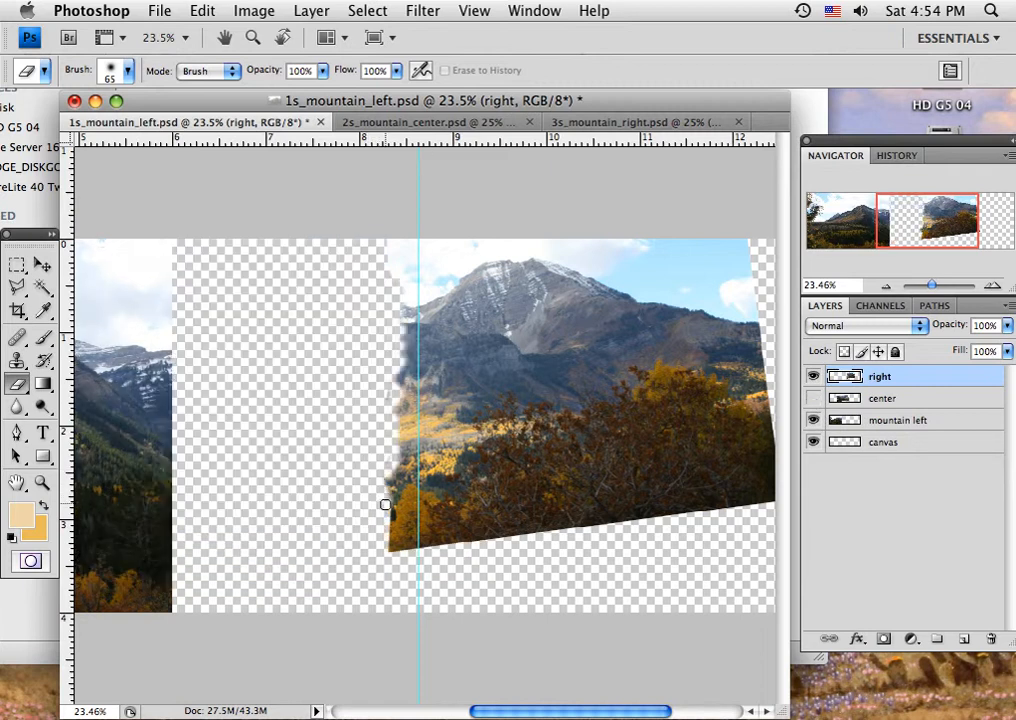
mouse_move(385, 518)
mouse_down()
mouse_move(392, 550)
mouse_move(385, 544)
mouse_up()
click(813, 400)
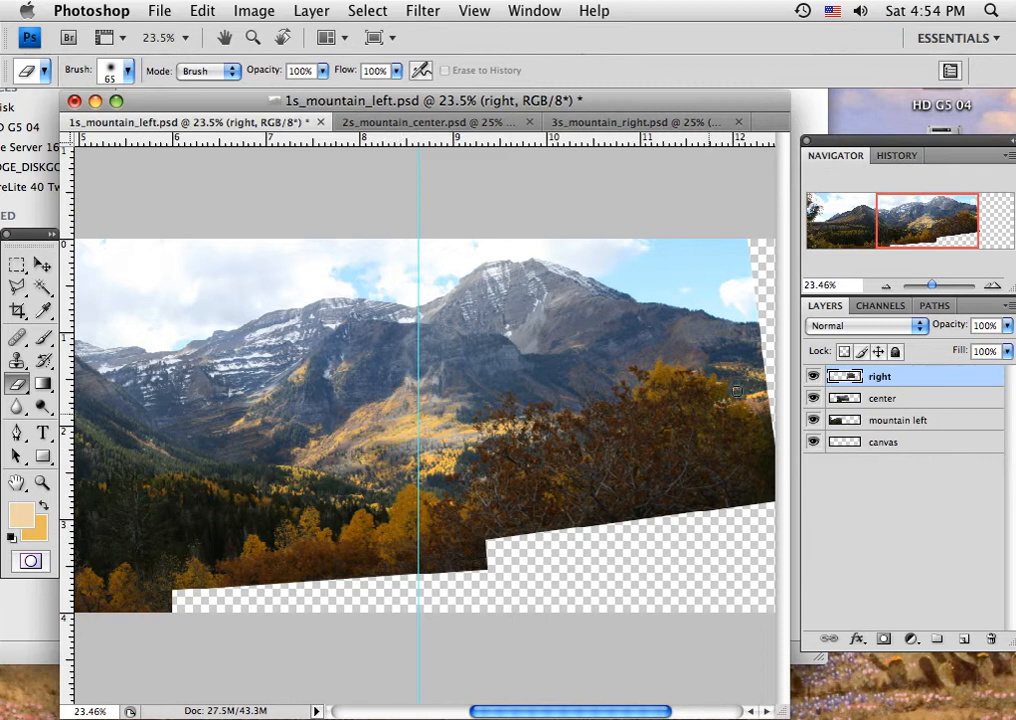
- Crop the image at full height from its left edge to where the right photo's top edge ends, removing the empty canvas beyond
mouse_move(932, 285)
mouse_down()
mouse_move(941, 285)
mouse_move(927, 290)
mouse_up()
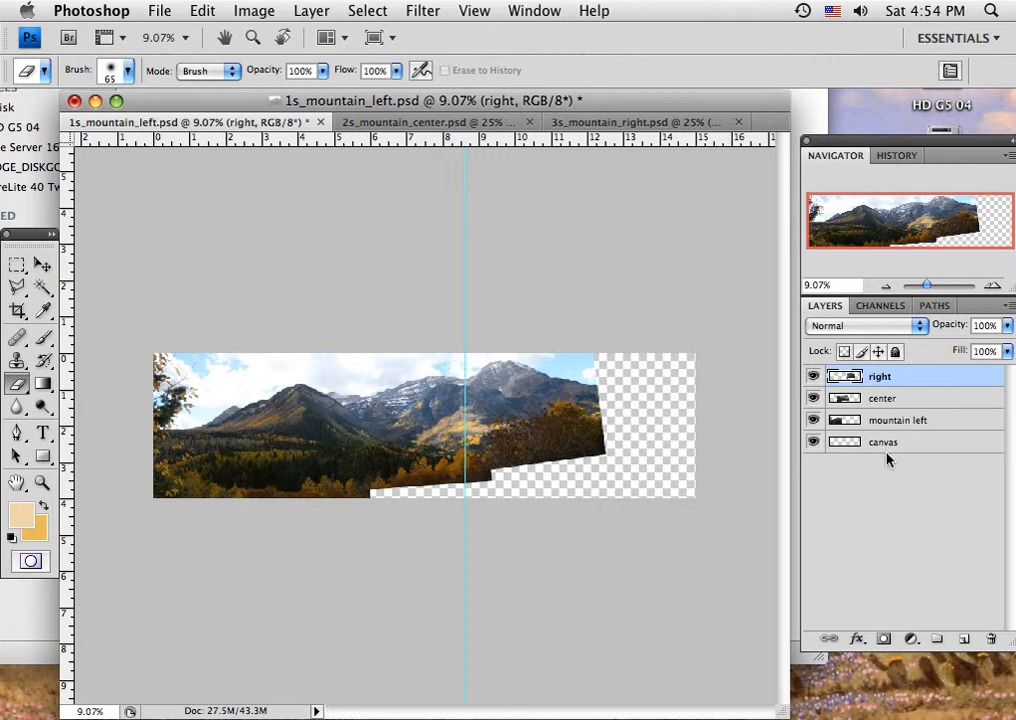
click(919, 445)
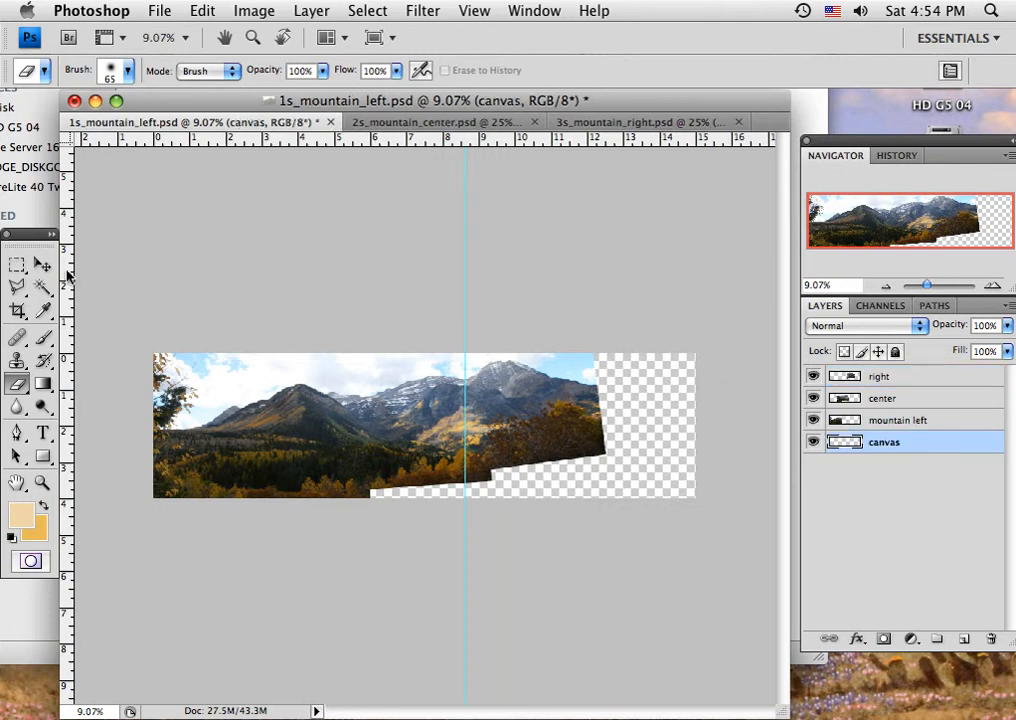
click(16, 264)
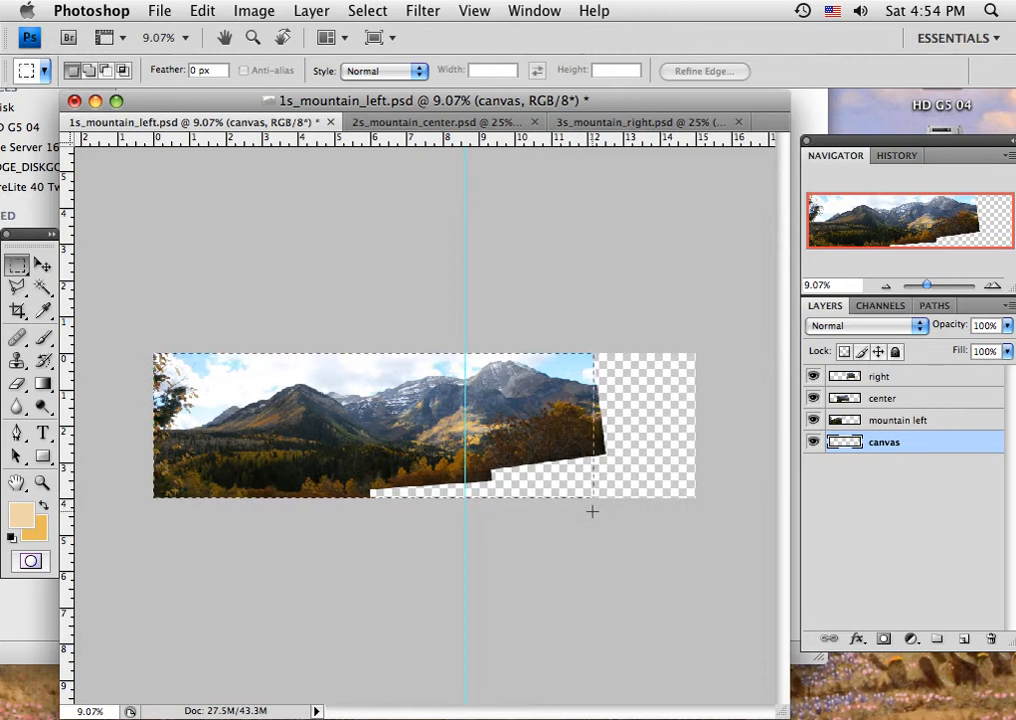
drag(592, 511, 593, 510)
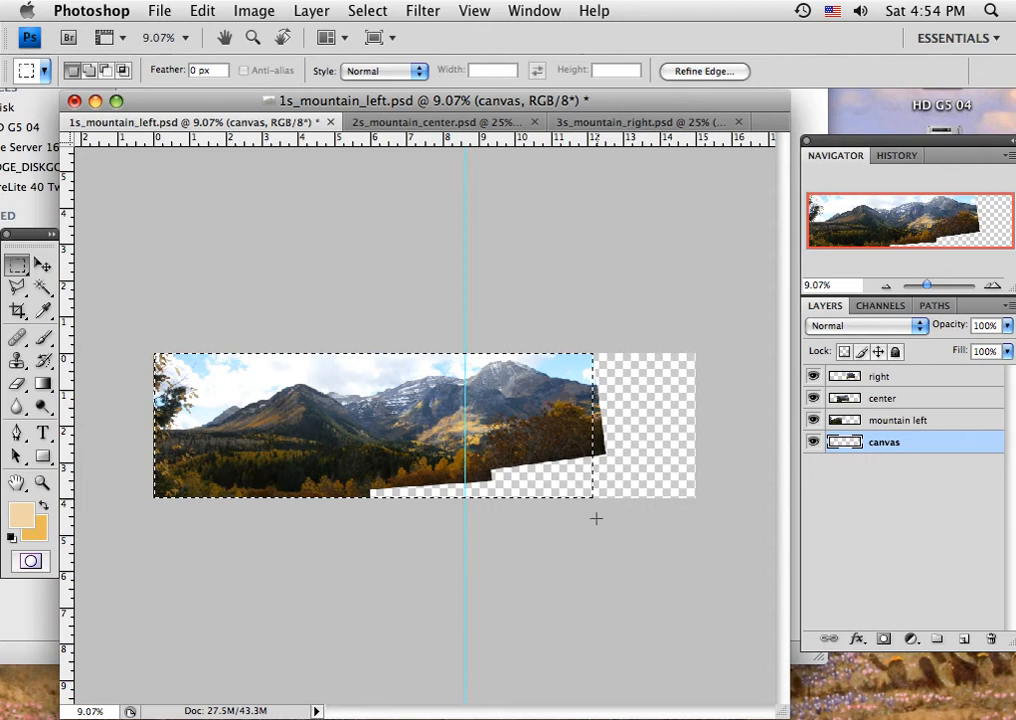
click(245, 11)
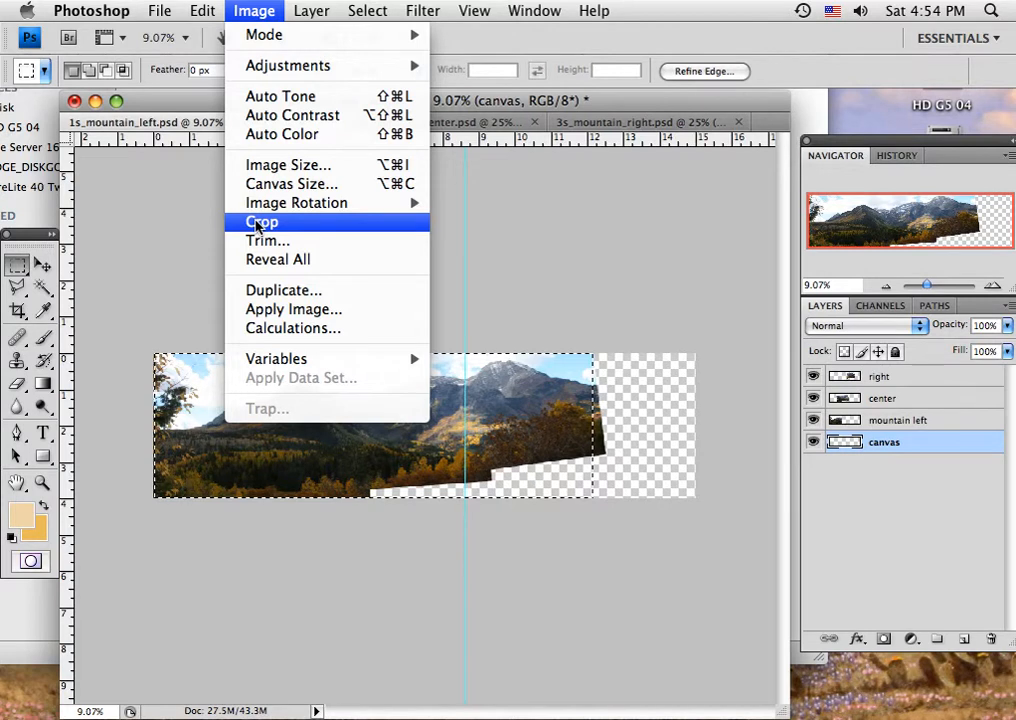
click(257, 223)
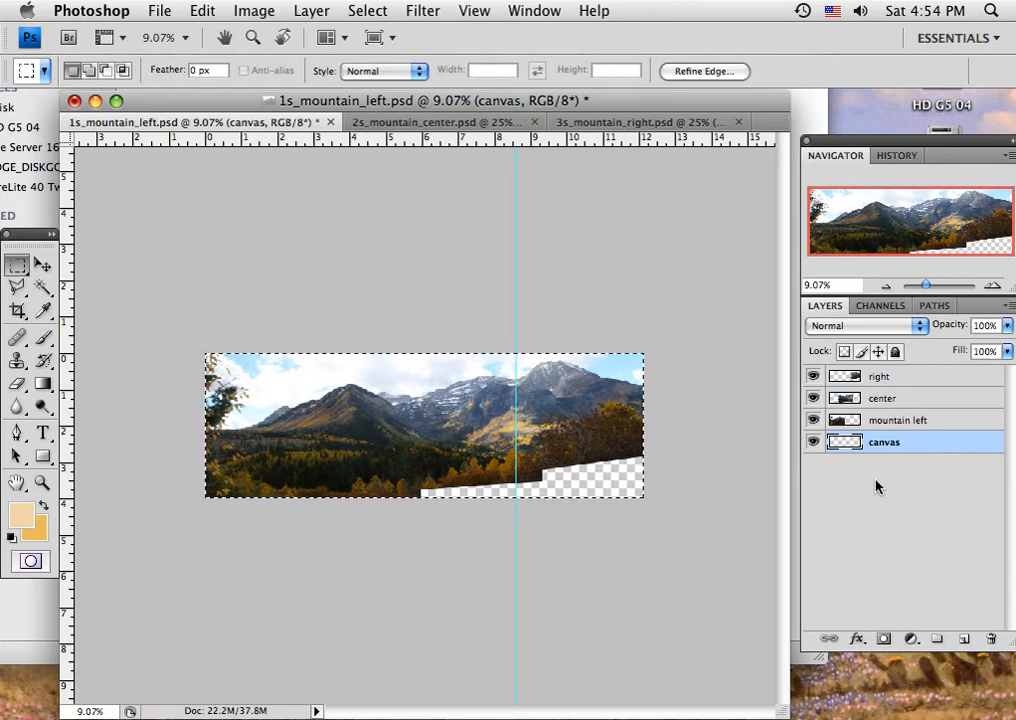
- Clear the selection and remove the vertical guide from the image
click(431, 521)
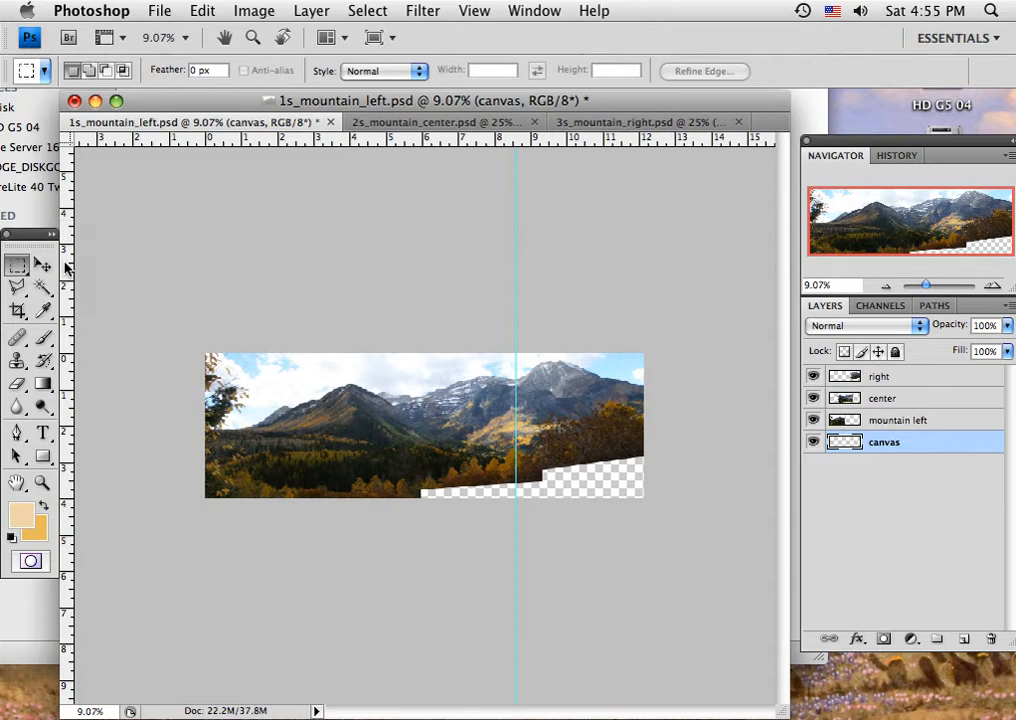
click(43, 265)
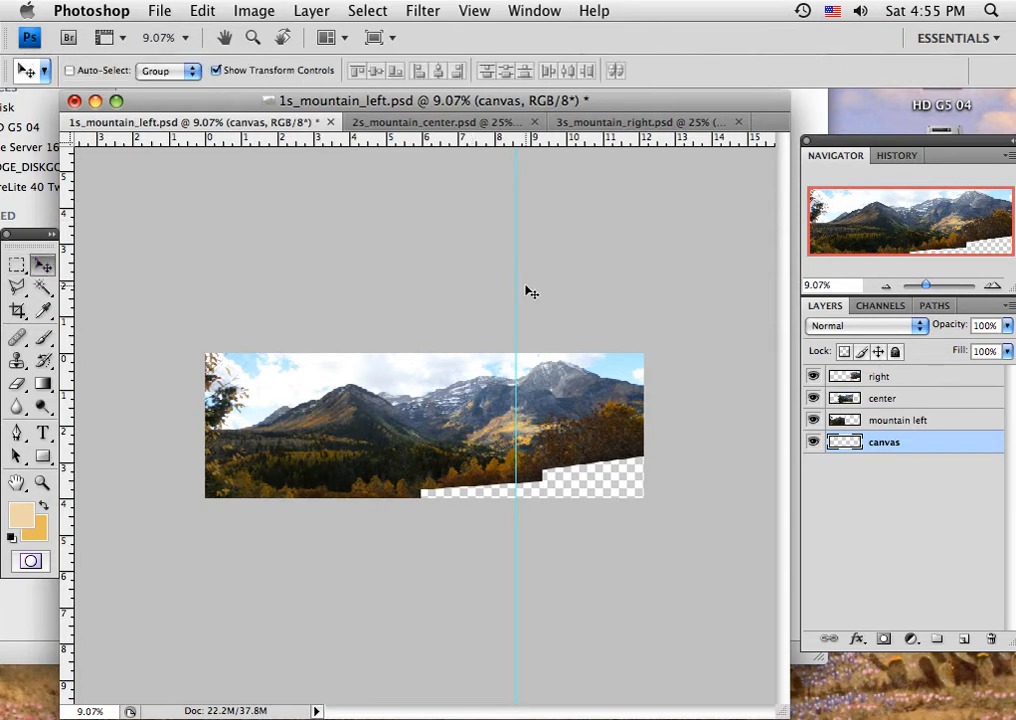
drag(514, 287, 63, 284)
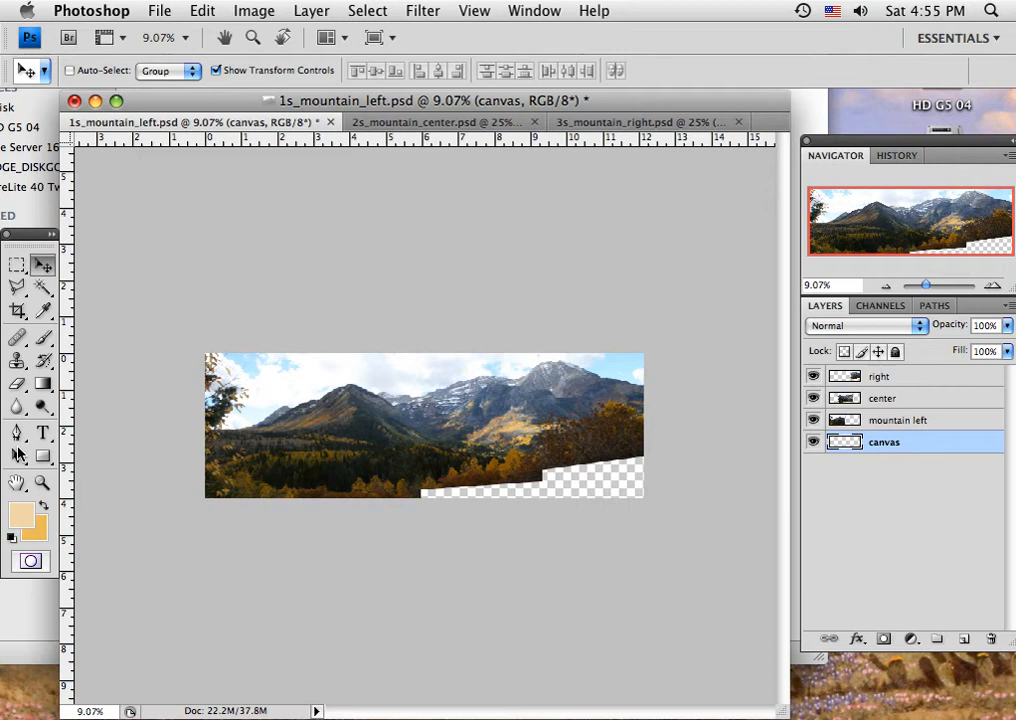
- Set up the Clone Stamp with a soft 65 px brush and try sampling the yellow trees beside the blank strip
click(42, 483)
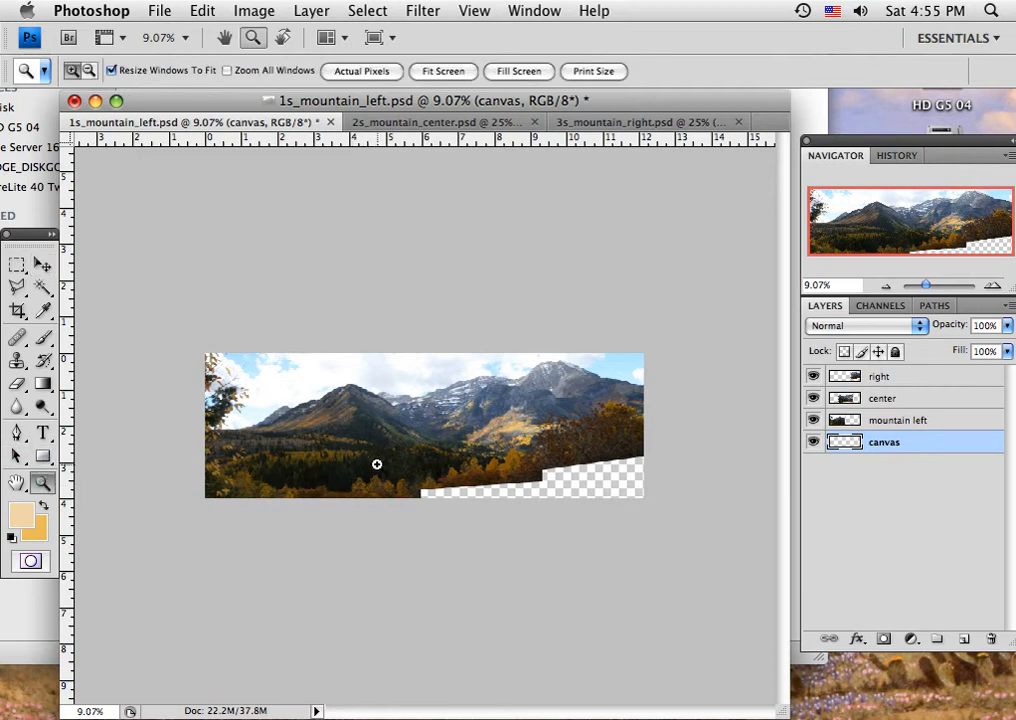
drag(370, 442, 559, 554)
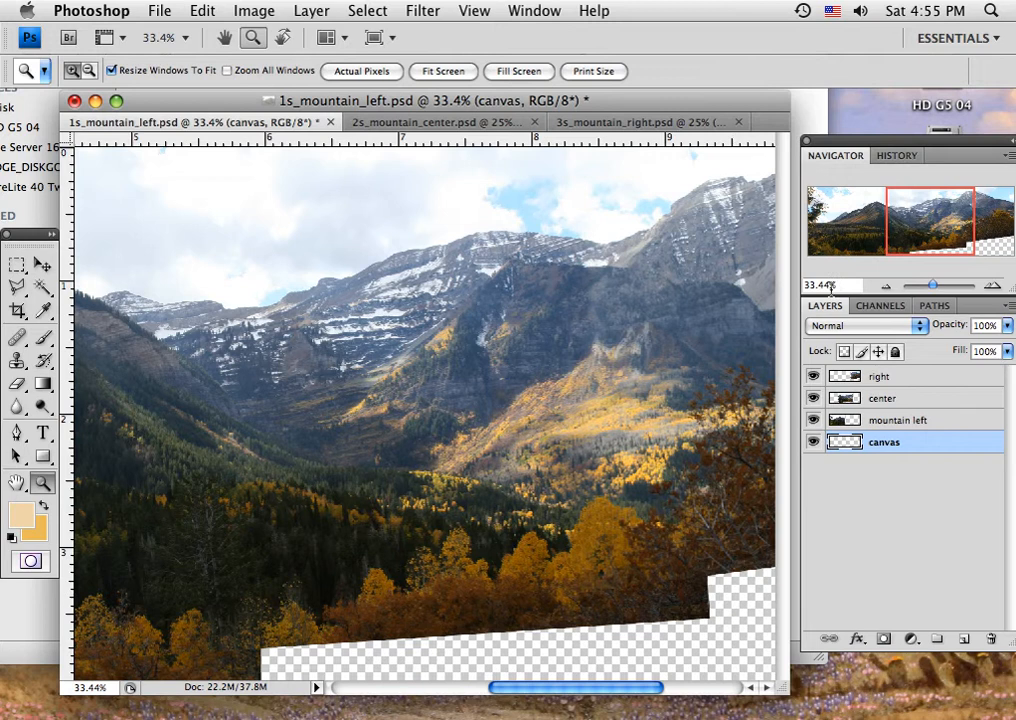
drag(936, 248, 940, 255)
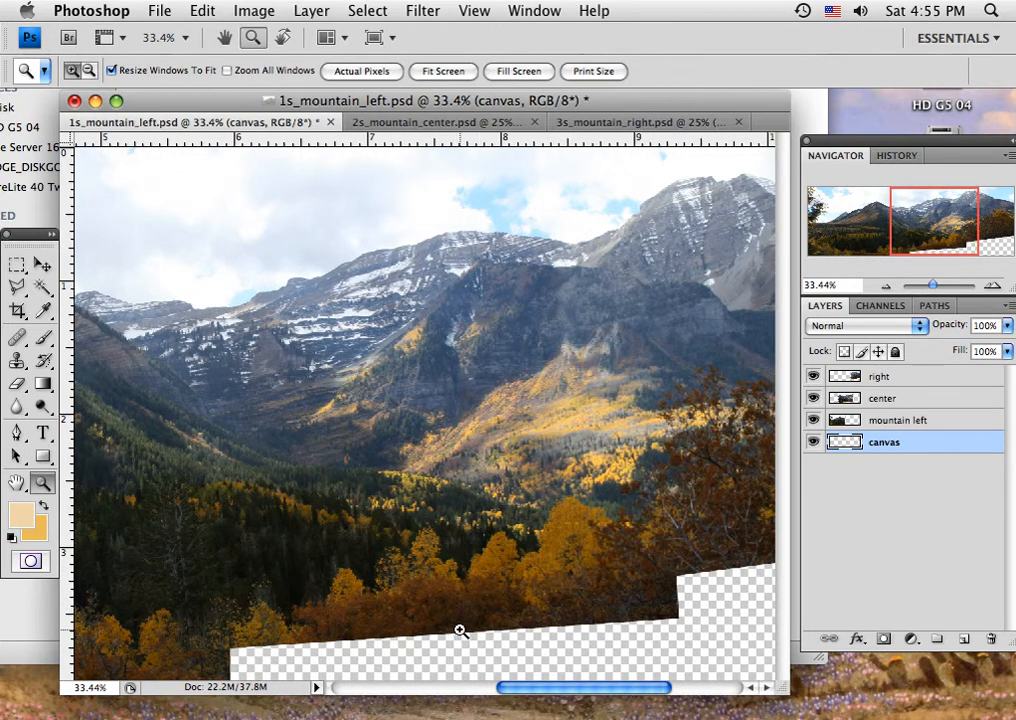
click(18, 362)
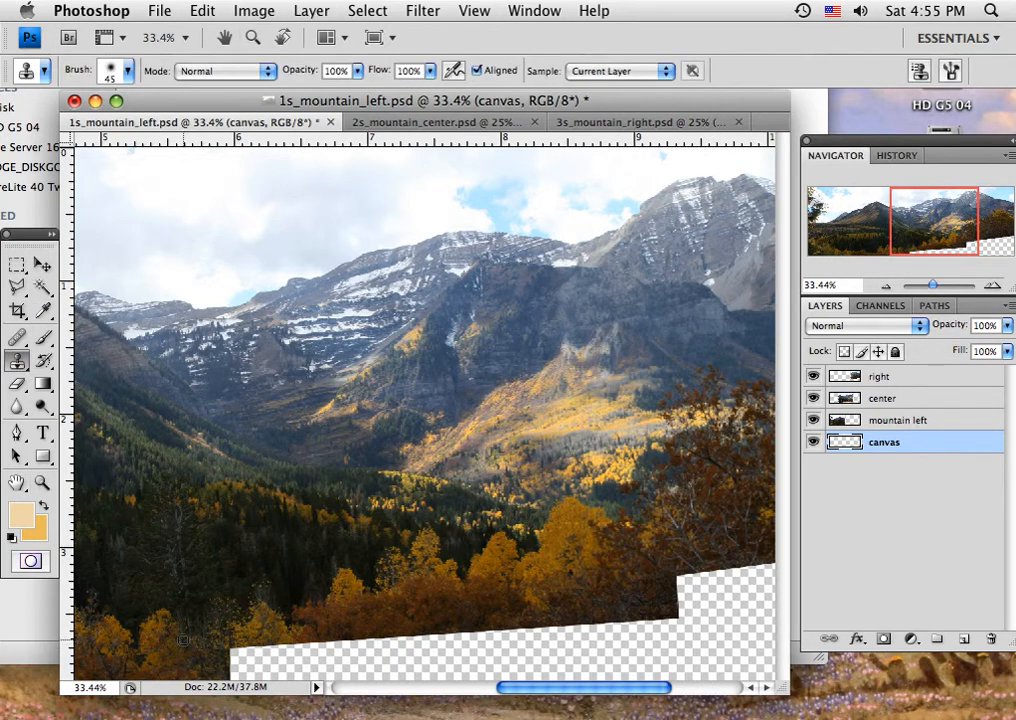
click(114, 78)
click(98, 292)
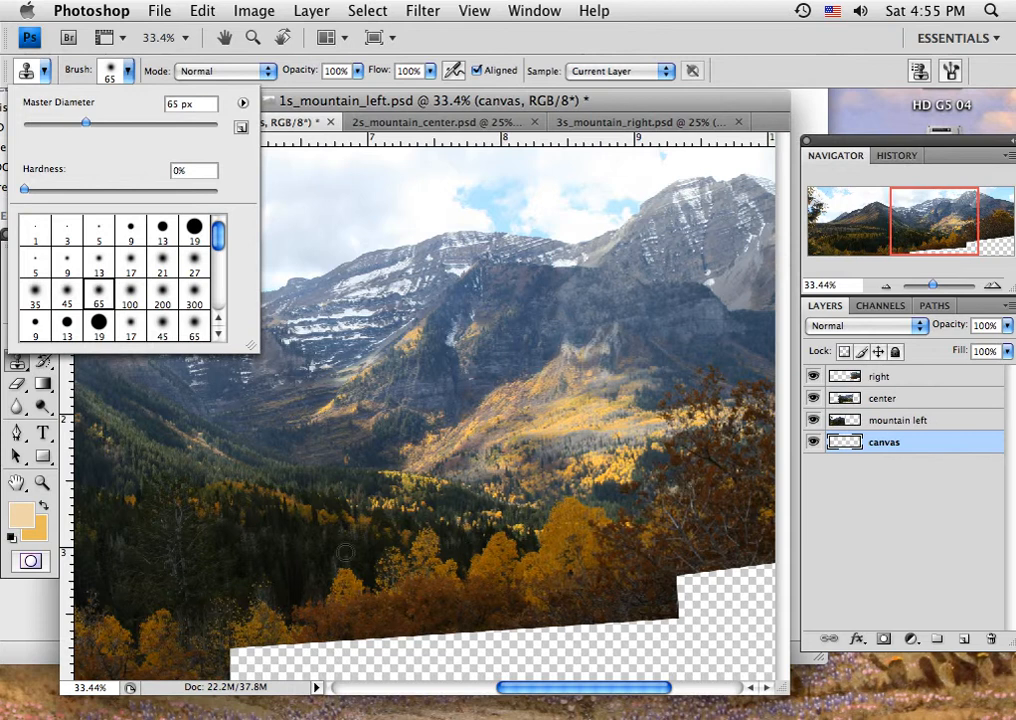
alt+click(152, 638)
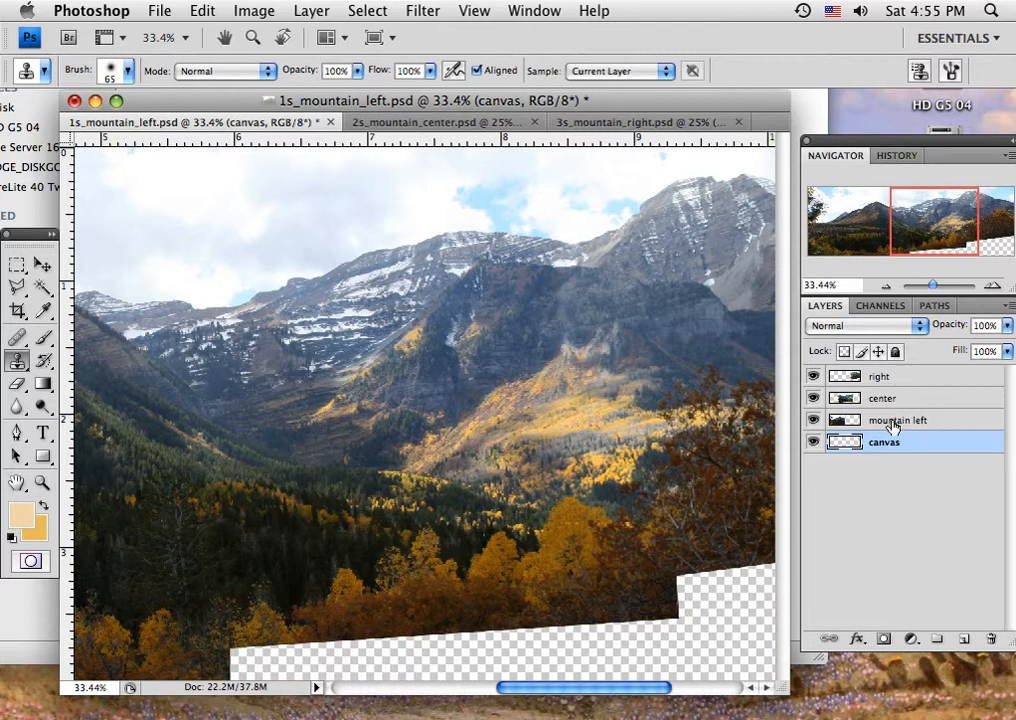
- Merge the right, center and mountain left layers into one layer, leaving out the canvas layer
click(946, 378)
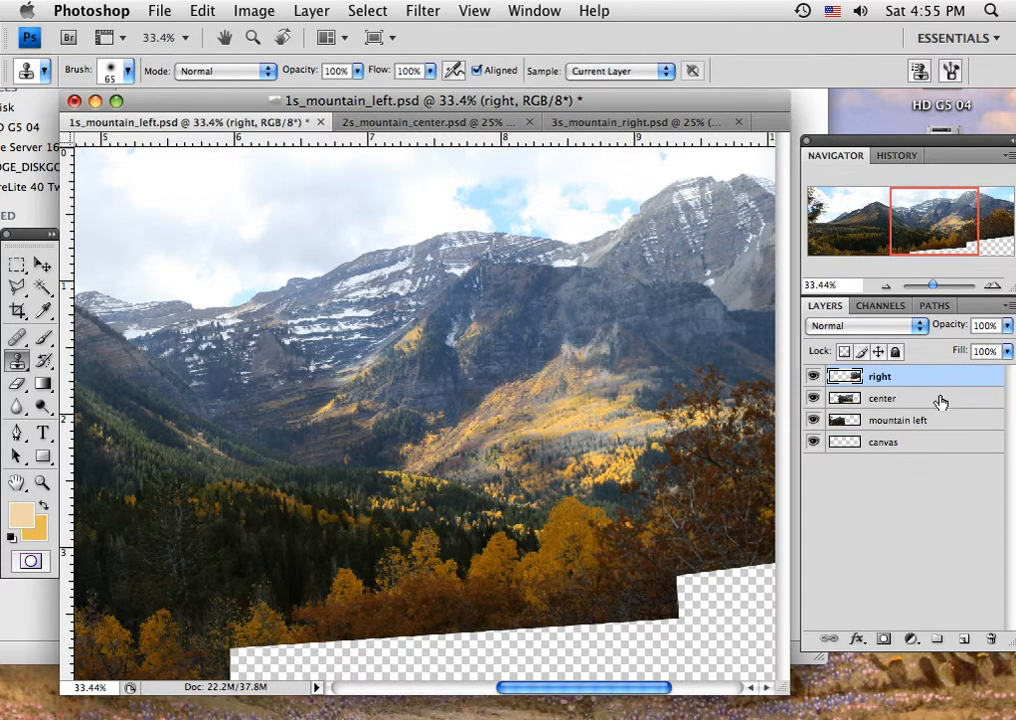
shift+click(941, 400)
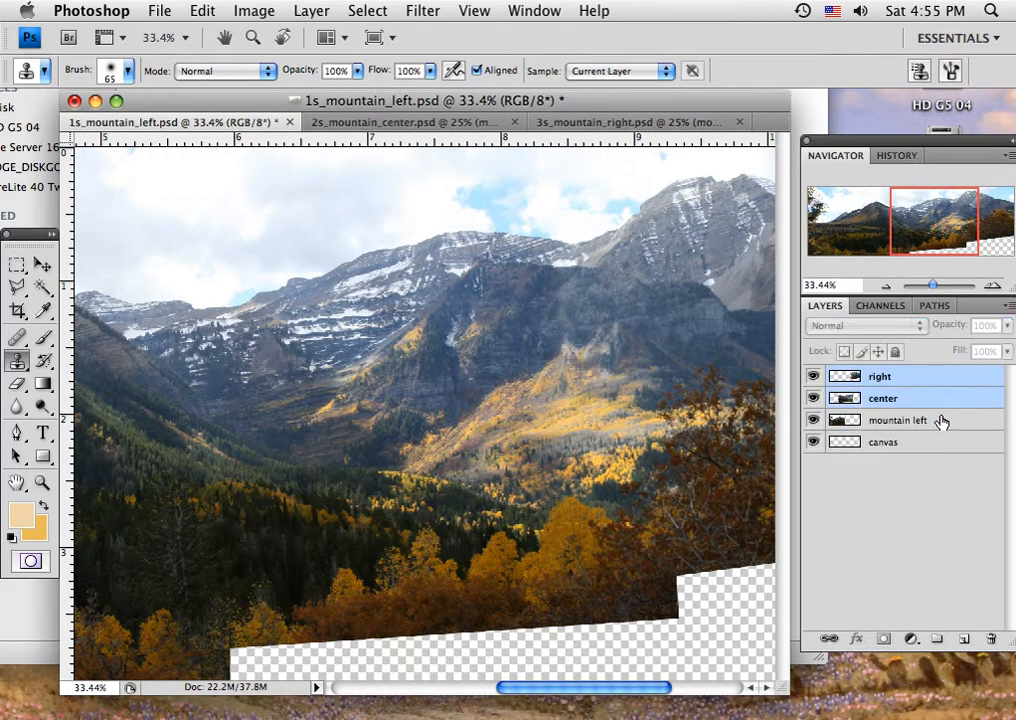
shift+click(941, 422)
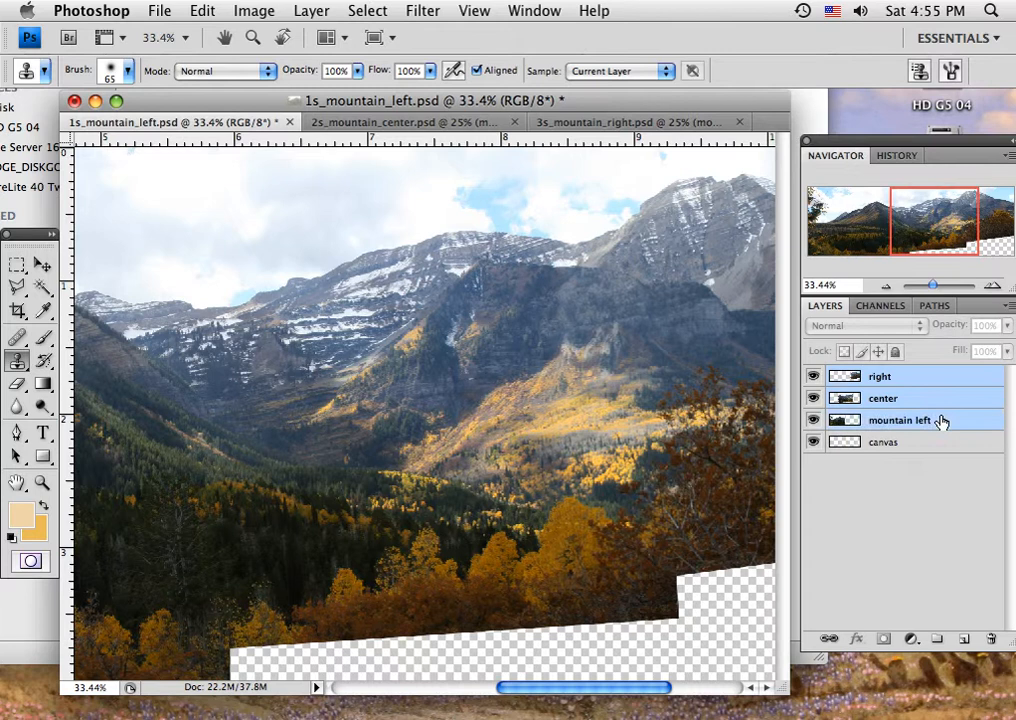
click(1010, 307)
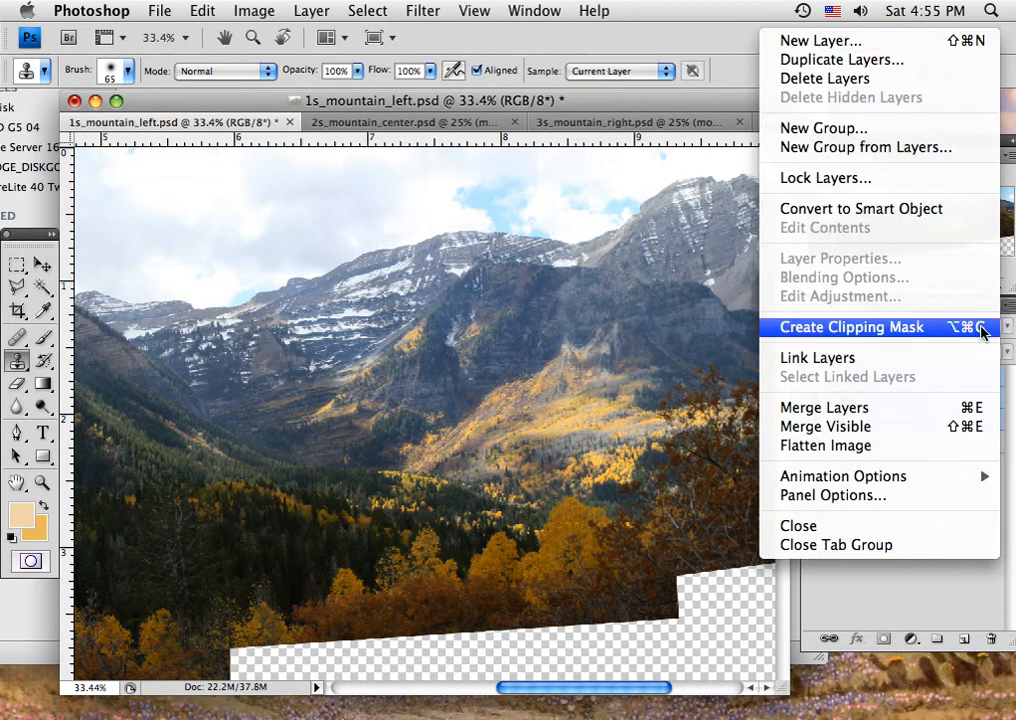
click(880, 410)
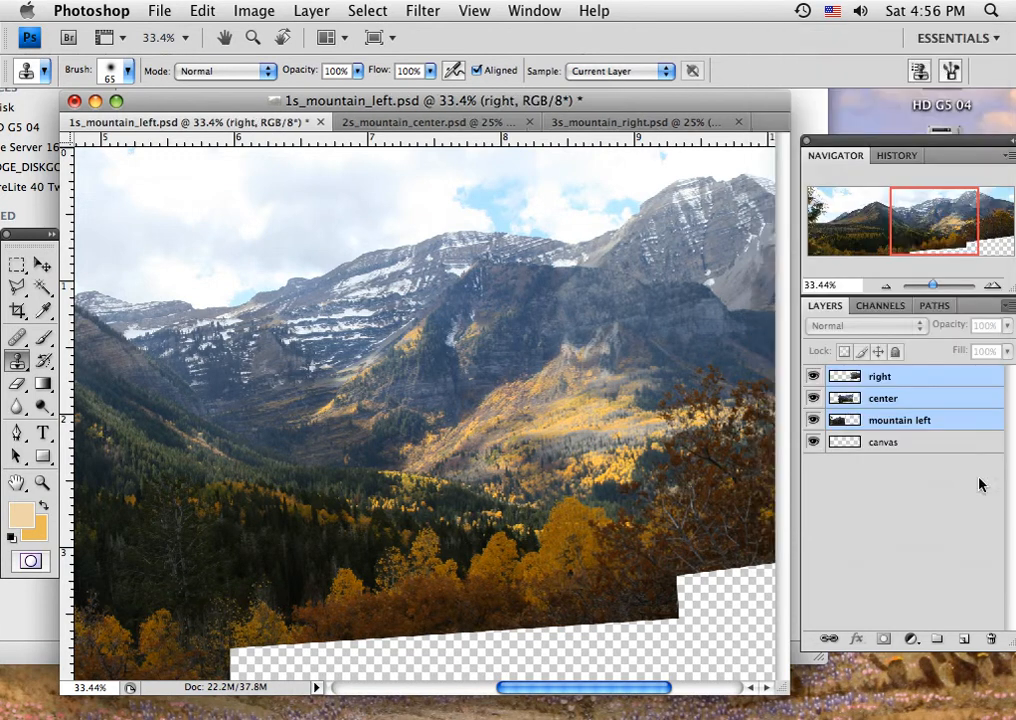
- Rename the merged layer as mountains
double_click(879, 377)
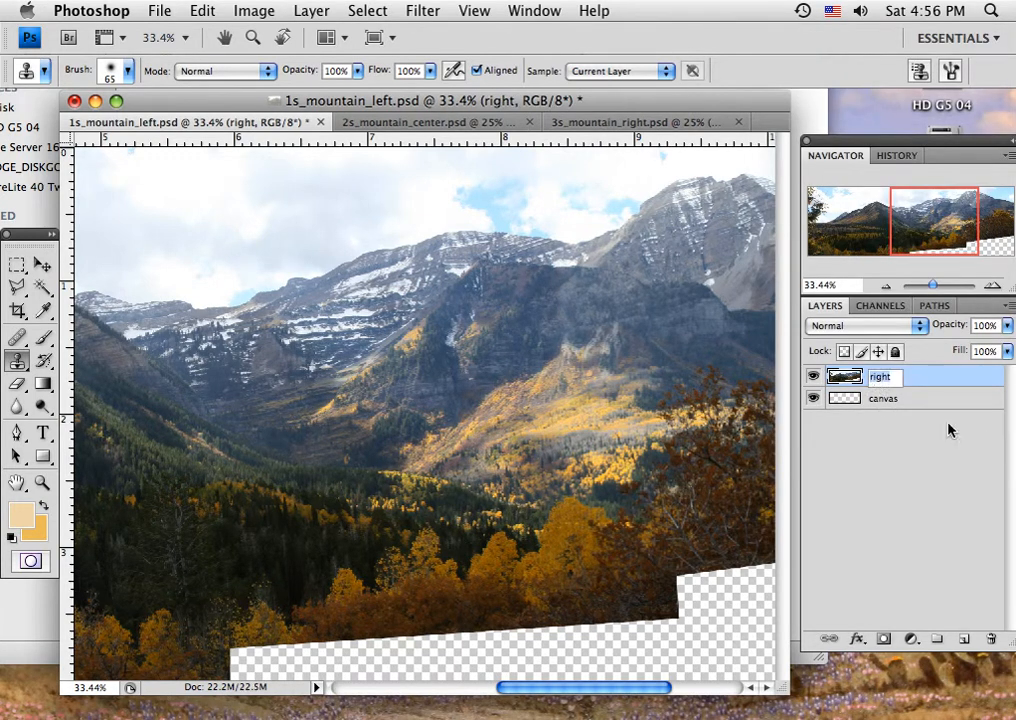
text(mountains)
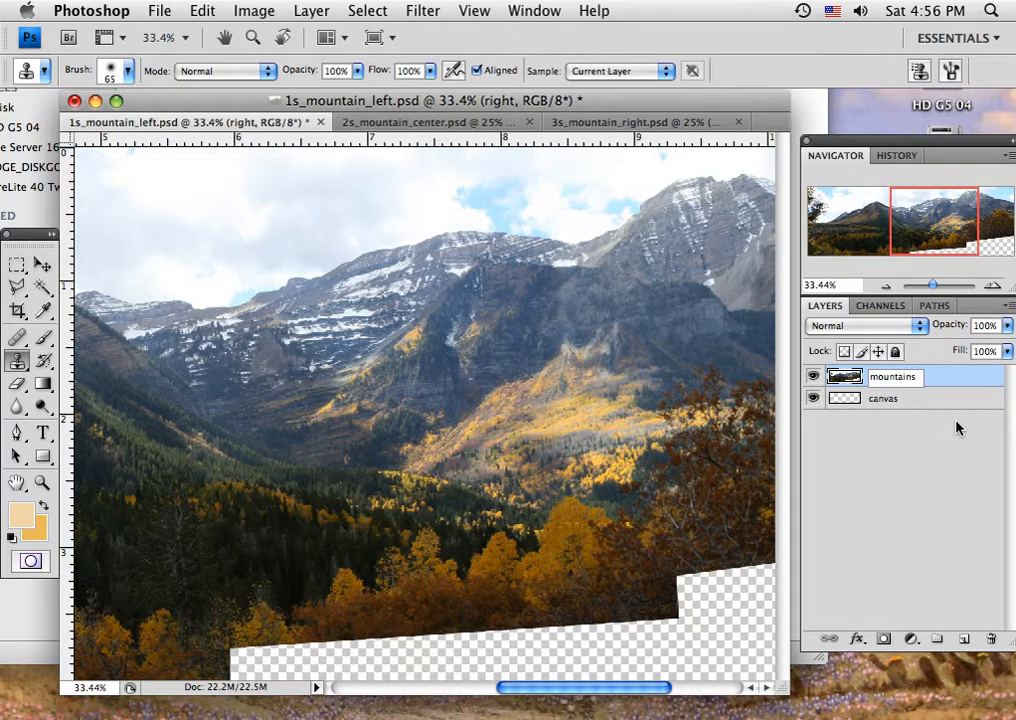
click(959, 385)
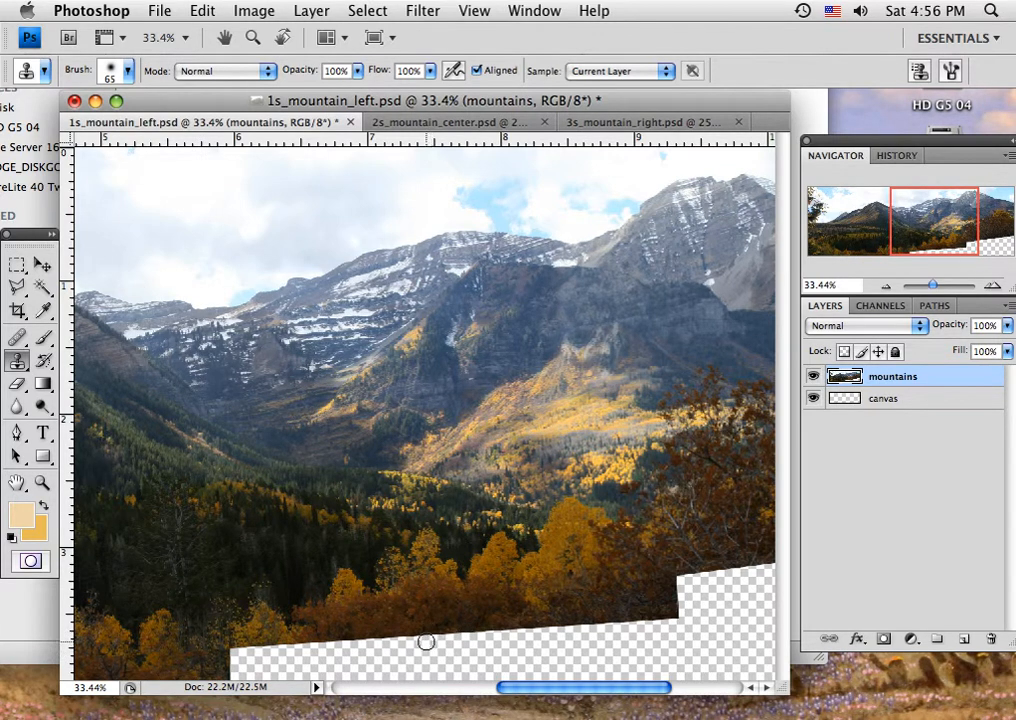
- Clone the yellow trees into the left end of the blank strip along the bottom of the mountains layer
alt+click(156, 628)
mouse_move(256, 642)
mouse_down()
mouse_move(288, 645)
mouse_move(284, 658)
mouse_move(240, 666)
mouse_move(232, 657)
mouse_move(236, 674)
mouse_move(269, 658)
mouse_move(285, 669)
mouse_move(289, 655)
mouse_move(291, 667)
mouse_move(258, 664)
mouse_up()
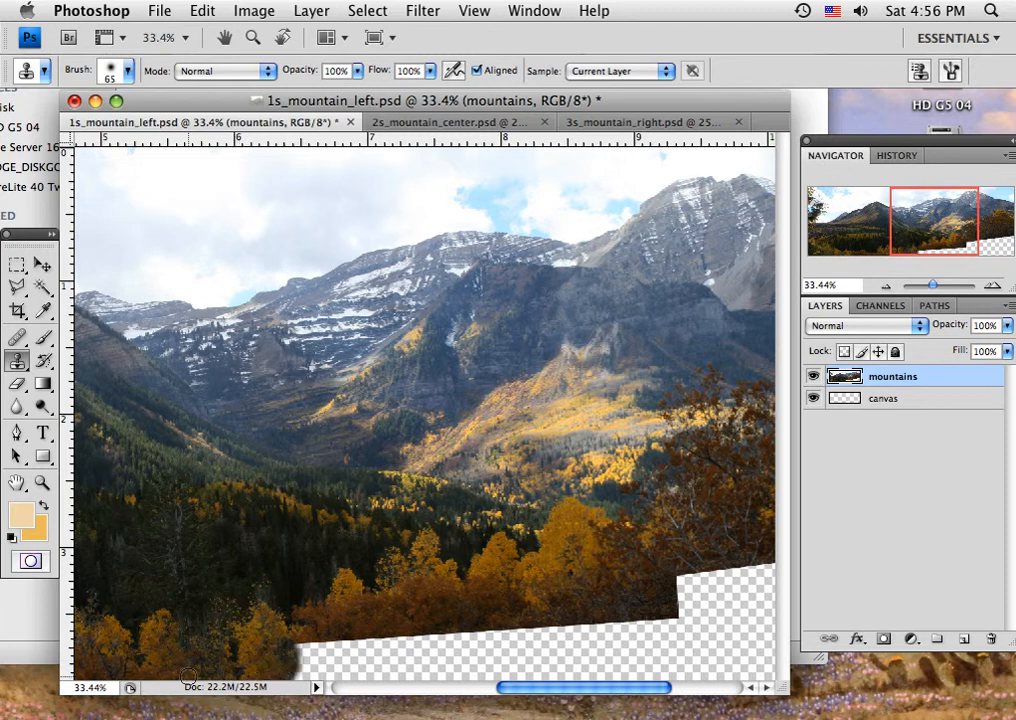
alt+click(252, 649)
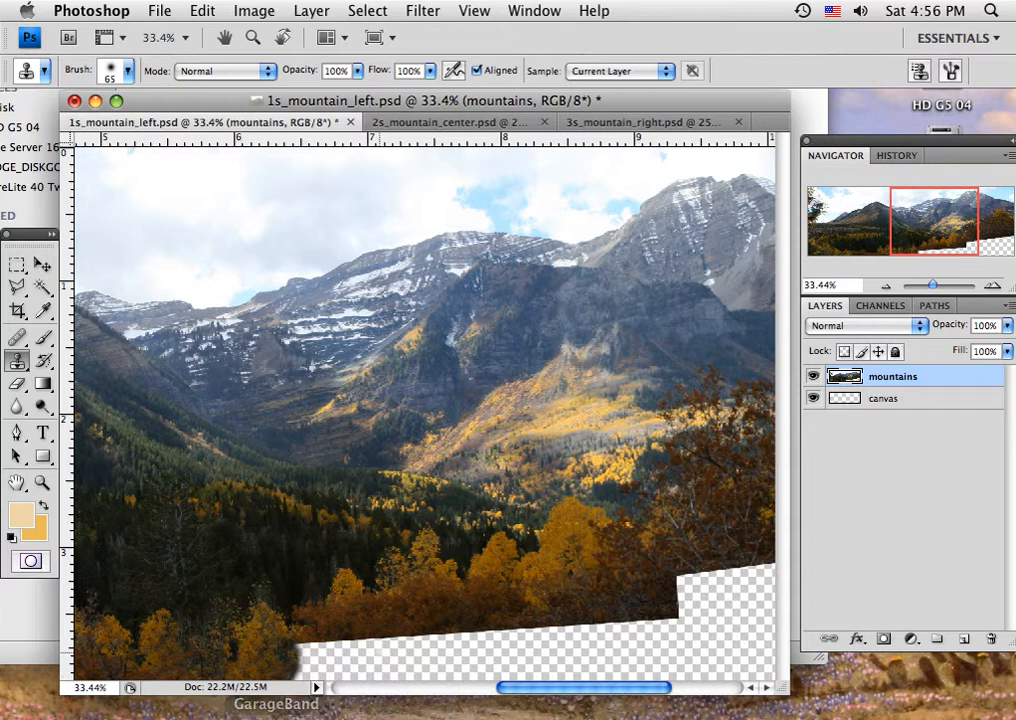
- Clone the reddish-brown shrubs into the blank bottom strip just right of the yellow trees, resampling nearby foliage
mouse_move(419, 597)
mouse_down()
mouse_move(400, 643)
mouse_move(375, 639)
mouse_move(436, 639)
mouse_move(330, 643)
mouse_move(338, 658)
mouse_move(385, 644)
mouse_move(387, 659)
mouse_move(313, 645)
mouse_move(302, 657)
mouse_move(328, 674)
mouse_move(361, 630)
mouse_move(291, 674)
mouse_move(356, 676)
mouse_move(363, 653)
mouse_move(361, 681)
mouse_move(372, 686)
mouse_move(392, 660)
mouse_move(397, 668)
mouse_move(457, 642)
mouse_move(410, 672)
mouse_move(447, 676)
mouse_up()
alt+click(411, 623)
alt+click(360, 633)
alt+click(356, 635)
alt+click(373, 622)
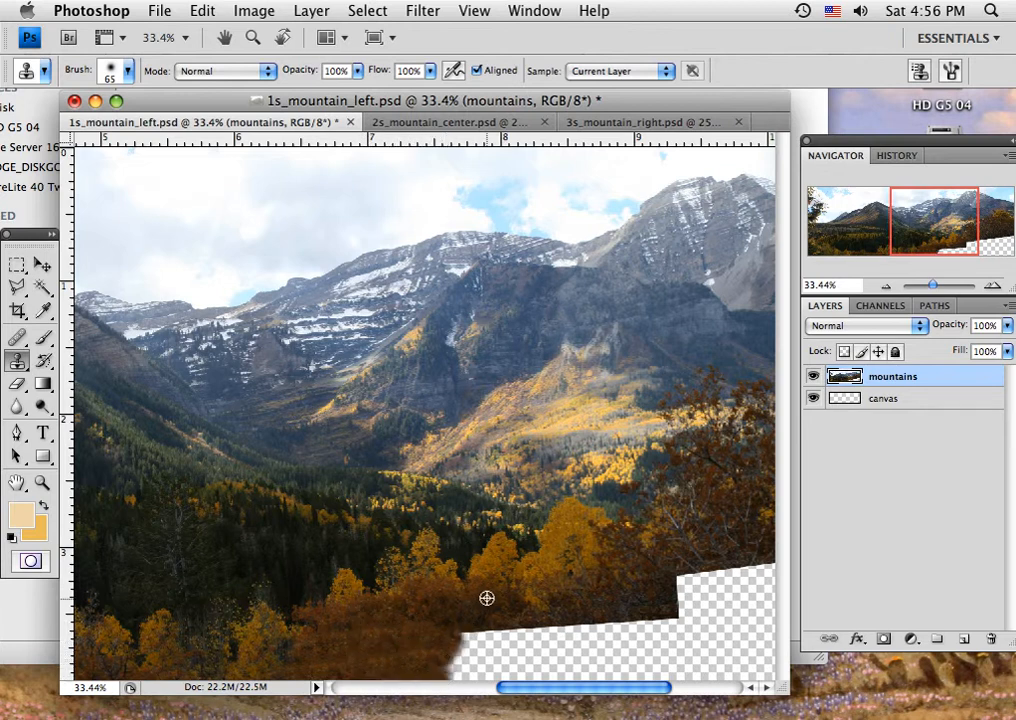
- Extend the cloned reddish-brown shrubs further right along the blank strip, down to the image's bottom edge
mouse_move(469, 634)
mouse_down()
mouse_move(465, 650)
mouse_move(481, 644)
mouse_move(470, 648)
mouse_move(473, 616)
mouse_up()
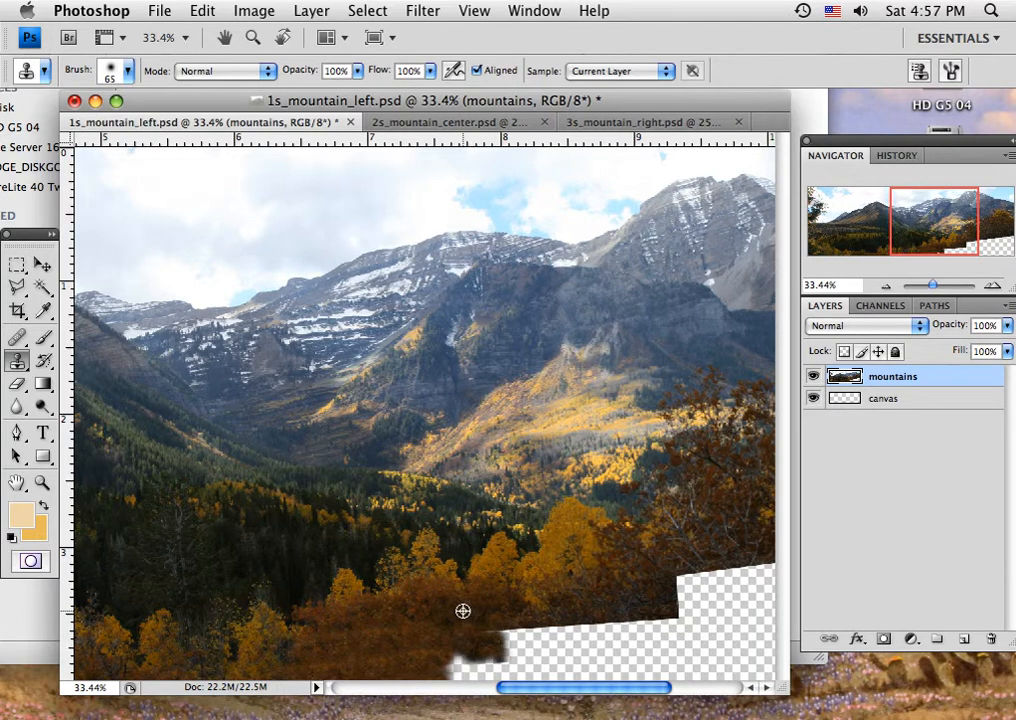
mouse_move(379, 652)
mouse_down()
mouse_move(374, 663)
mouse_move(381, 656)
mouse_move(402, 672)
mouse_up()
mouse_move(457, 618)
mouse_down()
mouse_move(425, 606)
mouse_move(491, 643)
mouse_move(515, 631)
mouse_move(499, 641)
mouse_move(486, 633)
mouse_move(498, 663)
mouse_move(491, 692)
mouse_move(502, 693)
mouse_move(505, 683)
mouse_move(472, 676)
mouse_move(479, 664)
mouse_move(462, 662)
mouse_move(465, 670)
mouse_move(490, 659)
mouse_move(452, 677)
mouse_up()
alt+click(467, 608)
alt+click(425, 606)
- Clone the dark bush foliage down around the stepped edge of the blank strip and widen the patch leftward
alt+click(622, 566)
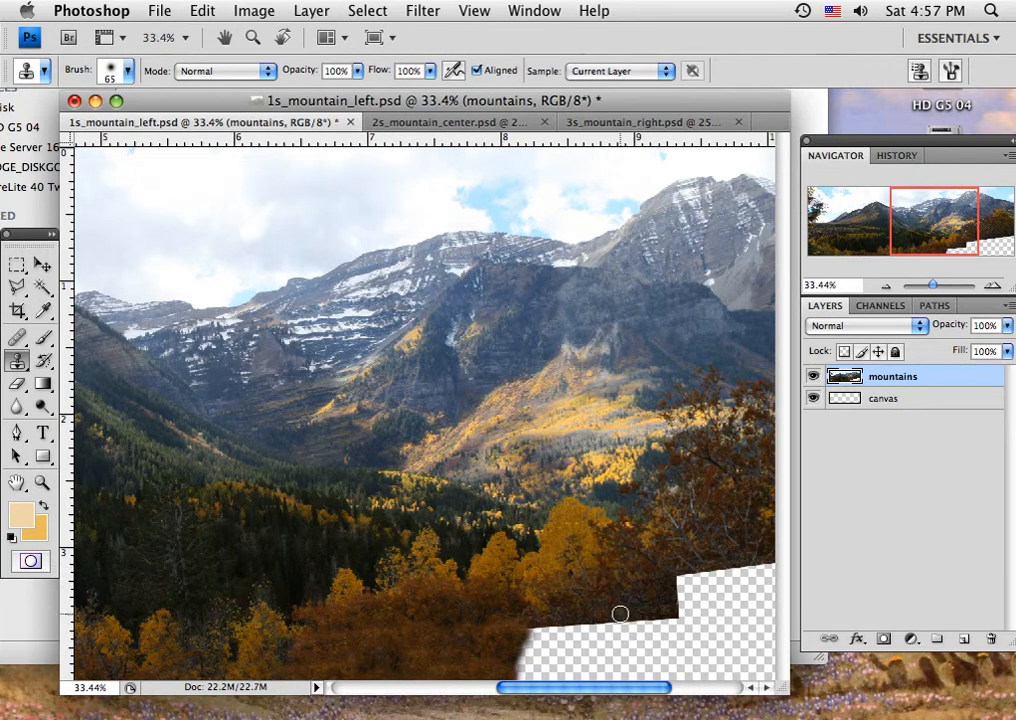
mouse_move(619, 612)
mouse_down()
mouse_move(641, 641)
mouse_move(668, 638)
mouse_move(682, 575)
mouse_move(692, 593)
mouse_move(679, 614)
mouse_move(683, 647)
mouse_move(683, 630)
mouse_move(674, 655)
mouse_move(656, 642)
mouse_move(611, 654)
mouse_move(653, 667)
mouse_move(648, 651)
mouse_move(630, 655)
mouse_move(669, 632)
mouse_move(701, 632)
mouse_move(679, 650)
mouse_move(692, 647)
mouse_move(699, 671)
mouse_move(662, 681)
mouse_move(656, 671)
mouse_move(696, 657)
mouse_move(643, 674)
mouse_up()
alt+click(618, 581)
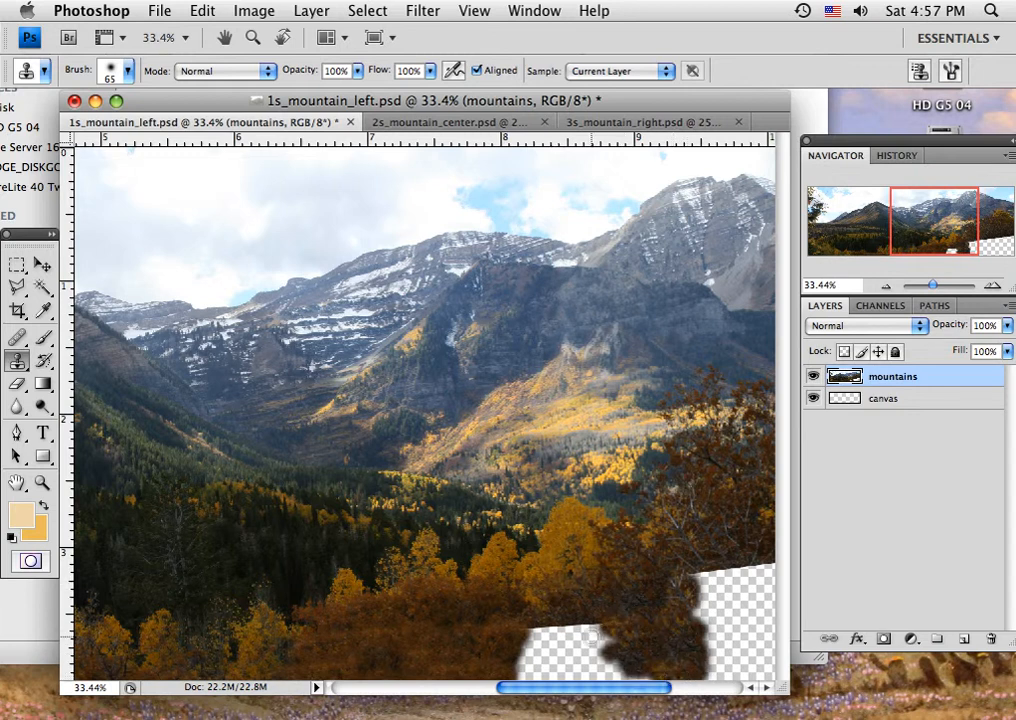
mouse_move(594, 631)
mouse_down()
mouse_move(579, 635)
mouse_move(576, 625)
mouse_move(608, 623)
mouse_move(613, 676)
mouse_move(639, 687)
mouse_up()
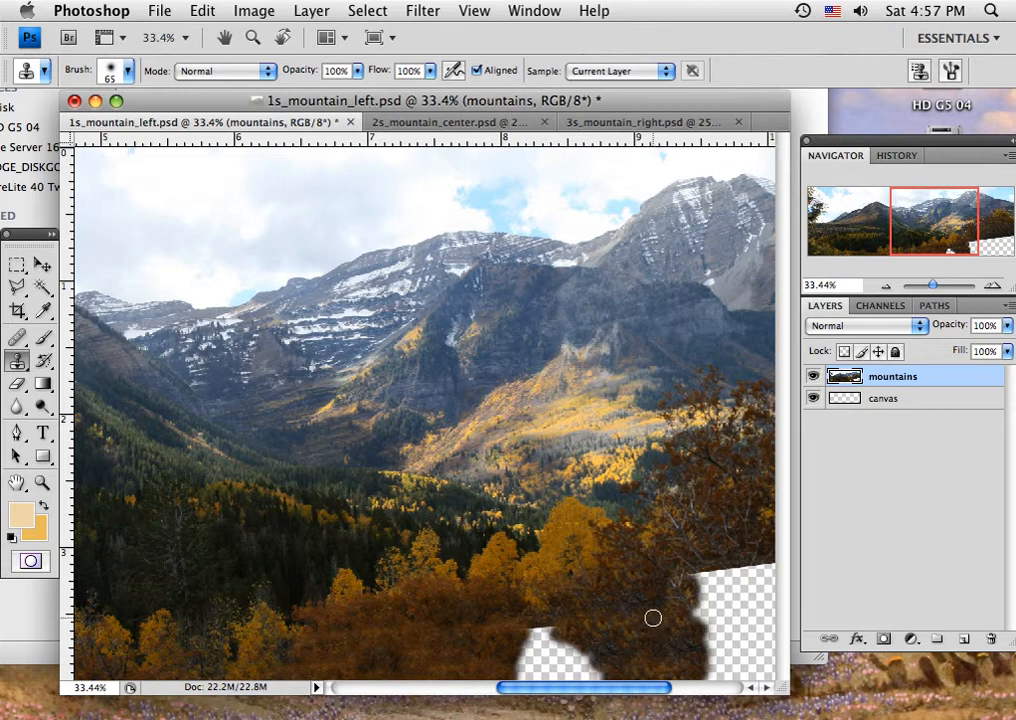
alt+click(648, 618)
alt+click(603, 625)
drag(614, 651, 611, 650)
- Fill the small remaining gap between the shrubs and the dark bush with cloned shrubs and retouch the shrub area
alt+click(457, 618)
mouse_move(558, 619)
mouse_down()
mouse_move(537, 633)
mouse_move(551, 653)
mouse_move(519, 664)
mouse_move(540, 675)
mouse_move(571, 655)
mouse_move(597, 675)
mouse_move(565, 674)
mouse_move(523, 650)
mouse_up()
alt+click(404, 628)
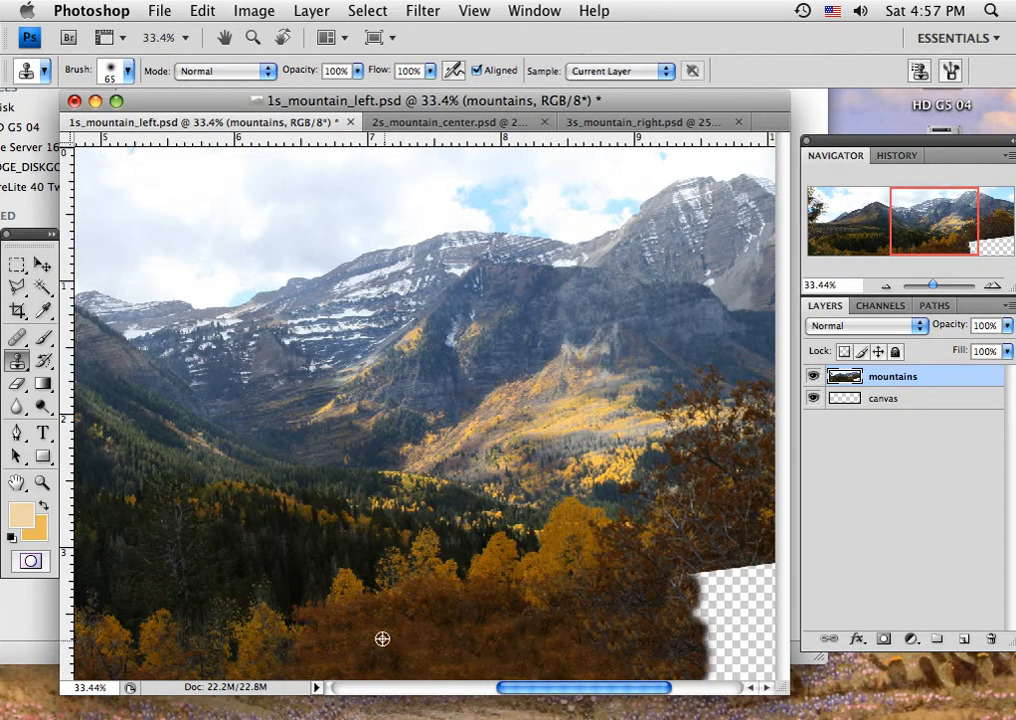
alt+click(419, 655)
drag(393, 629, 367, 633)
- Set the Clone Stamp to a soft 100 px brush and clone bush foliage along the upper edge of the panorama's right-hand blank area
drag(671, 631, 386, 625)
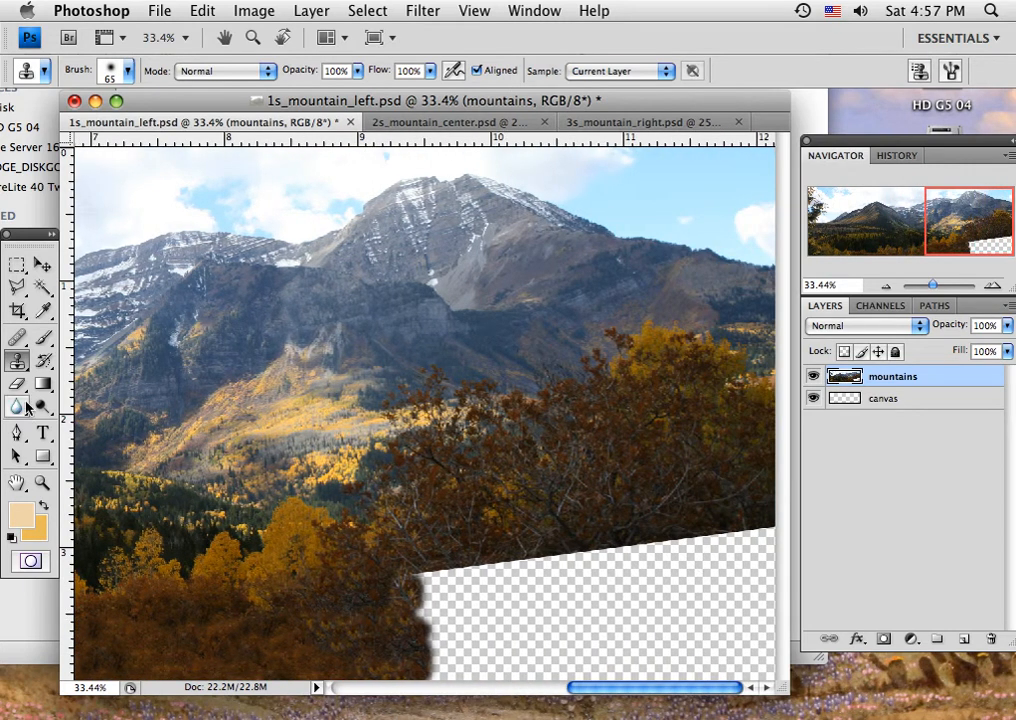
click(110, 72)
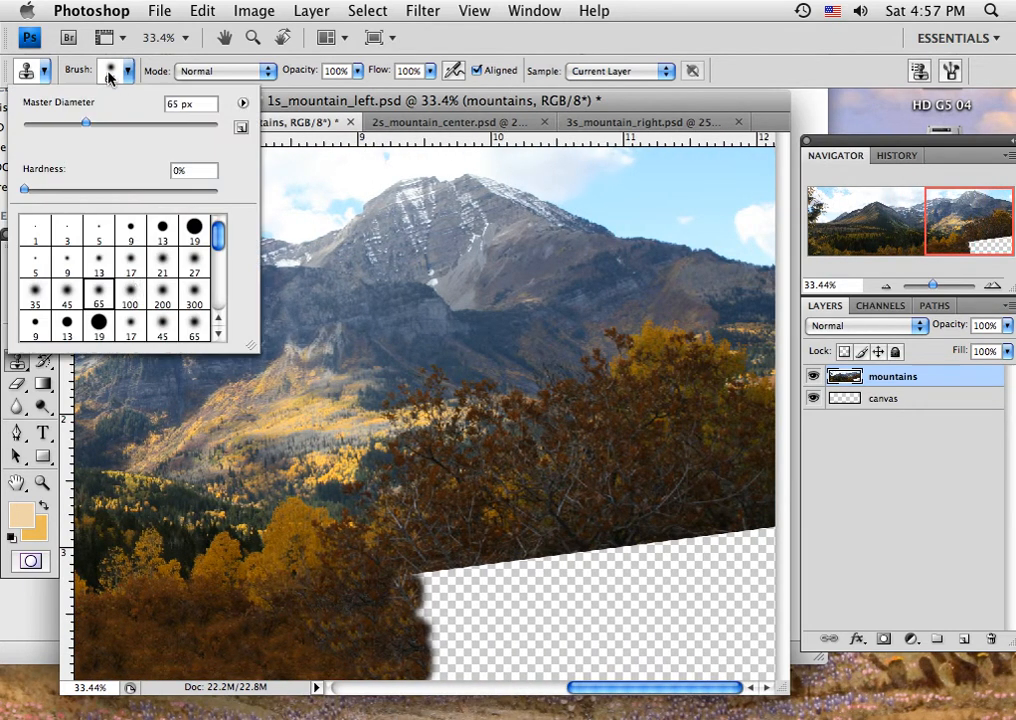
click(130, 292)
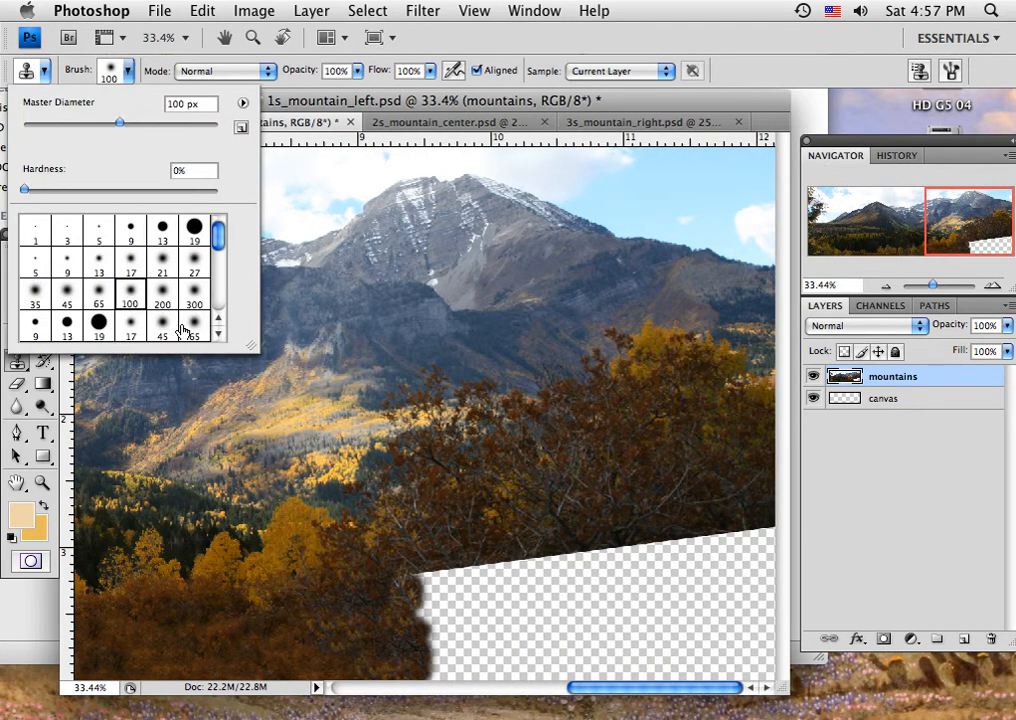
click(608, 461)
mouse_move(615, 543)
mouse_down()
mouse_move(570, 560)
mouse_move(578, 570)
mouse_move(607, 560)
mouse_move(646, 567)
mouse_move(650, 551)
mouse_move(629, 555)
mouse_move(711, 539)
mouse_move(716, 569)
mouse_move(719, 548)
mouse_move(727, 572)
mouse_move(735, 544)
mouse_move(743, 558)
mouse_move(748, 540)
mouse_move(753, 555)
mouse_move(768, 549)
mouse_move(716, 604)
mouse_move(609, 624)
mouse_move(583, 603)
mouse_move(622, 605)
mouse_move(527, 571)
mouse_move(557, 568)
mouse_move(484, 577)
mouse_up()
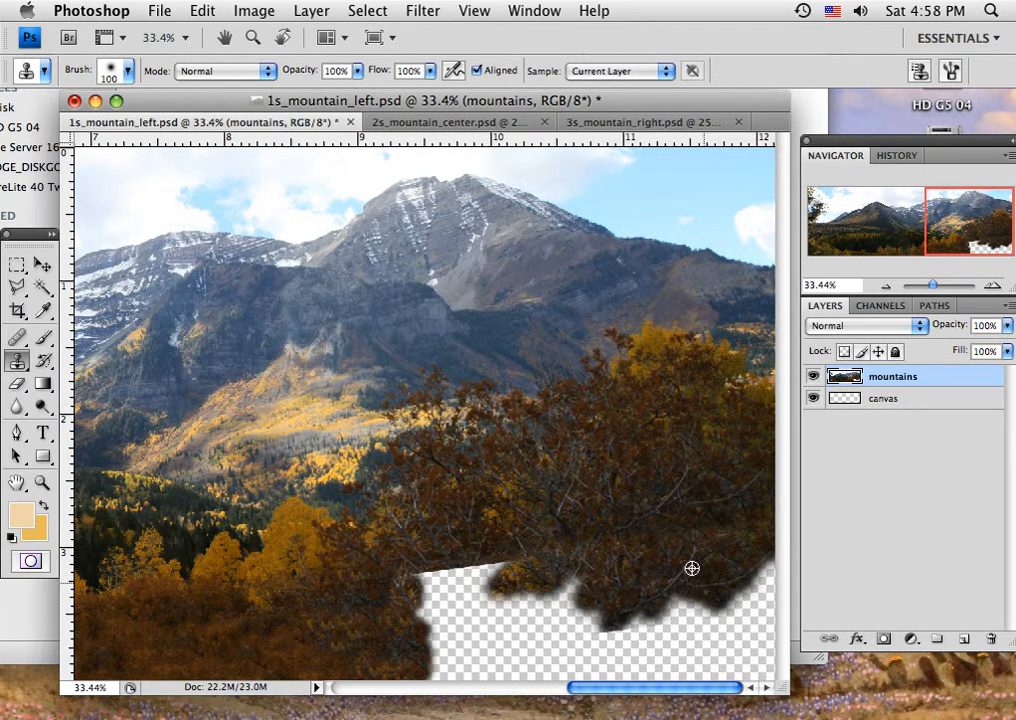
- Fill the rest of the blank area below the large bush with cloned branches and leaves, out to the right corner
alt+click(650, 473)
mouse_move(544, 581)
mouse_down()
mouse_move(515, 555)
mouse_move(482, 564)
mouse_move(509, 586)
mouse_move(537, 573)
mouse_move(547, 600)
mouse_move(579, 572)
mouse_move(569, 627)
mouse_move(577, 606)
mouse_move(516, 669)
mouse_move(504, 642)
mouse_move(456, 606)
mouse_up()
alt+click(583, 515)
mouse_move(458, 558)
mouse_down()
mouse_move(426, 582)
mouse_move(433, 616)
mouse_move(441, 574)
mouse_move(460, 598)
mouse_move(441, 591)
mouse_move(452, 612)
mouse_move(431, 619)
mouse_move(439, 634)
mouse_move(456, 629)
mouse_move(469, 652)
mouse_move(488, 638)
mouse_move(450, 670)
mouse_move(410, 680)
mouse_move(463, 695)
mouse_move(466, 677)
mouse_move(513, 670)
mouse_move(492, 648)
mouse_move(477, 679)
mouse_move(540, 685)
mouse_move(598, 622)
mouse_move(595, 612)
mouse_move(586, 636)
mouse_move(603, 616)
mouse_move(618, 643)
mouse_move(611, 671)
mouse_move(574, 677)
mouse_move(585, 669)
mouse_move(592, 680)
mouse_move(630, 644)
mouse_up()
alt+click(403, 533)
alt+click(503, 619)
alt+click(483, 554)
alt+click(554, 514)
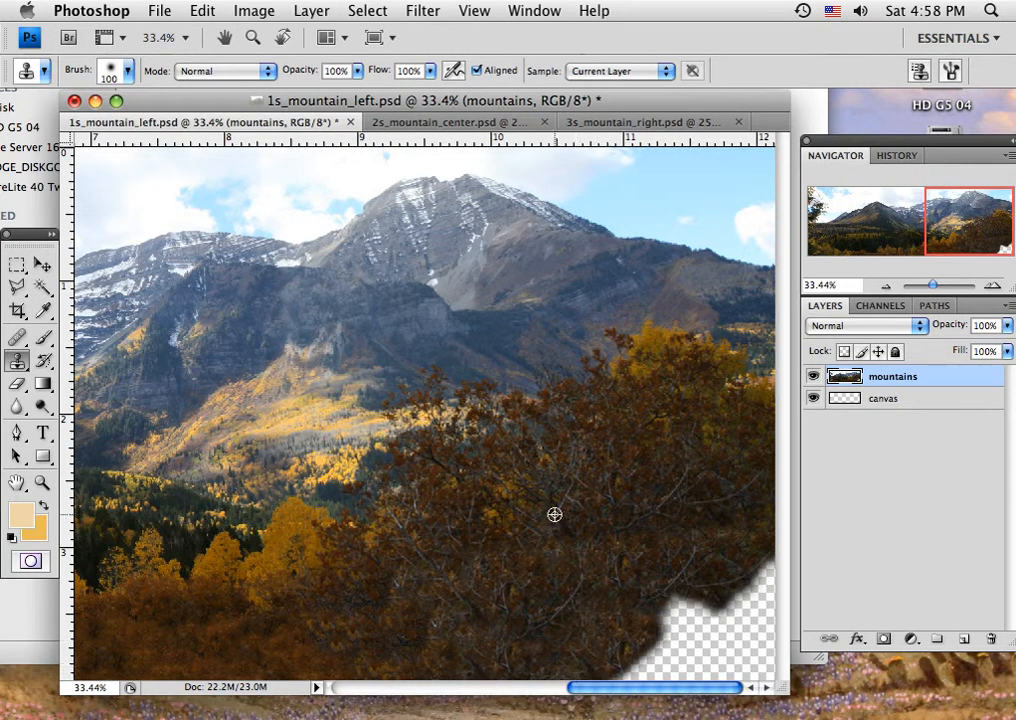
mouse_move(683, 620)
mouse_down()
mouse_move(680, 612)
mouse_move(710, 612)
mouse_move(651, 615)
mouse_move(739, 595)
mouse_move(721, 625)
mouse_move(660, 654)
mouse_move(708, 665)
mouse_move(740, 640)
mouse_move(768, 563)
mouse_move(755, 585)
mouse_move(748, 673)
mouse_move(785, 635)
mouse_up()
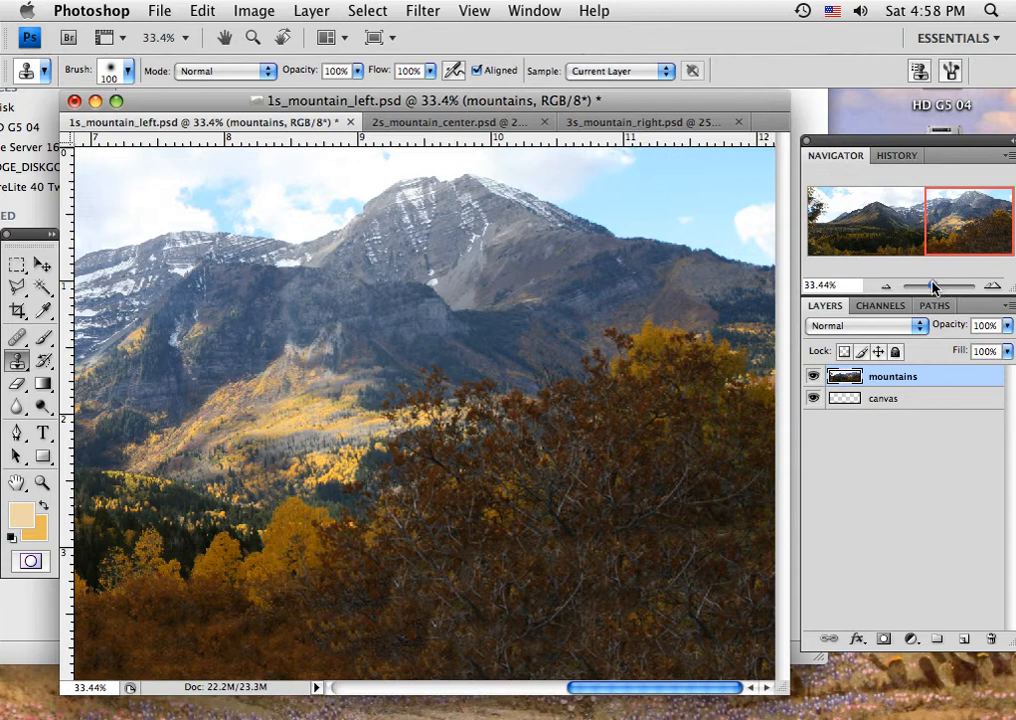
- Retouch the large bush and the orange foliage along the bottom with a soft 200 px Clone Stamp brush
drag(932, 287, 928, 287)
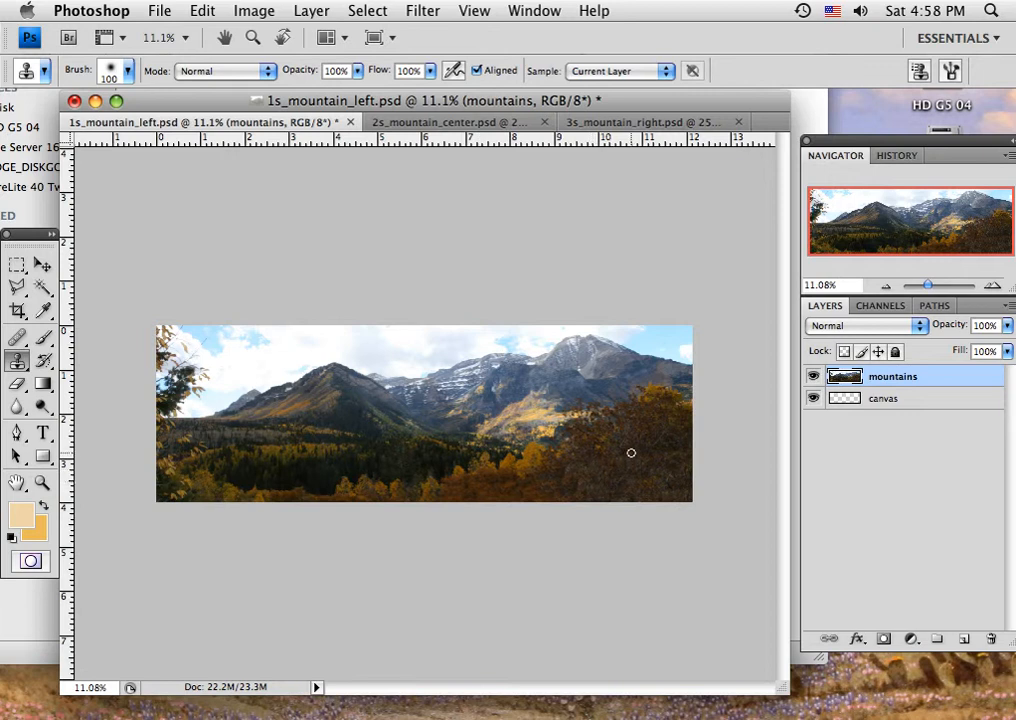
click(115, 74)
double_click(163, 295)
alt+click(652, 427)
mouse_move(640, 453)
mouse_down()
mouse_move(621, 455)
mouse_move(646, 432)
mouse_move(655, 447)
mouse_move(685, 452)
mouse_up()
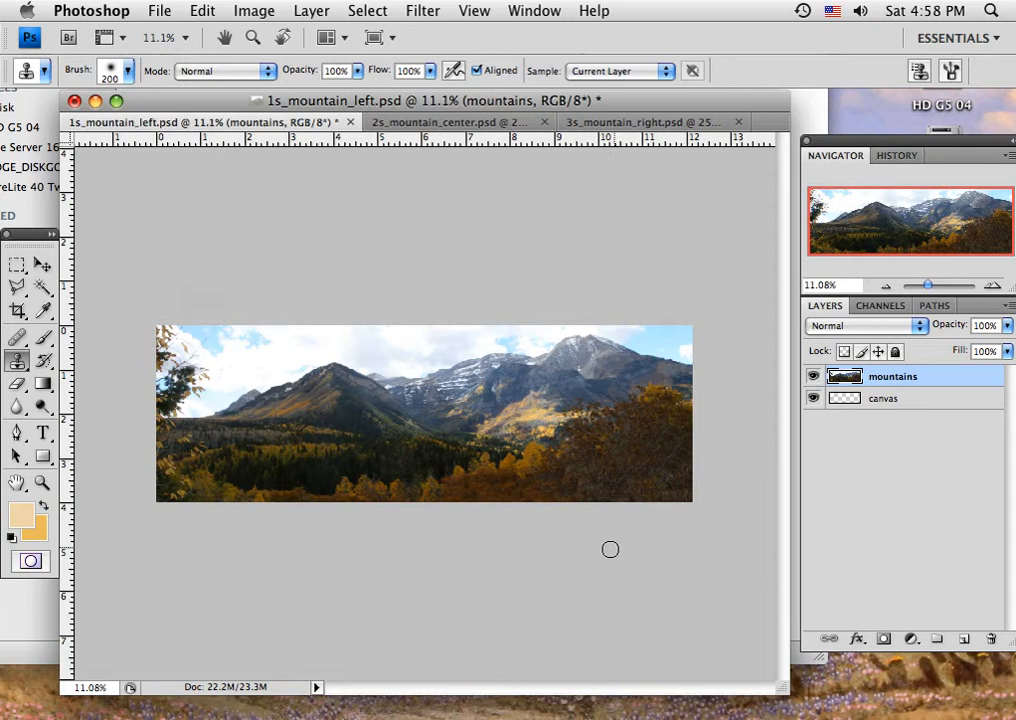
alt+click(478, 487)
drag(503, 480, 512, 481)
- Apply a Levels adjustment to the mountains layer with black input 11 and midtone 1.26
click(246, 14)
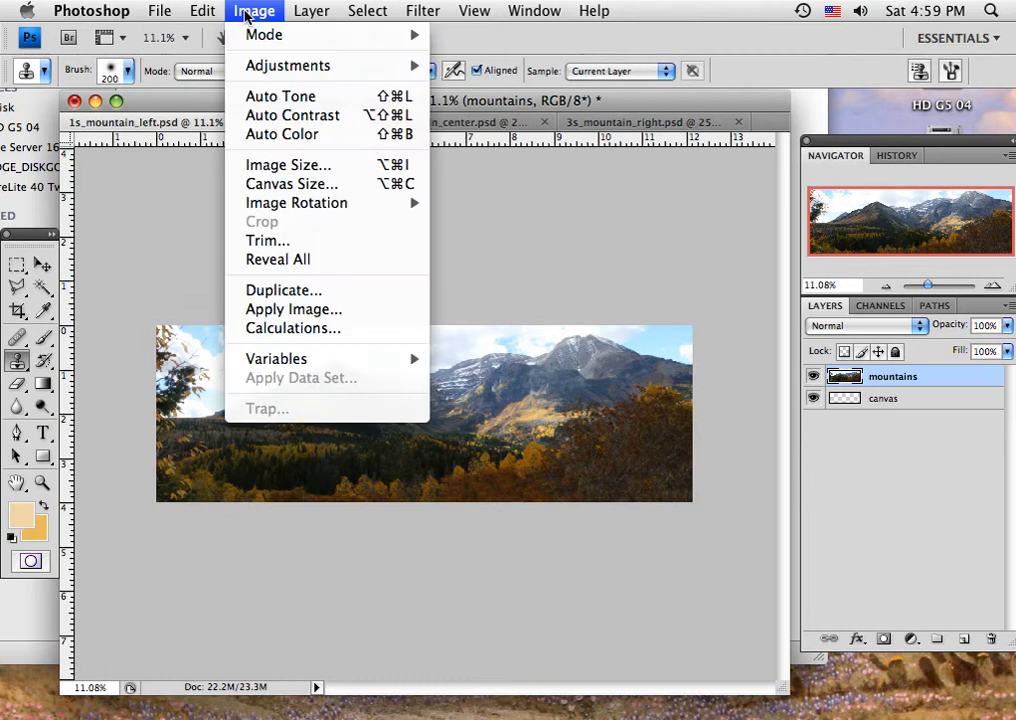
mouse_move(288, 66)
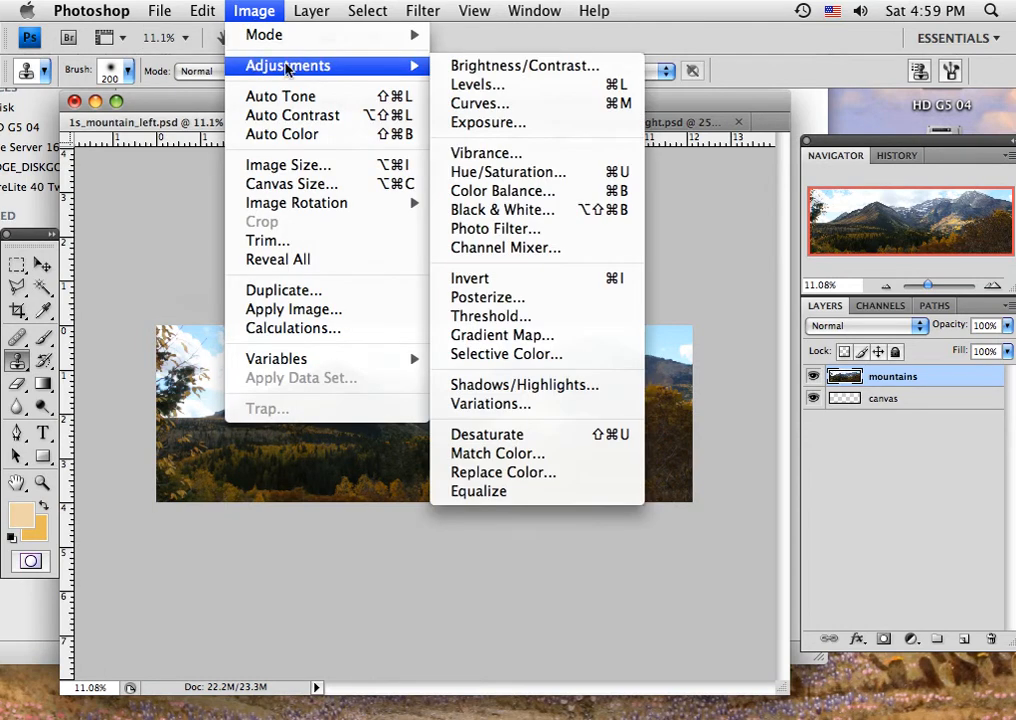
click(451, 87)
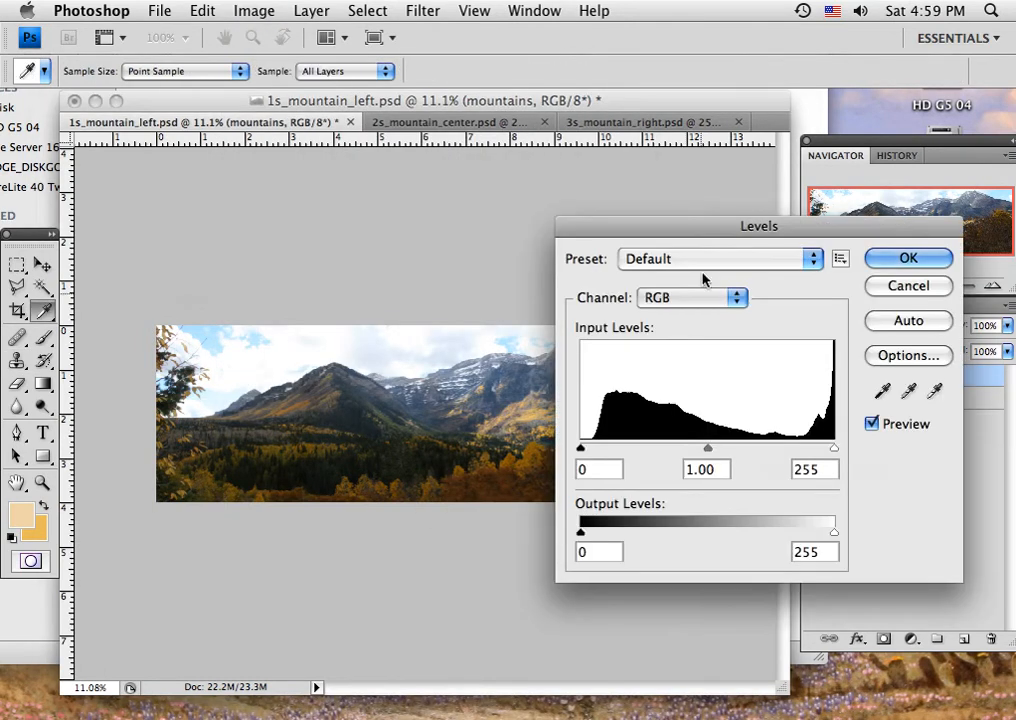
drag(689, 236, 736, 133)
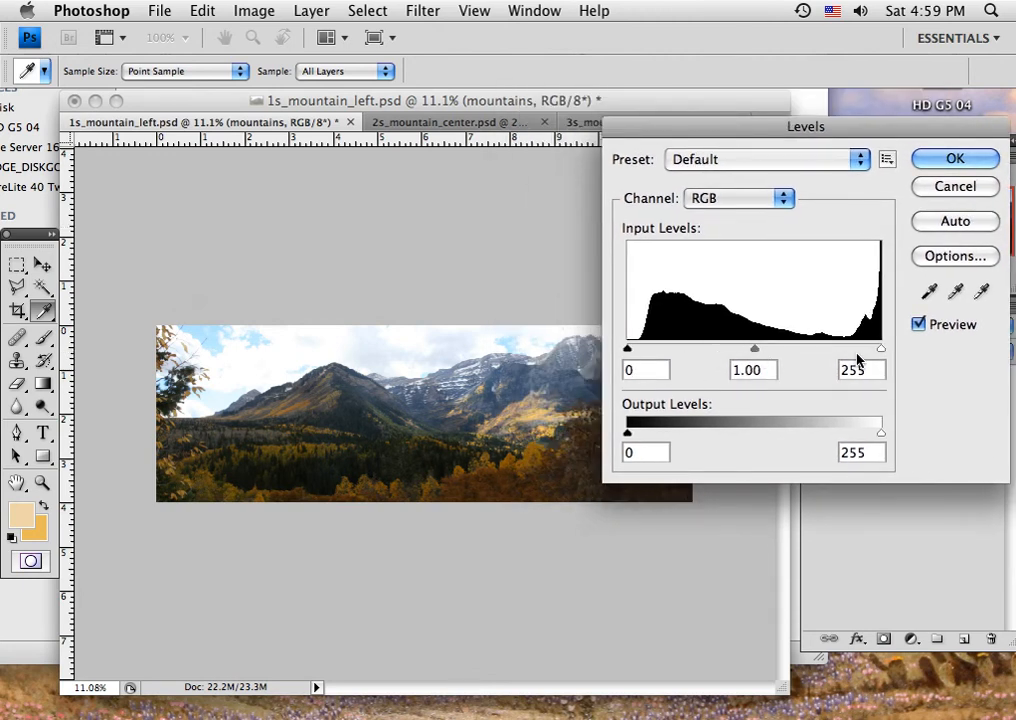
drag(628, 348, 638, 352)
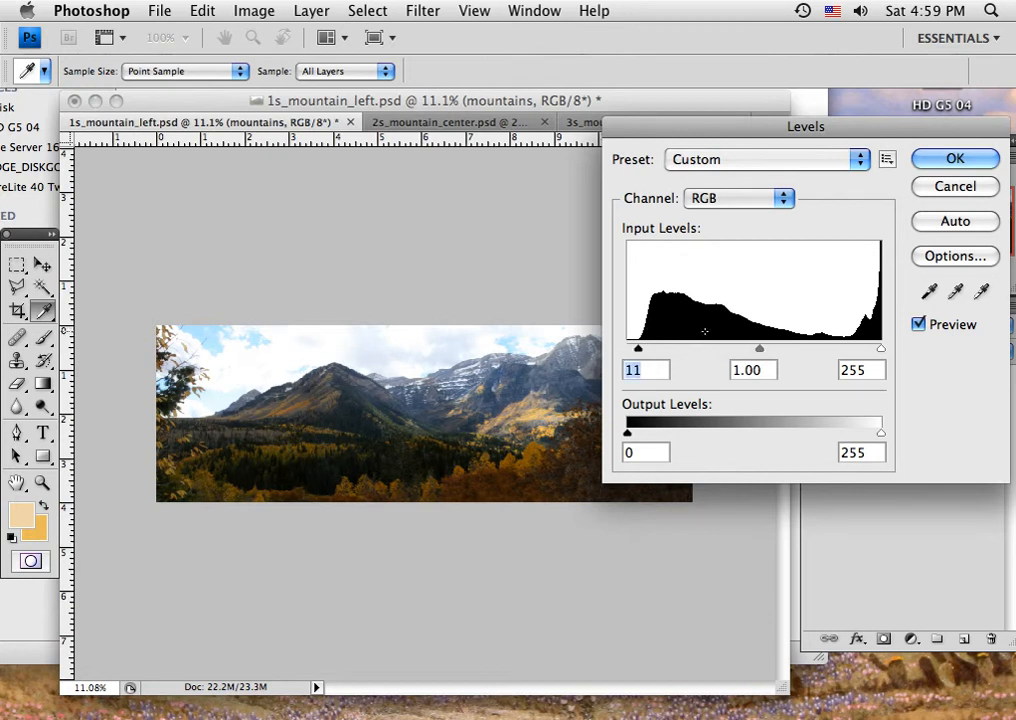
drag(760, 351, 741, 352)
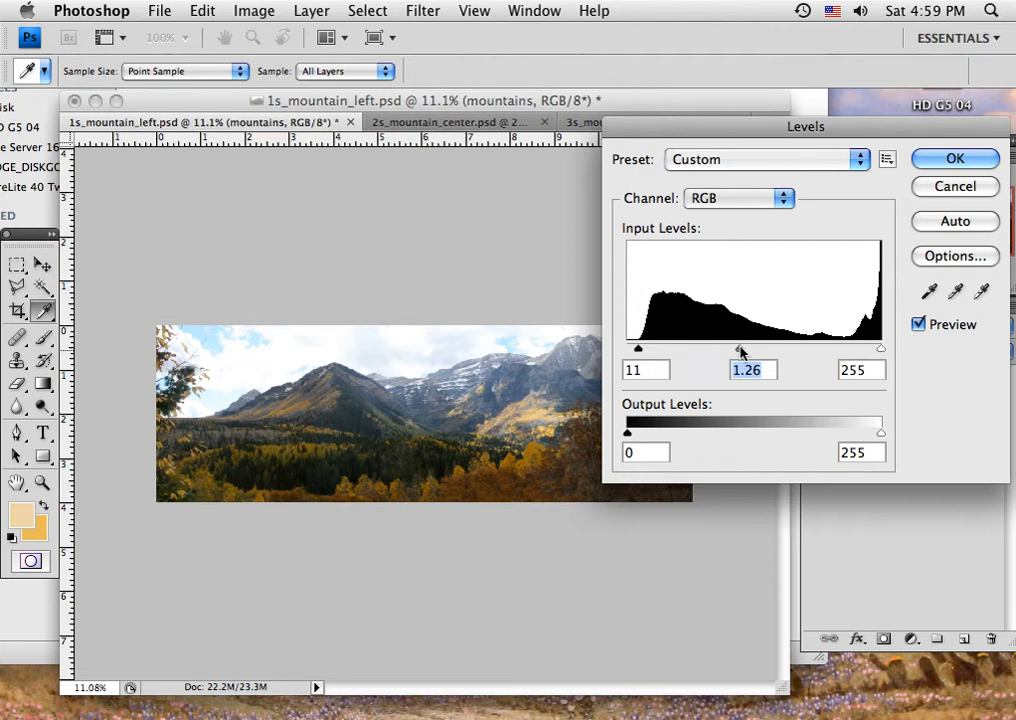
click(922, 159)
key(s)
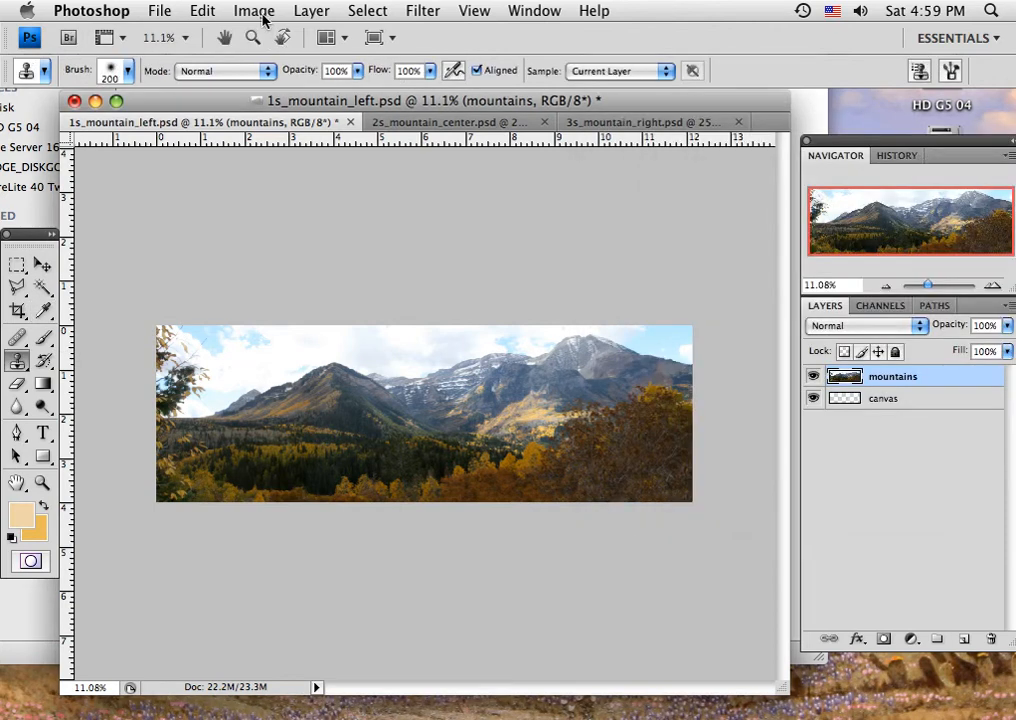
- Apply a Brightness/Contrast adjustment to the mountains layer with brightness 10
click(259, 11)
mouse_move(265, 68)
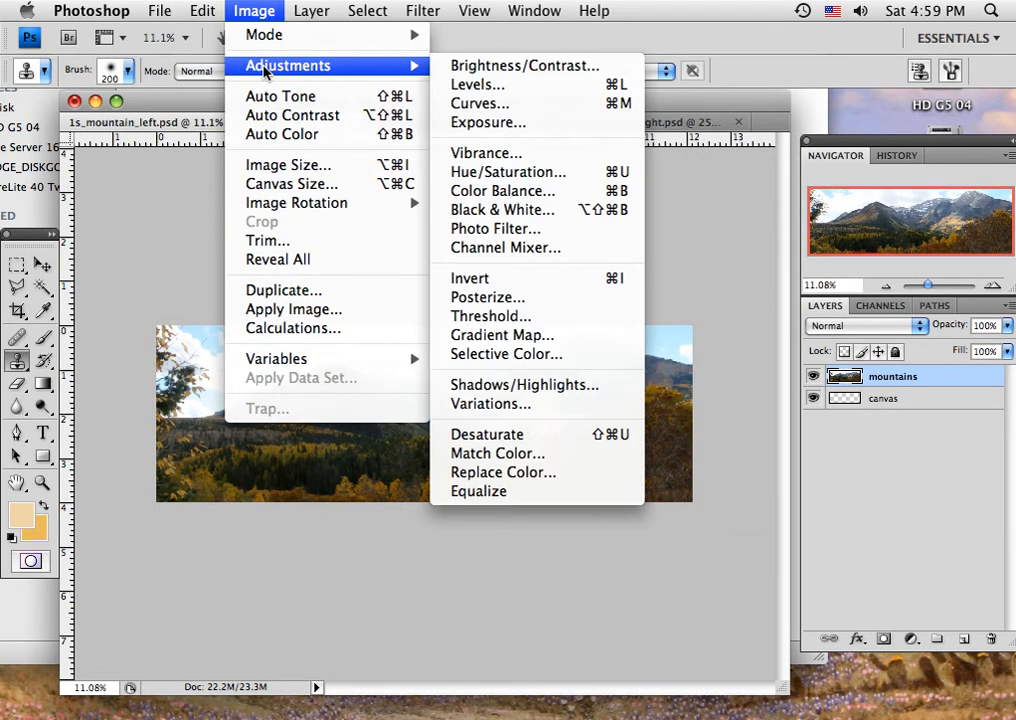
click(525, 65)
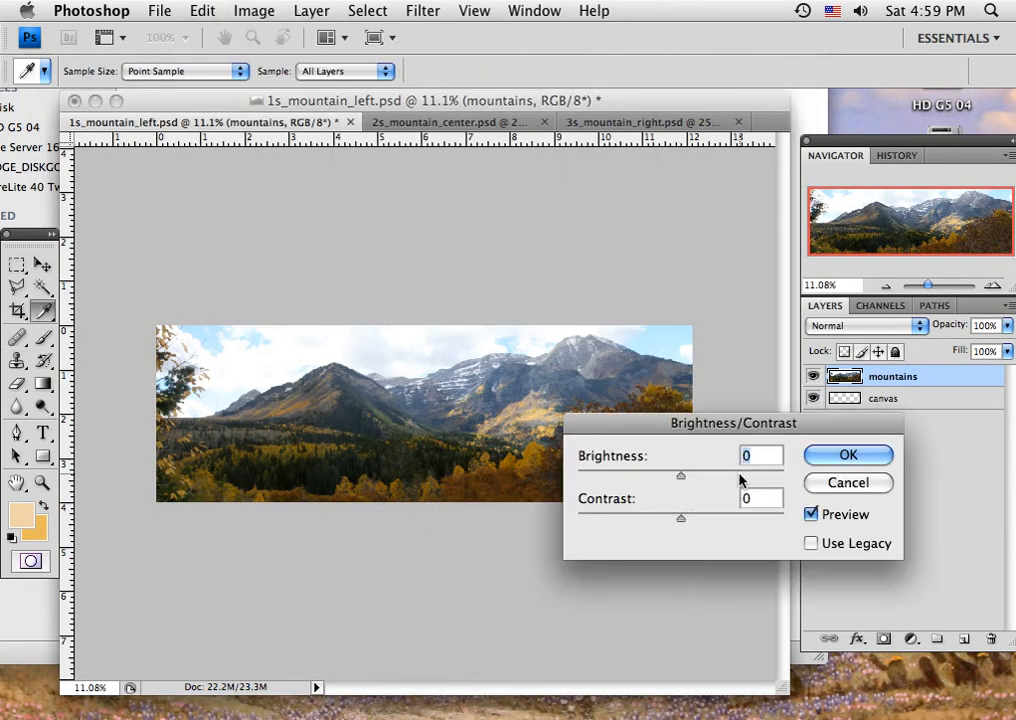
mouse_move(680, 477)
mouse_down()
mouse_move(744, 481)
mouse_move(674, 483)
mouse_move(687, 482)
mouse_up()
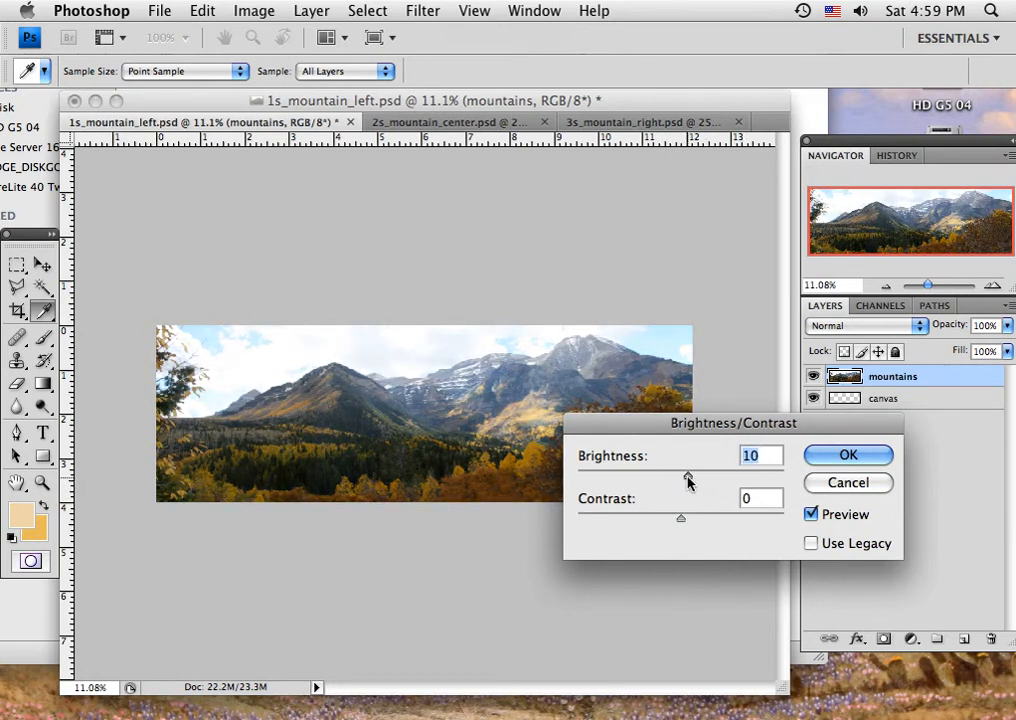
click(818, 455)
key(s)
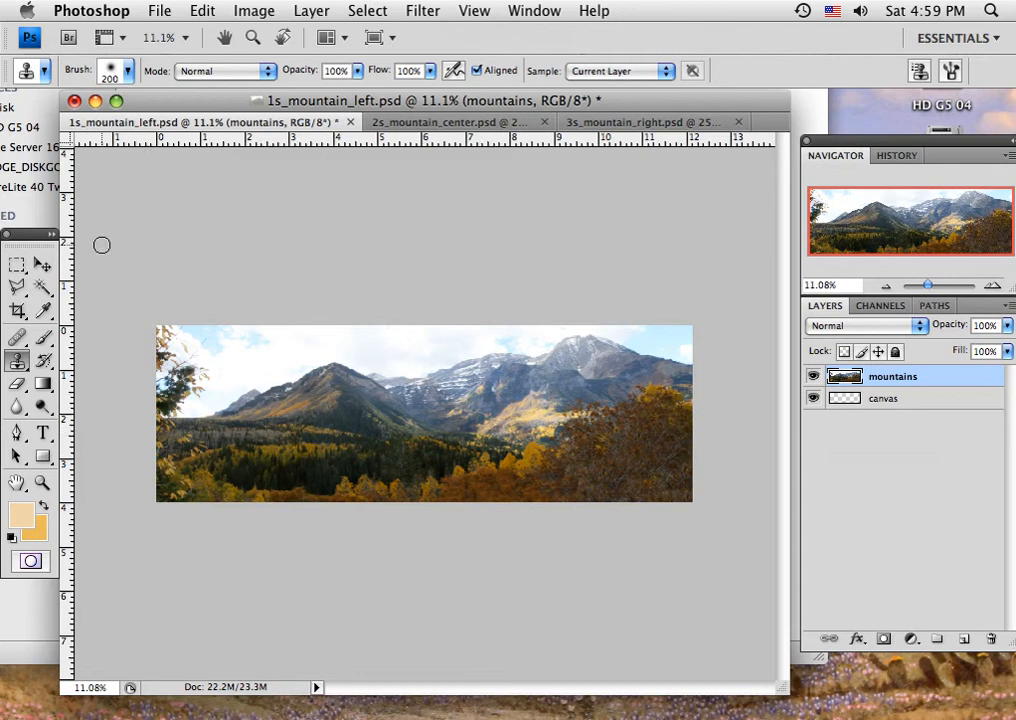
- Switch to the Move tool and turn off the display of transform controls
click(42, 265)
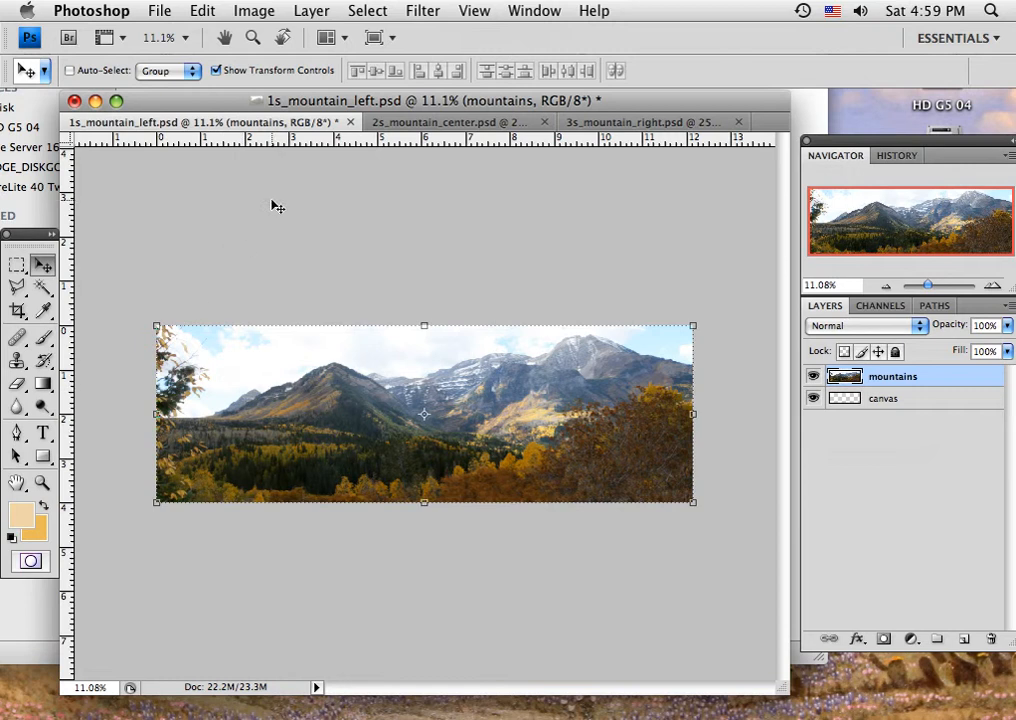
click(216, 70)
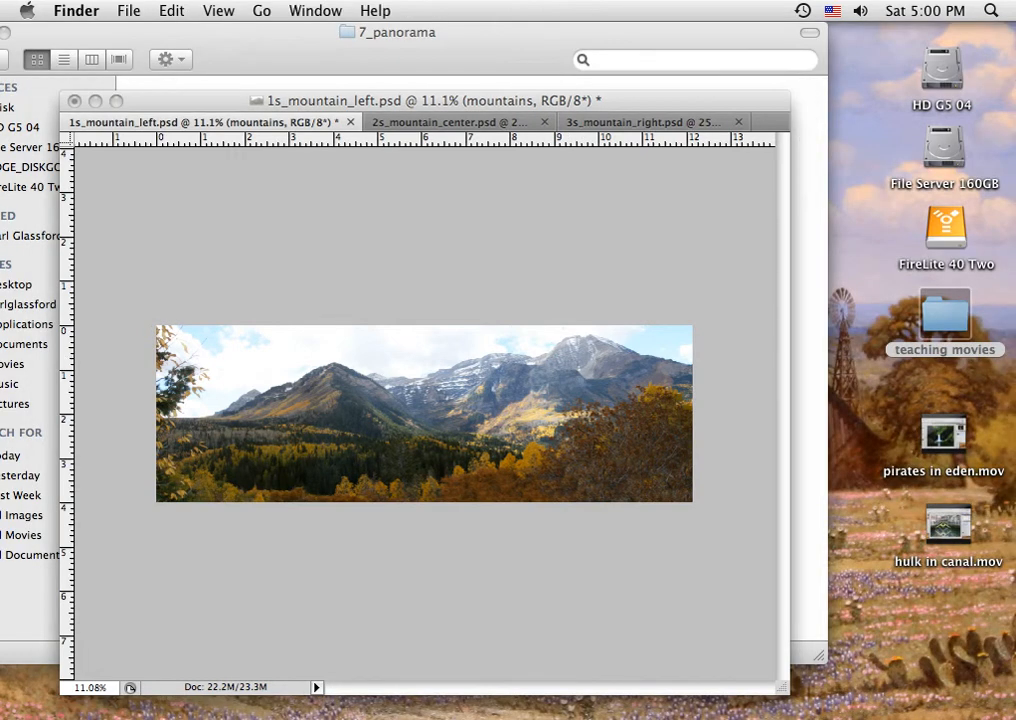
- Open 3u_mountain_combo.psd, hide all its layers and show only the mountain layer and the blue gradient Layer 1
click(789, 469)
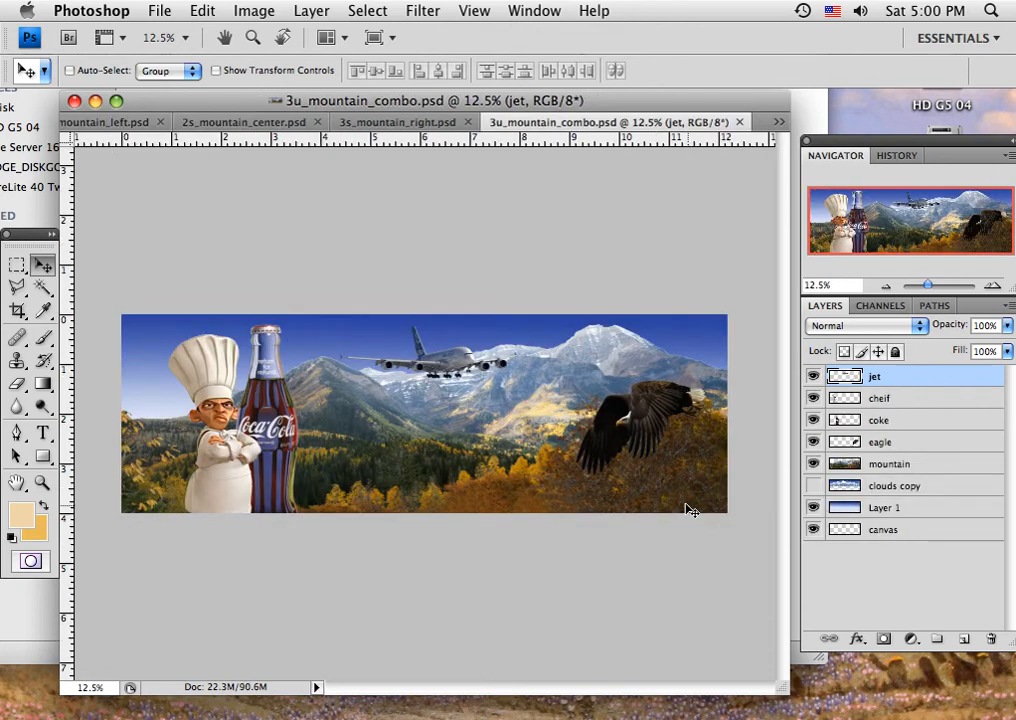
drag(813, 377, 813, 534)
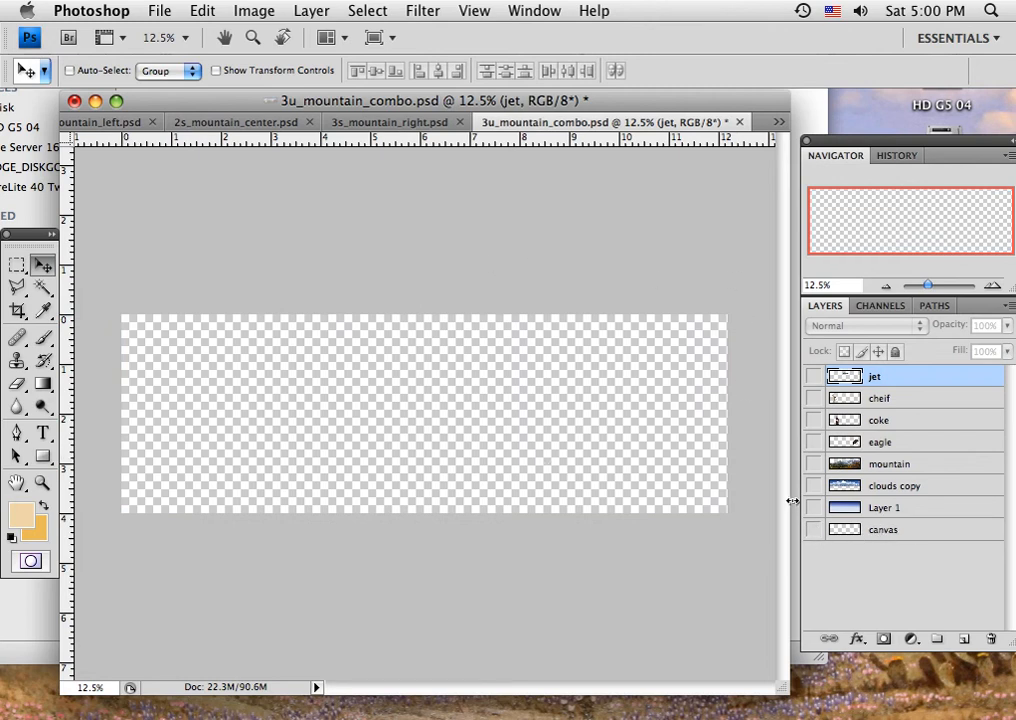
click(813, 464)
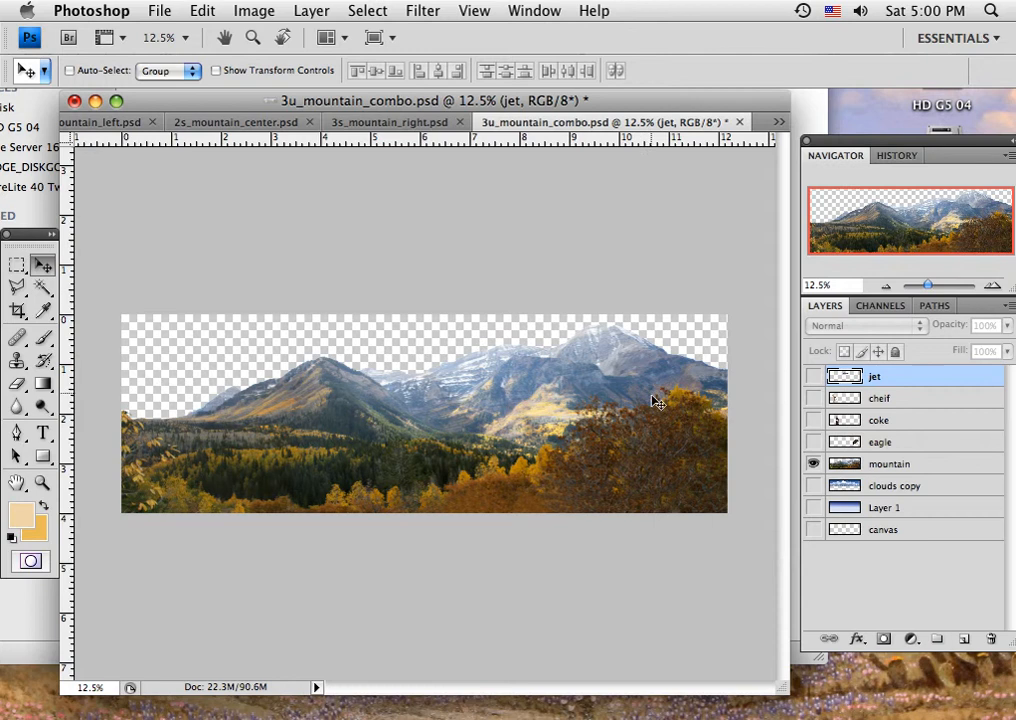
click(814, 508)
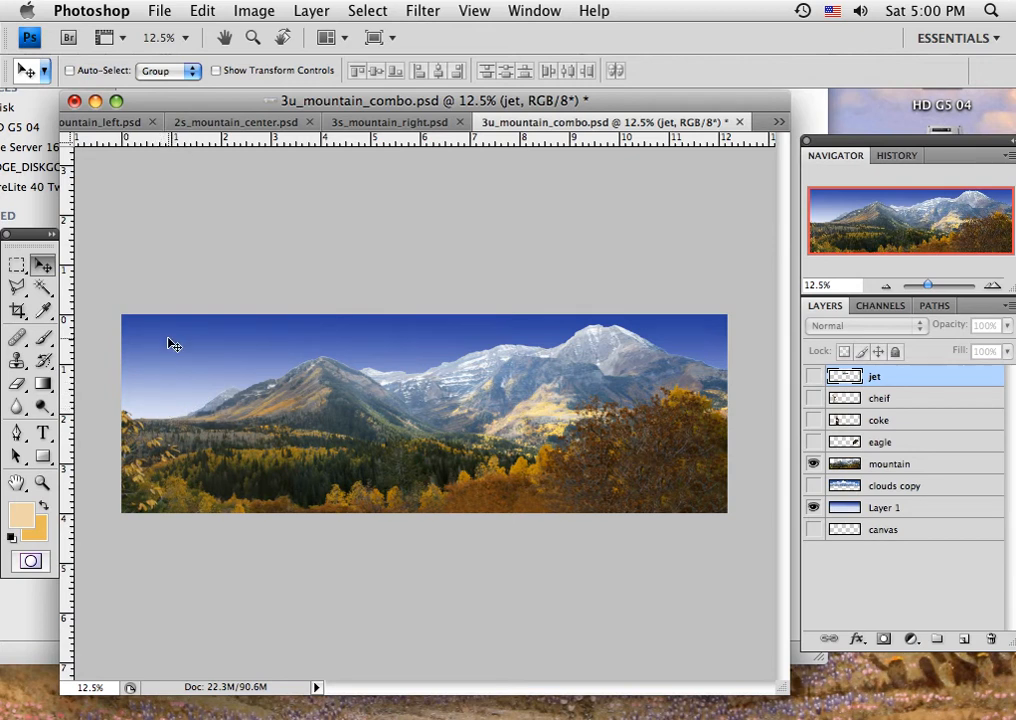
- Preview the clouds copy layer as the sky with and without the mountain layer, and hide the clouds again
click(813, 486)
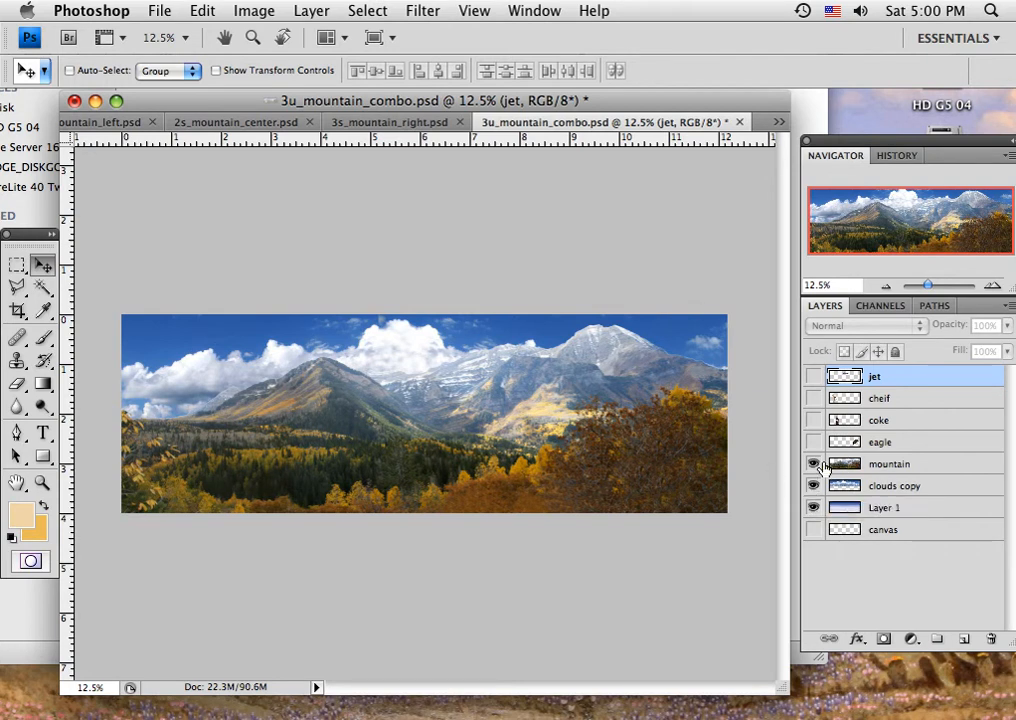
click(813, 464)
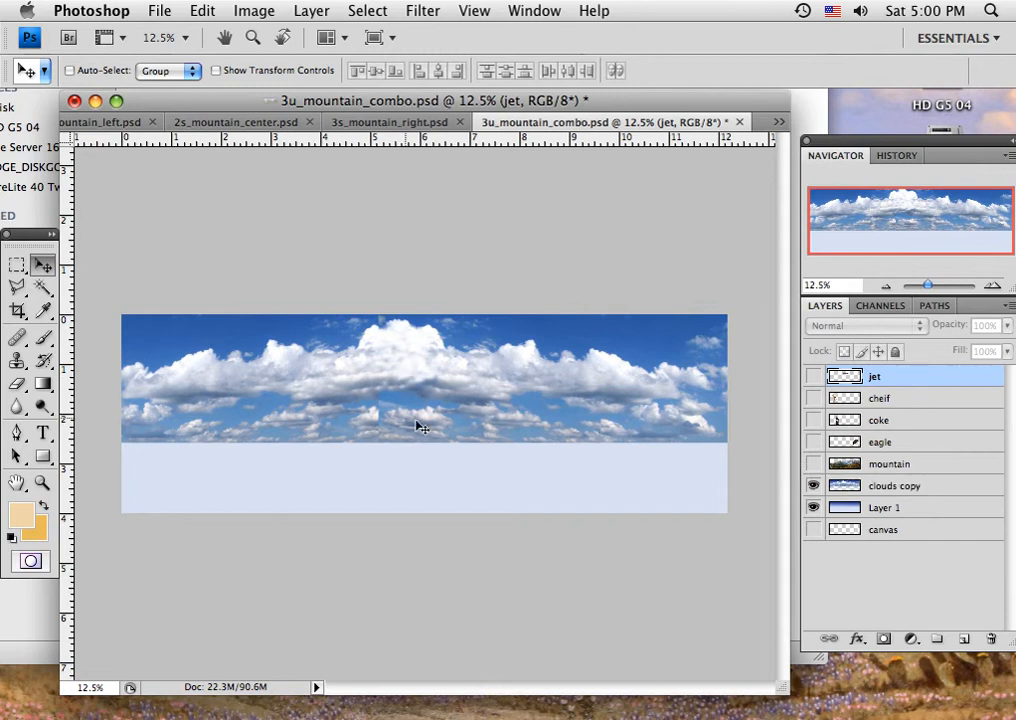
click(814, 464)
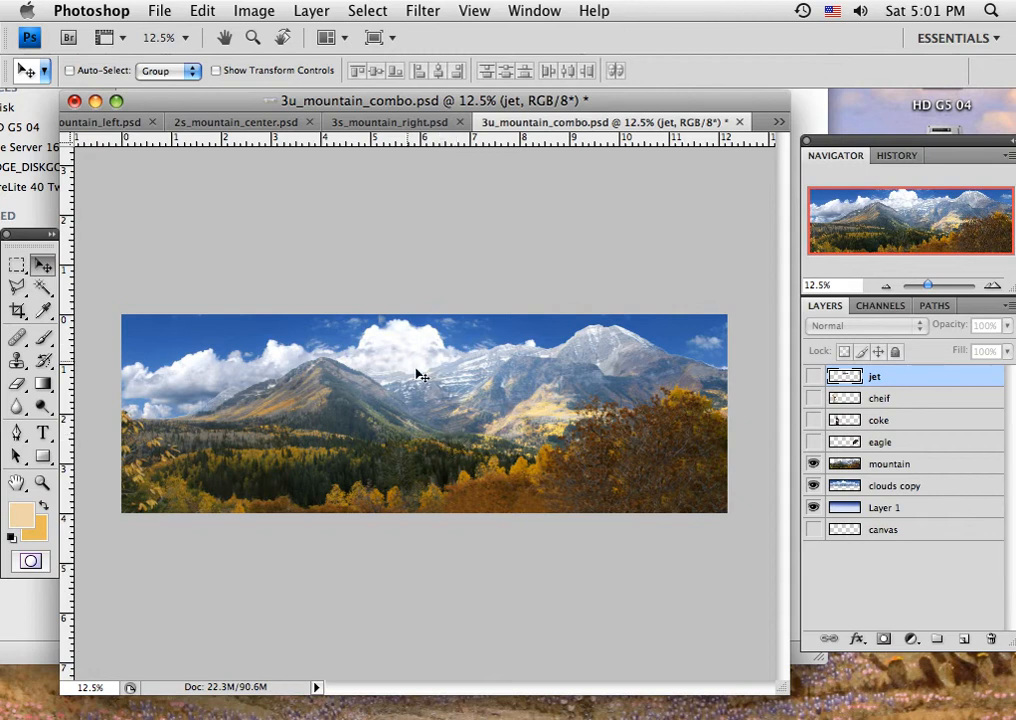
click(814, 486)
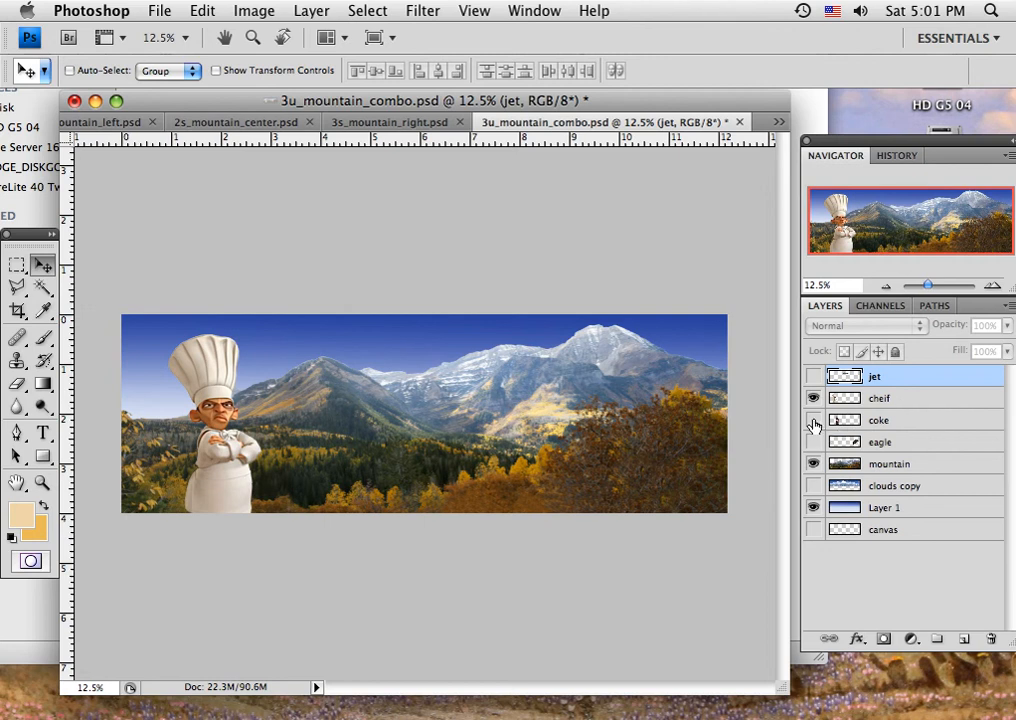
- Show the cheif, coke, eagle and jet layers over the mountain panorama
click(814, 420)
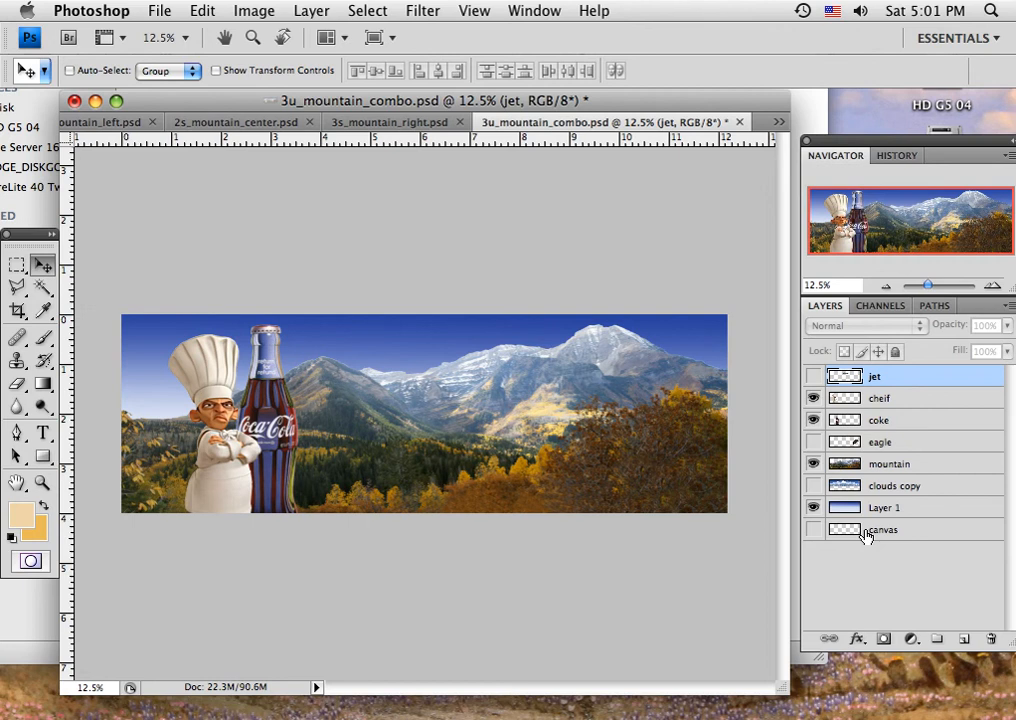
click(814, 442)
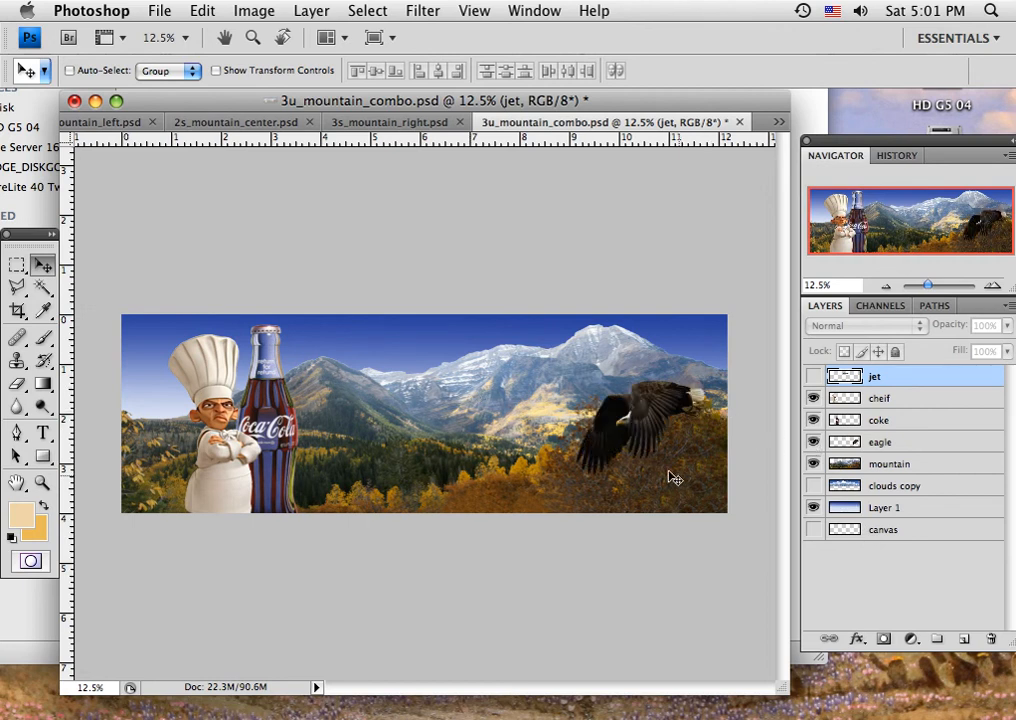
click(814, 378)
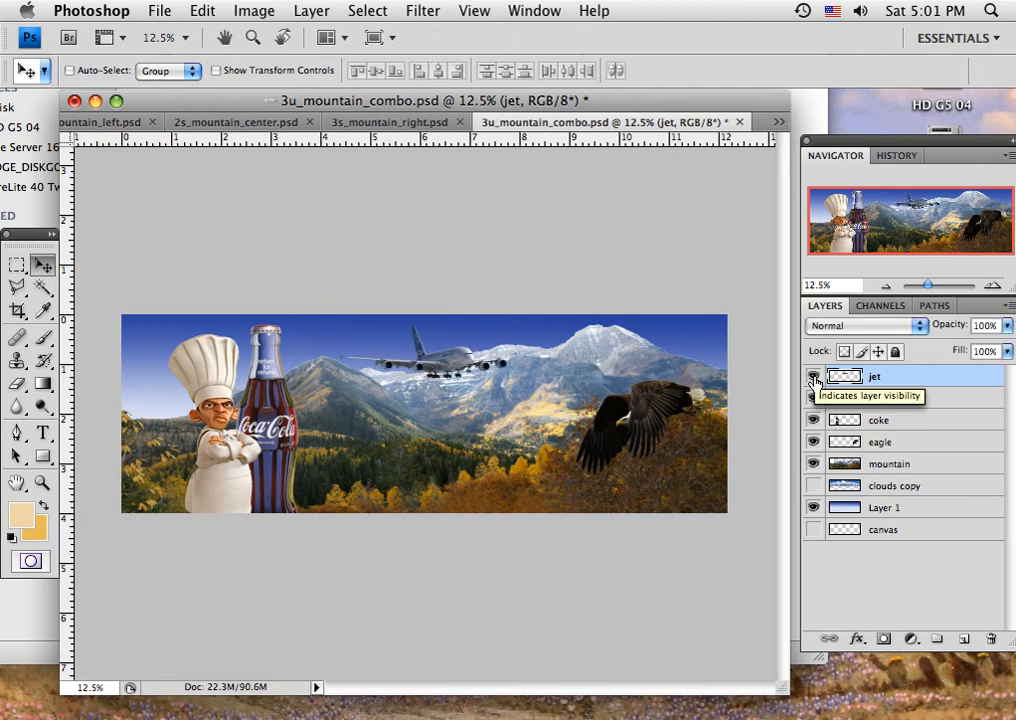